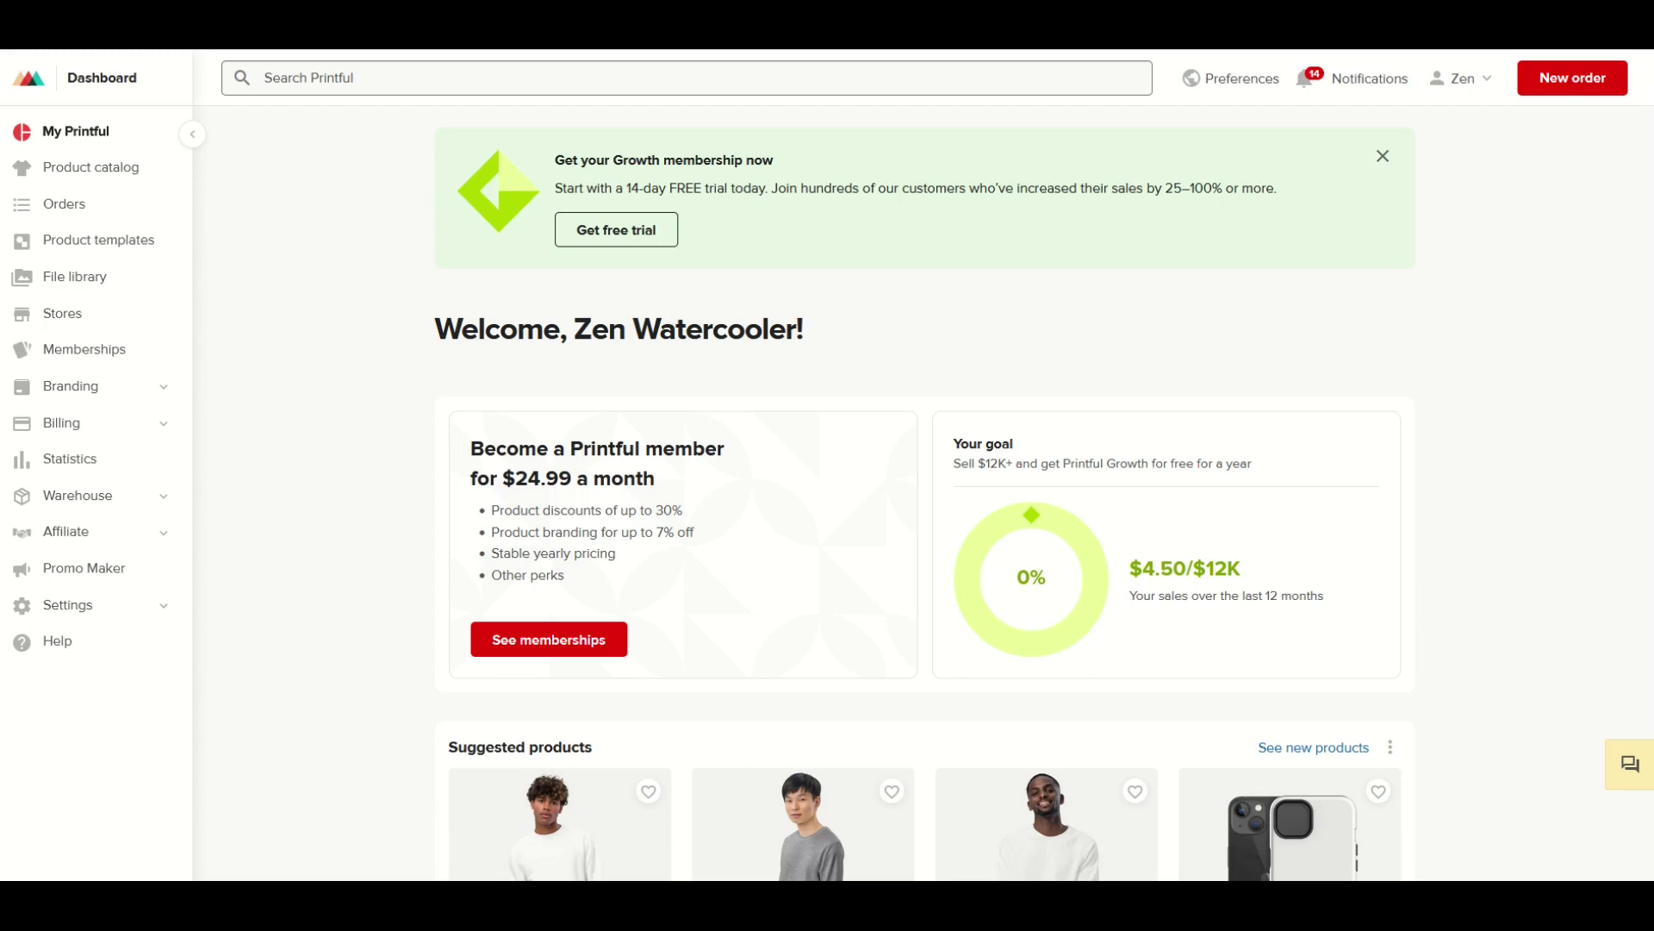
Step: Scroll down the Printful dashboard past the Growth membership banner
scroll(285, 254, down, 2)
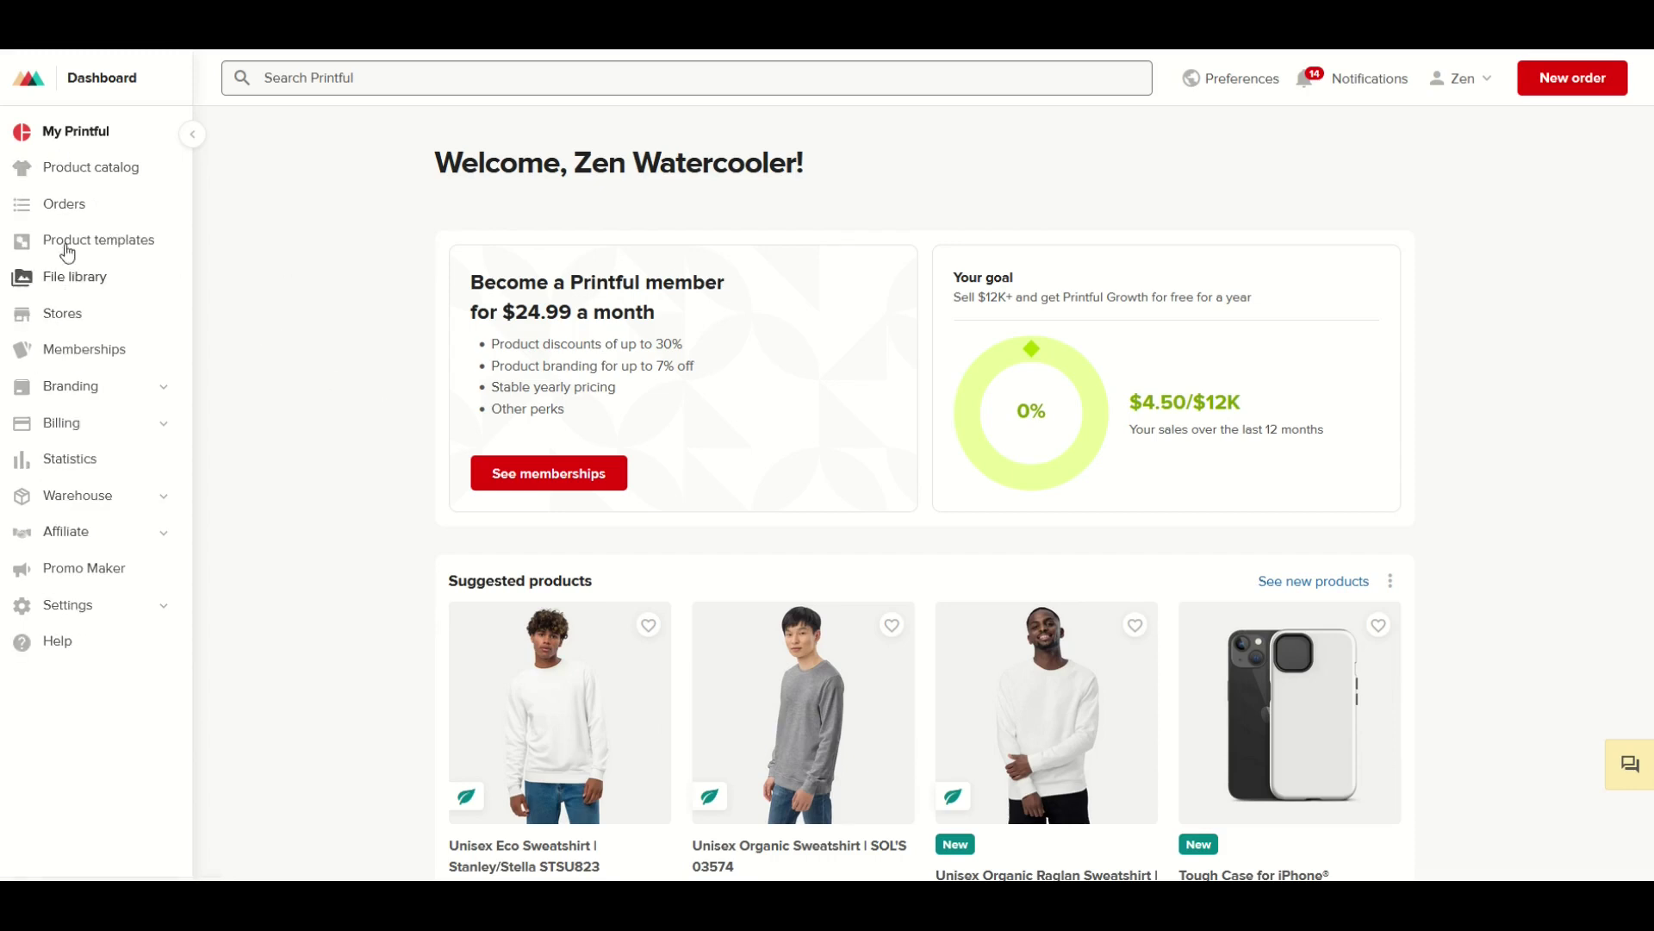
Step: Go to Product catalog › Home & living › Stationery › Greeting cards
click(68, 168)
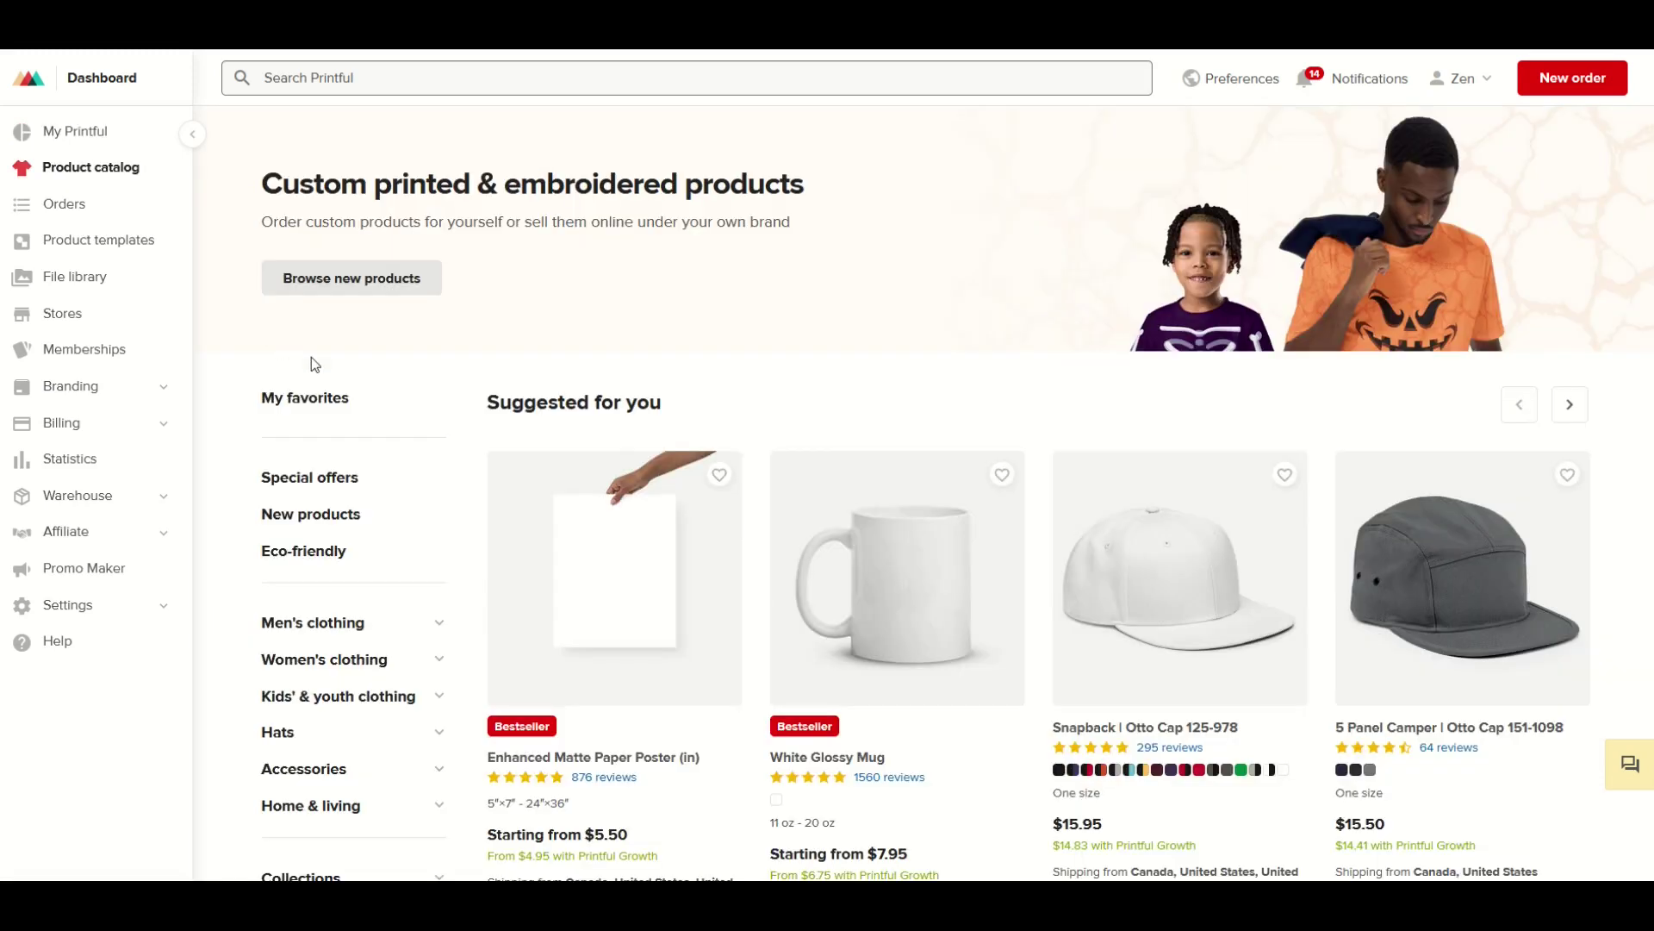
scroll(319, 362, down, 2)
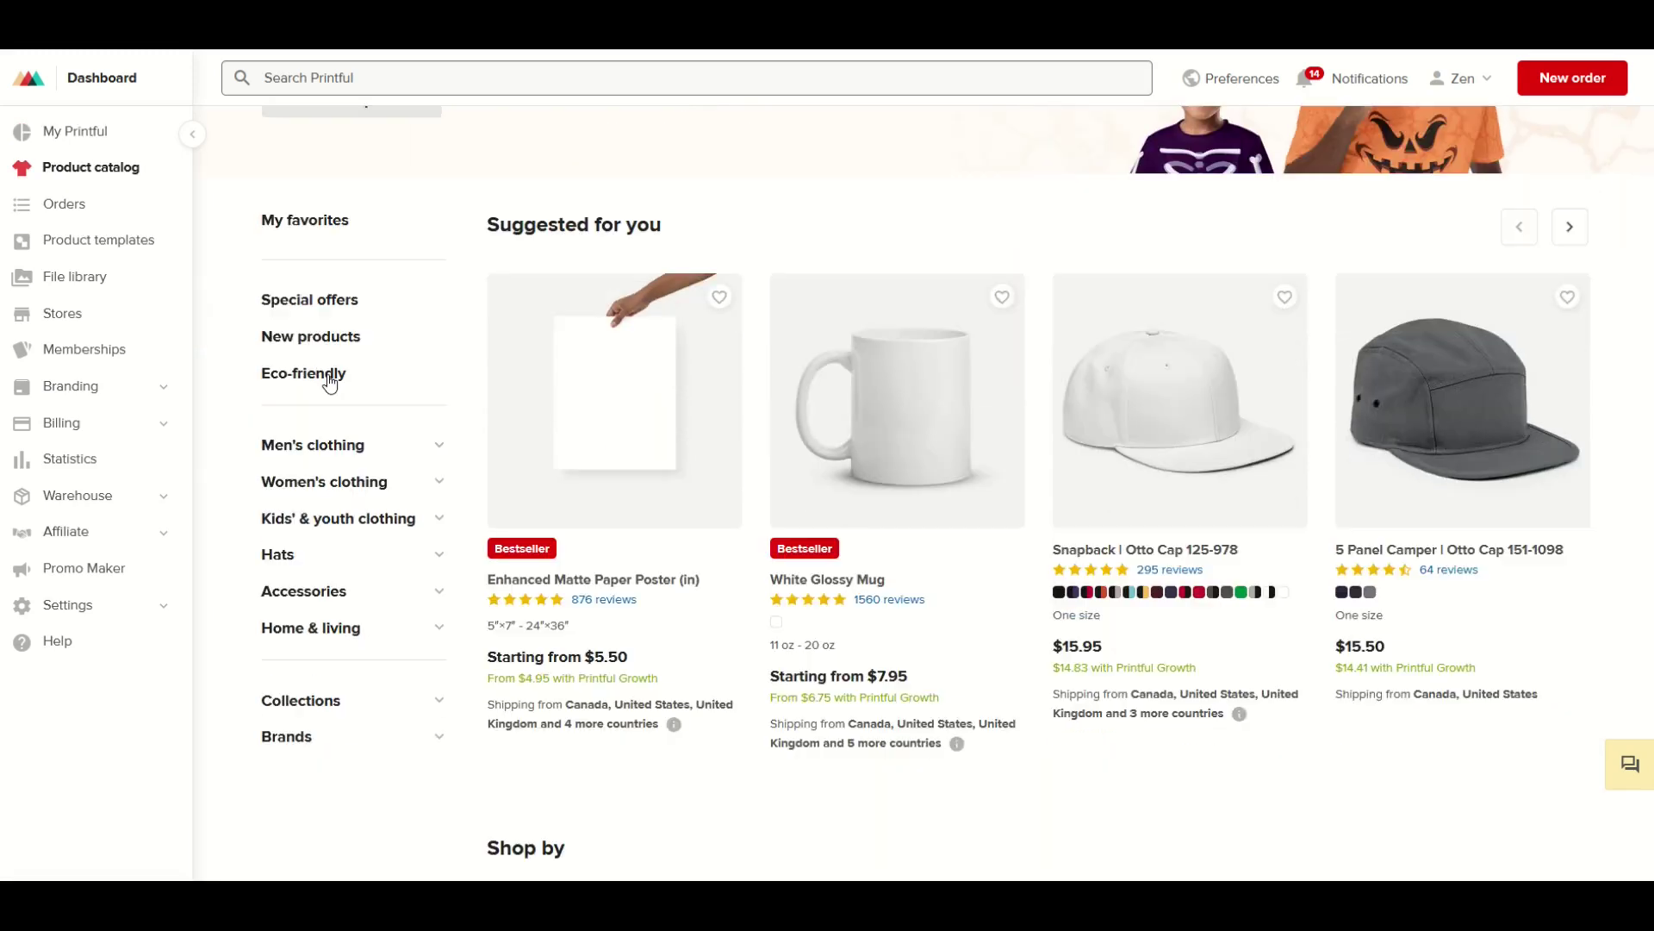
click(312, 627)
scroll(301, 638, down, 2)
scroll(298, 643, down, 6)
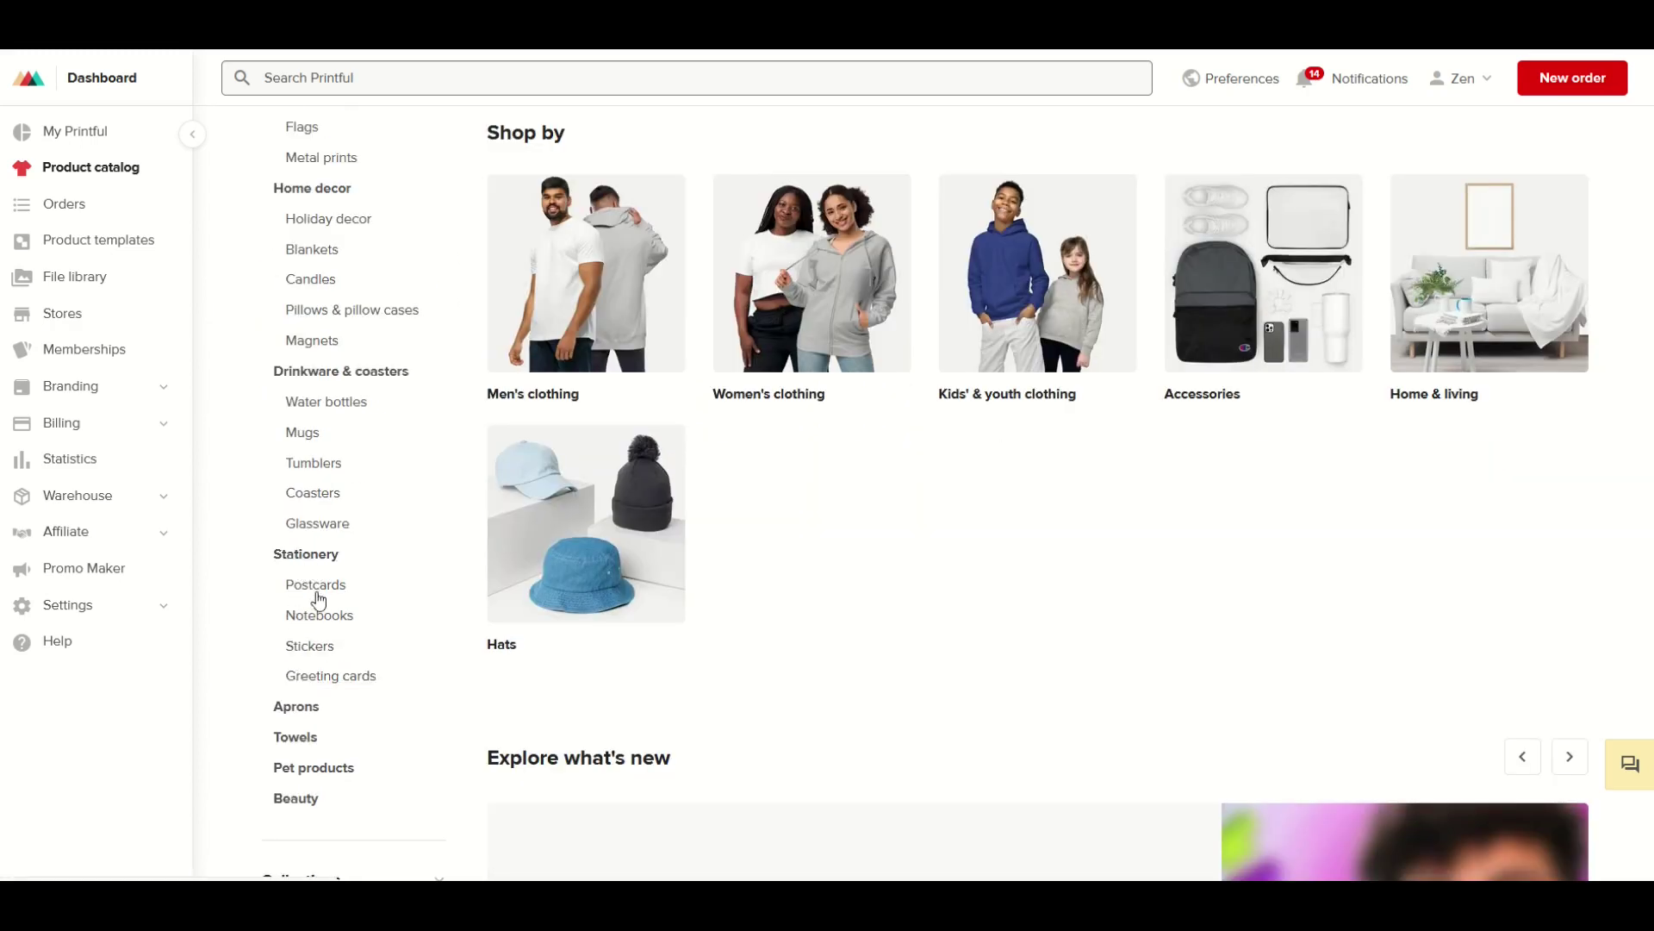
click(331, 677)
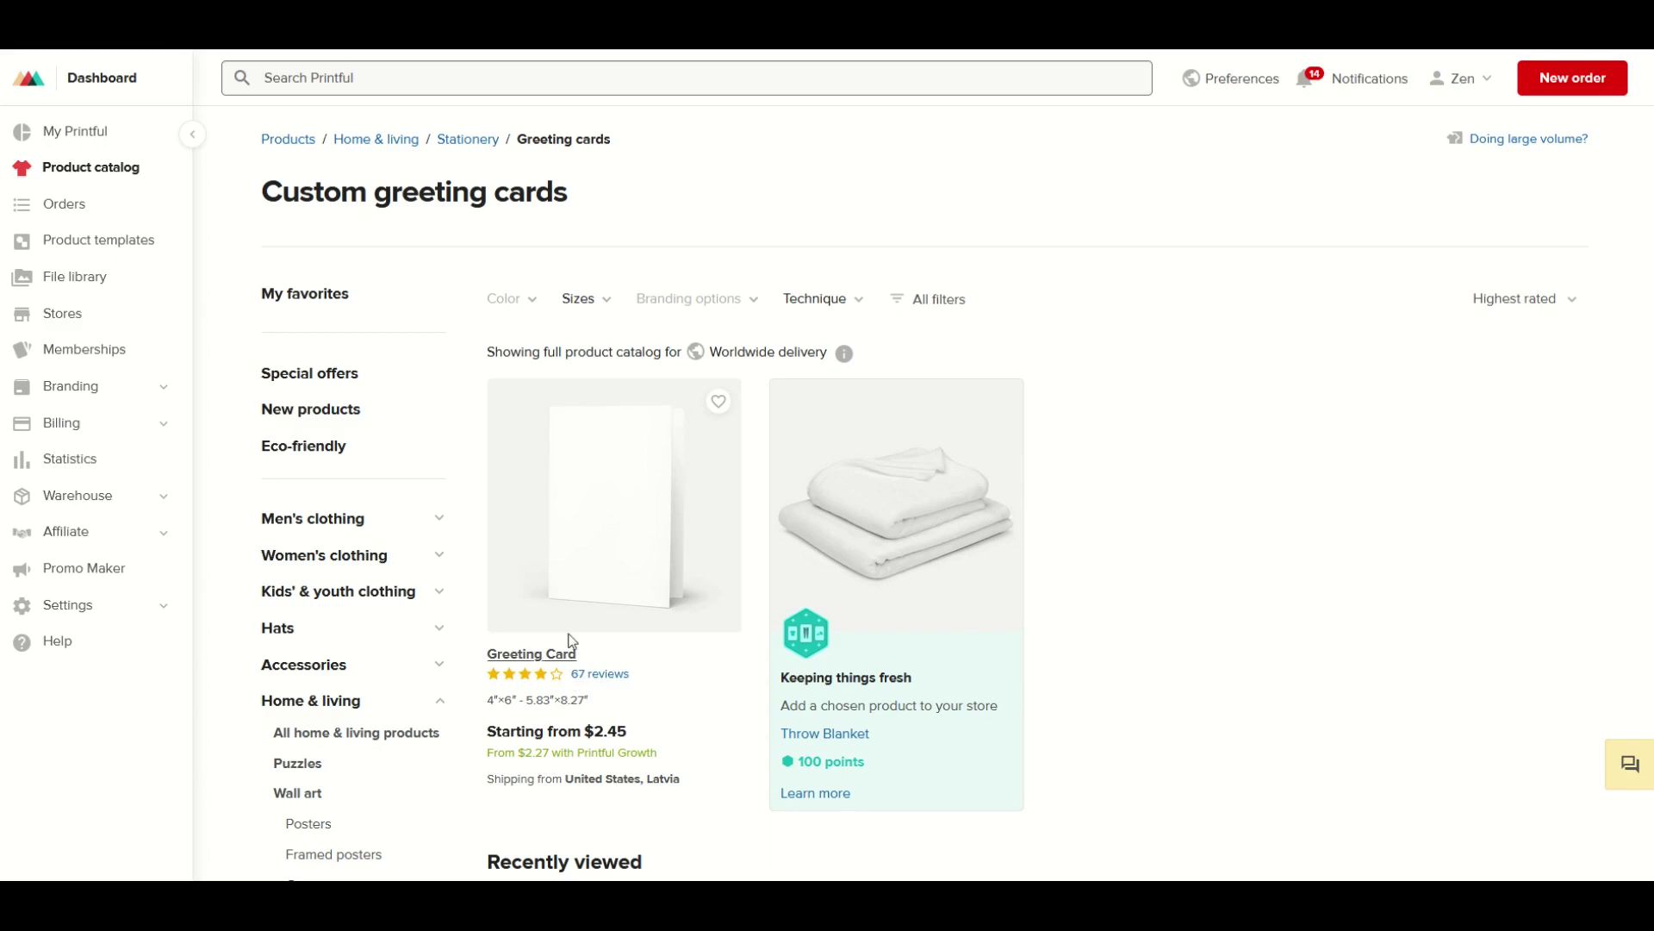
Step: Compare Greeting Card sizes, choose 5″×7″ at $2.75, and create a product template
click(577, 544)
click(1054, 395)
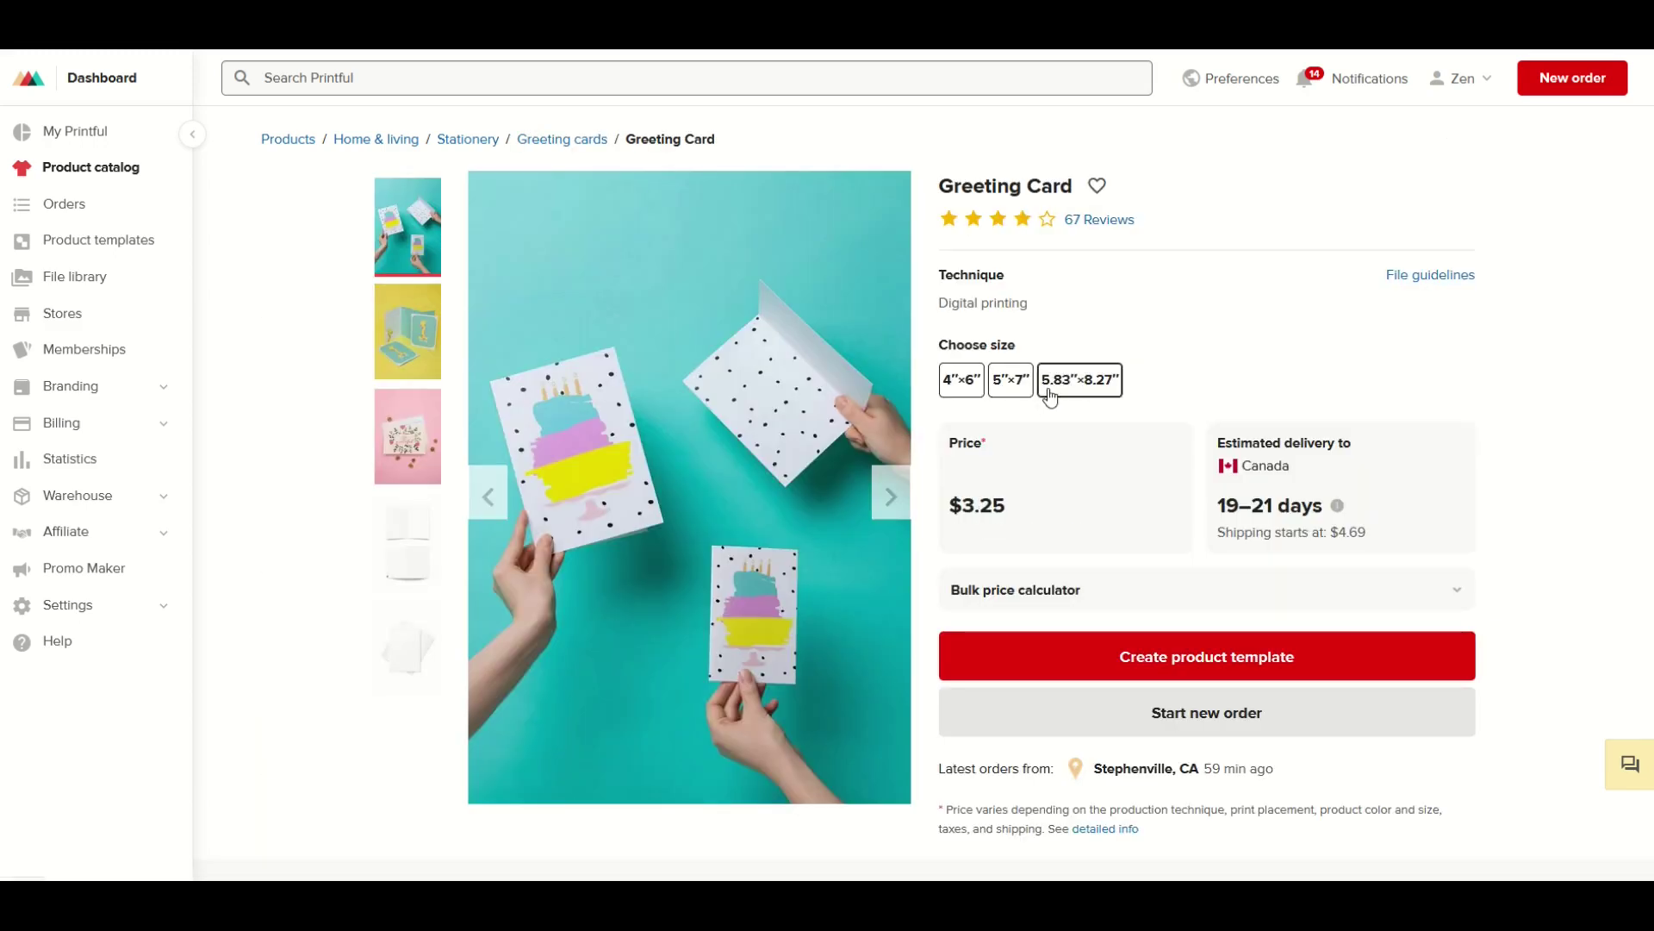
click(979, 394)
click(1010, 392)
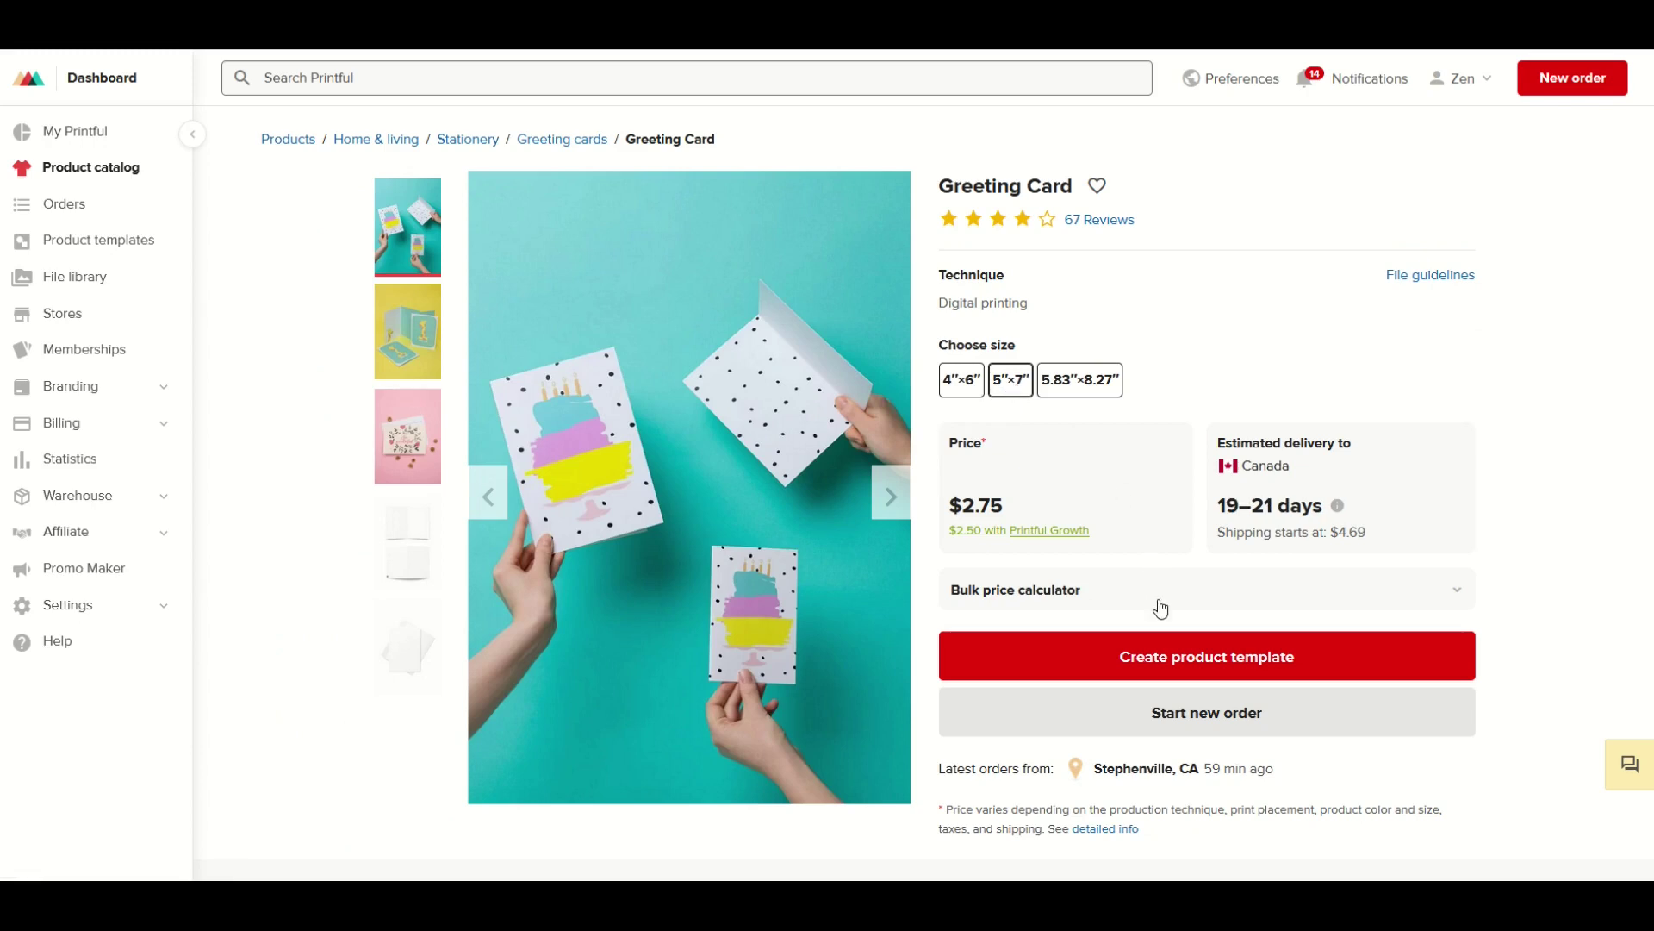
click(1207, 659)
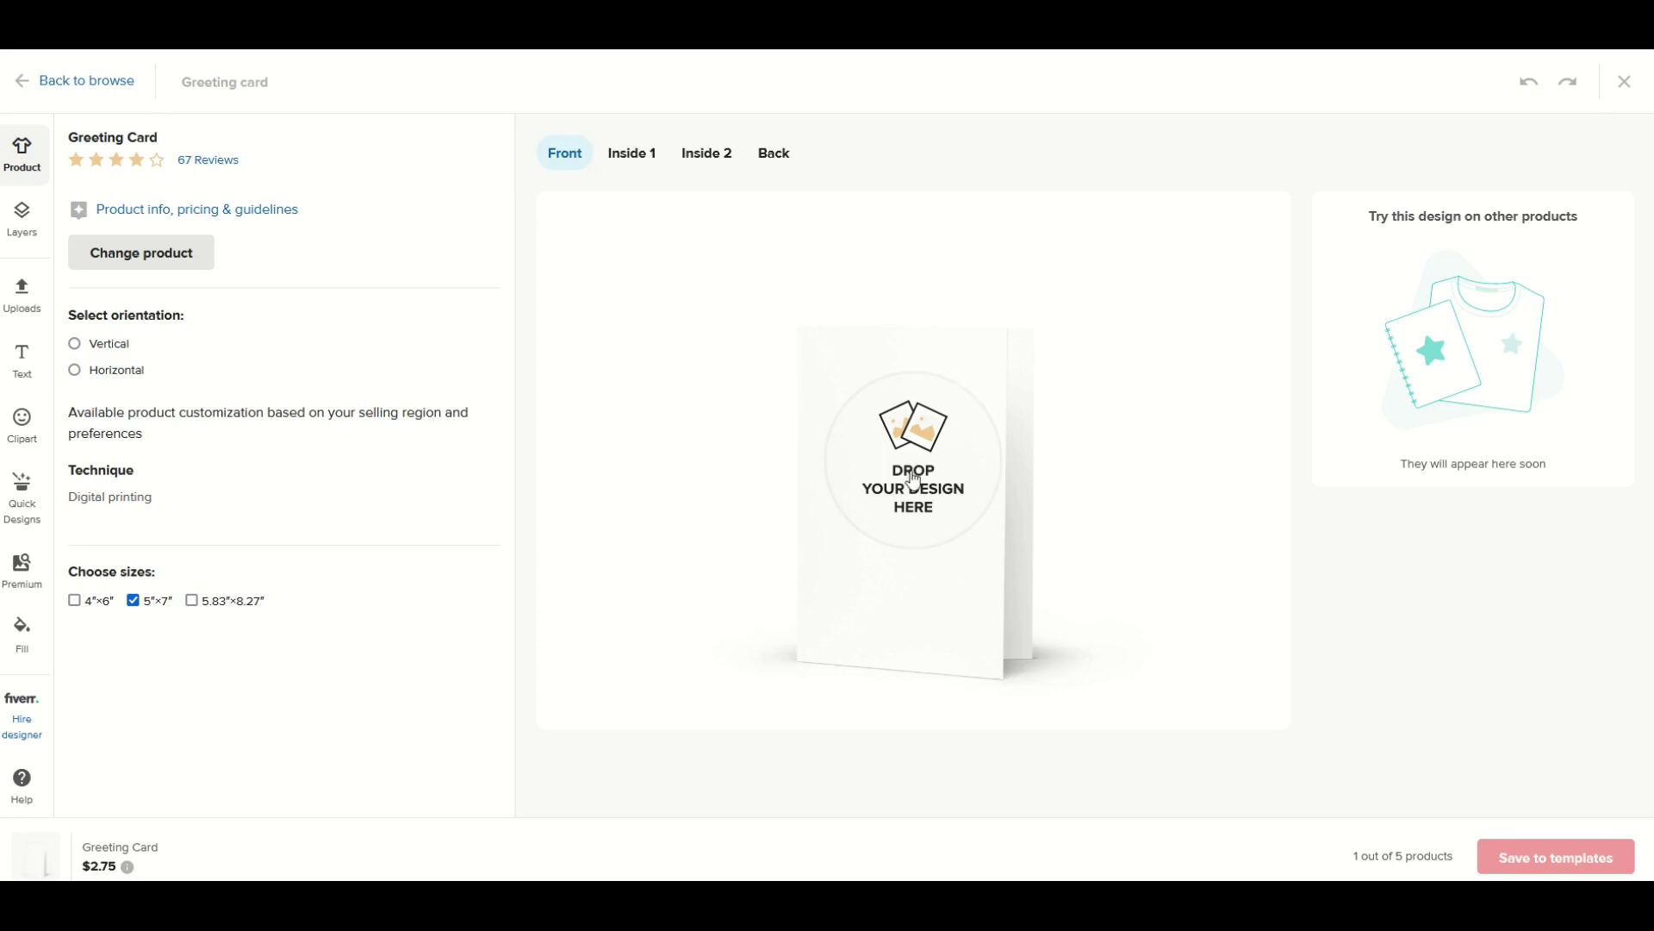
Step: Preview the card's Inside 1, Inside 2 and Back sides before returning to Front
click(640, 153)
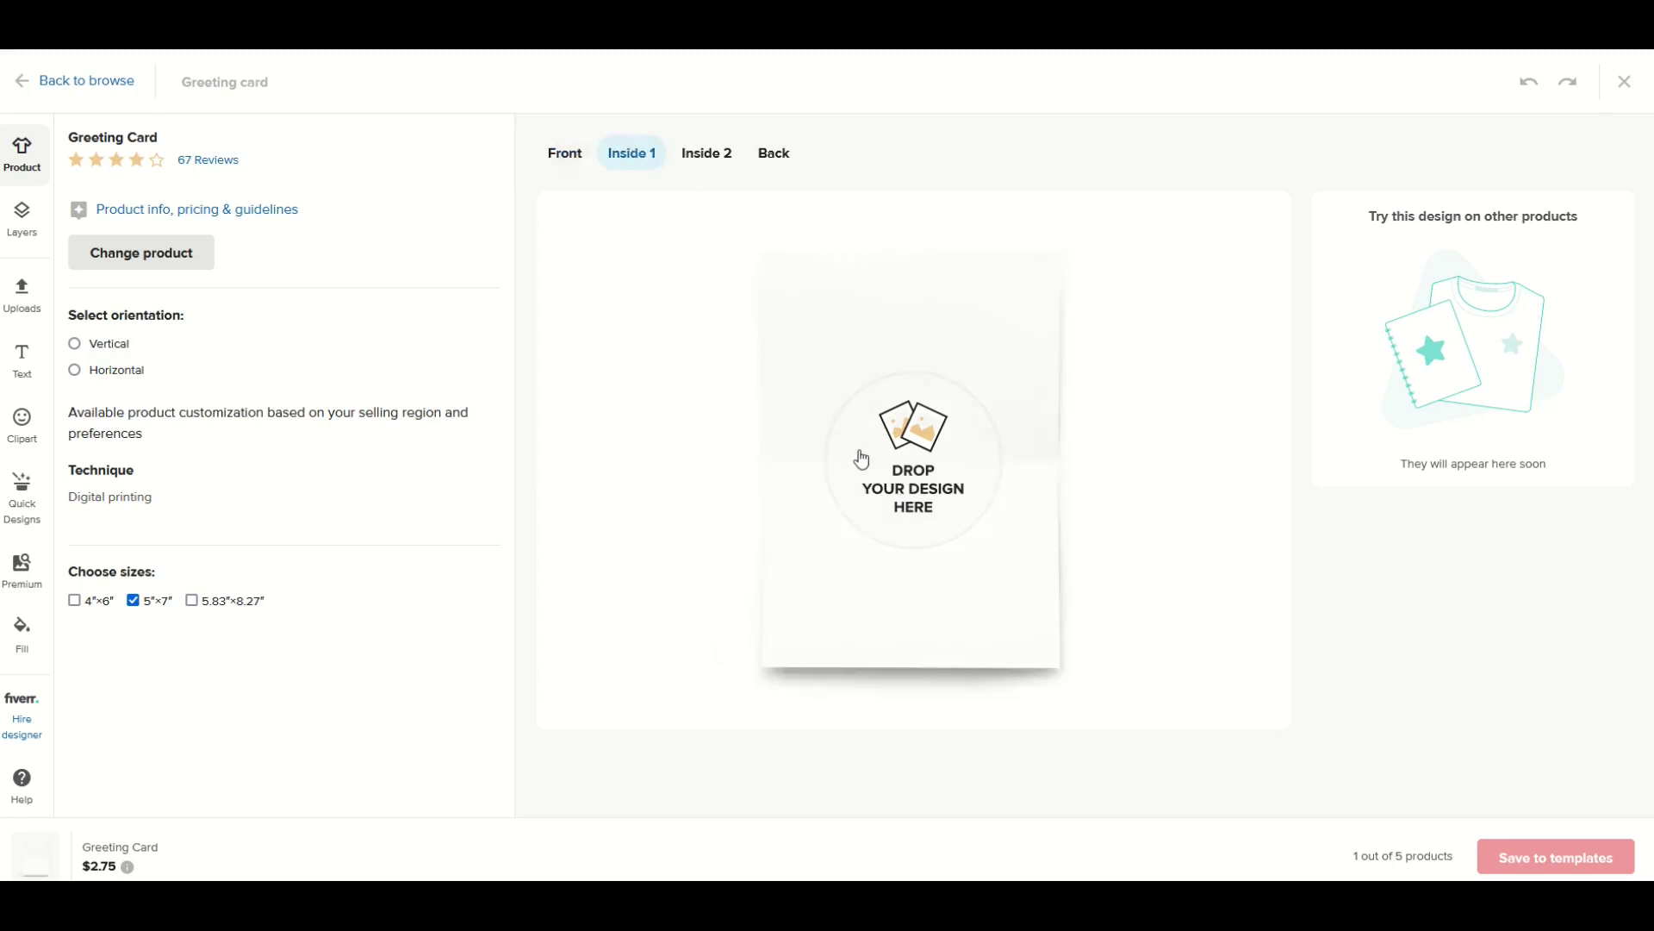
click(699, 172)
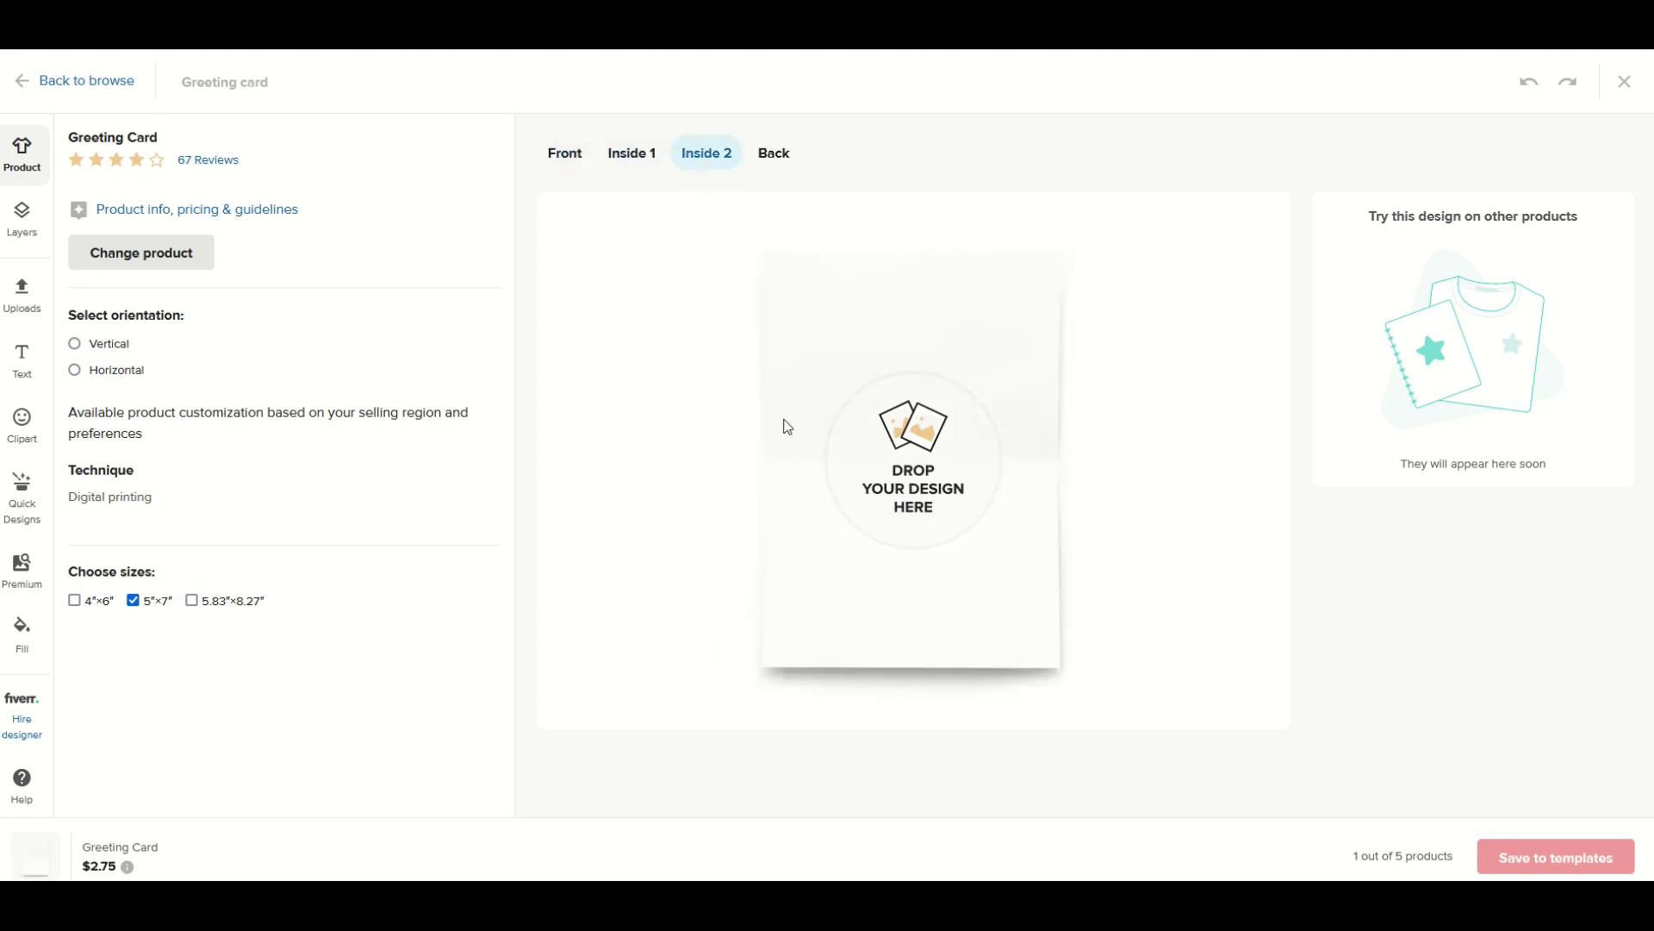
click(774, 156)
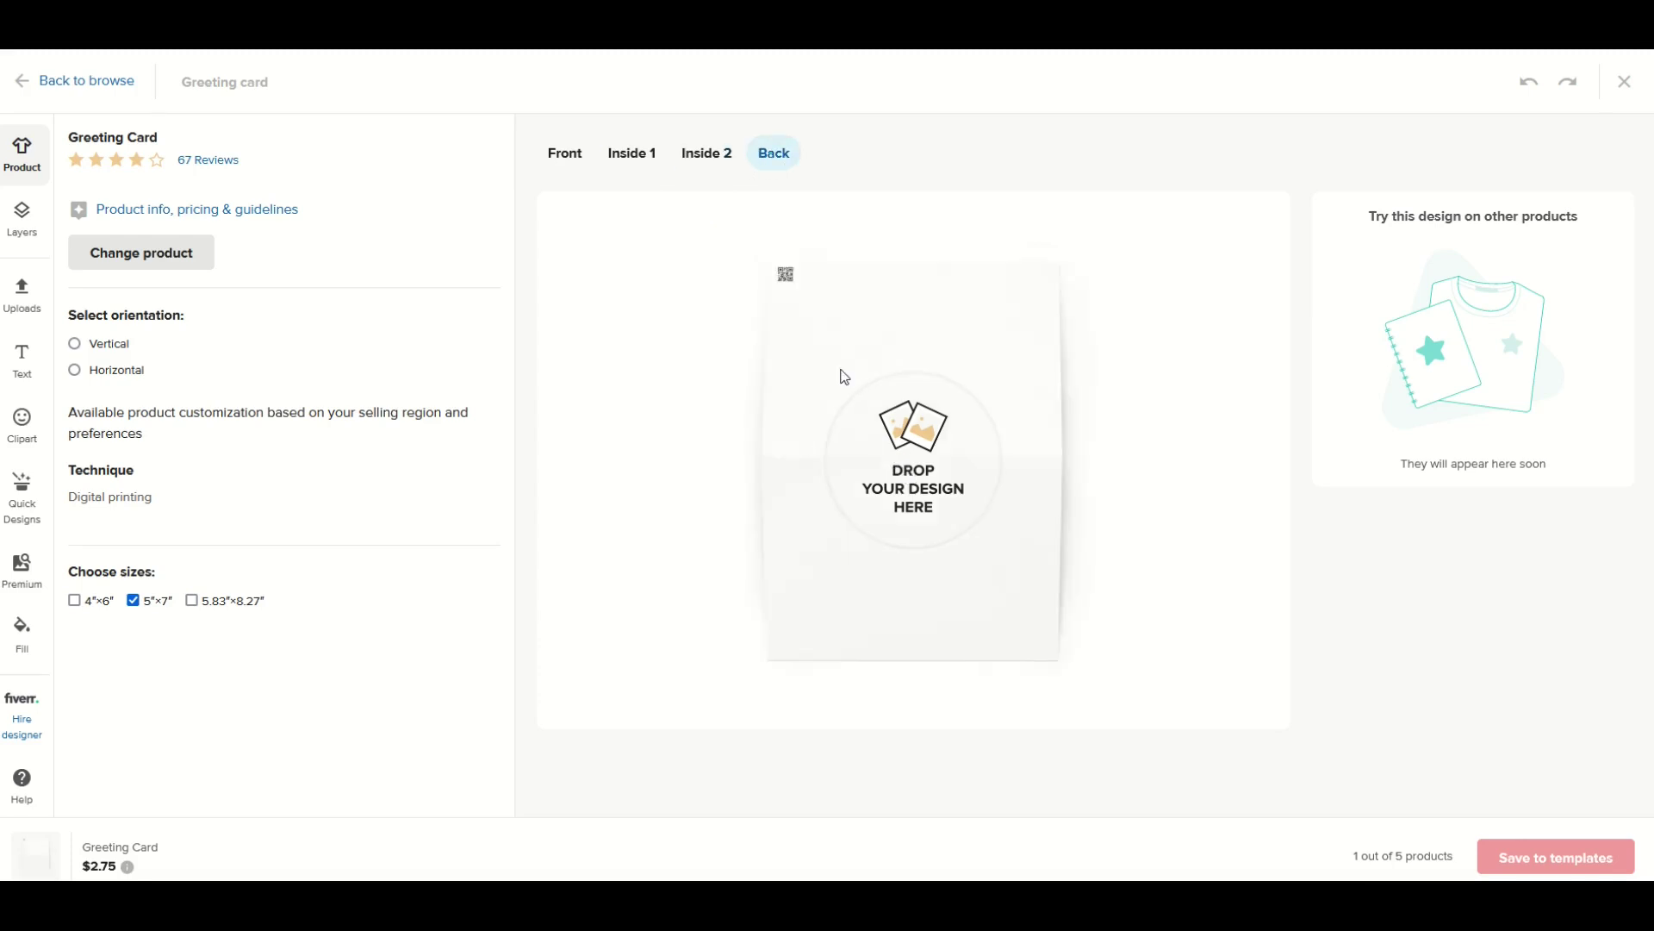
click(566, 155)
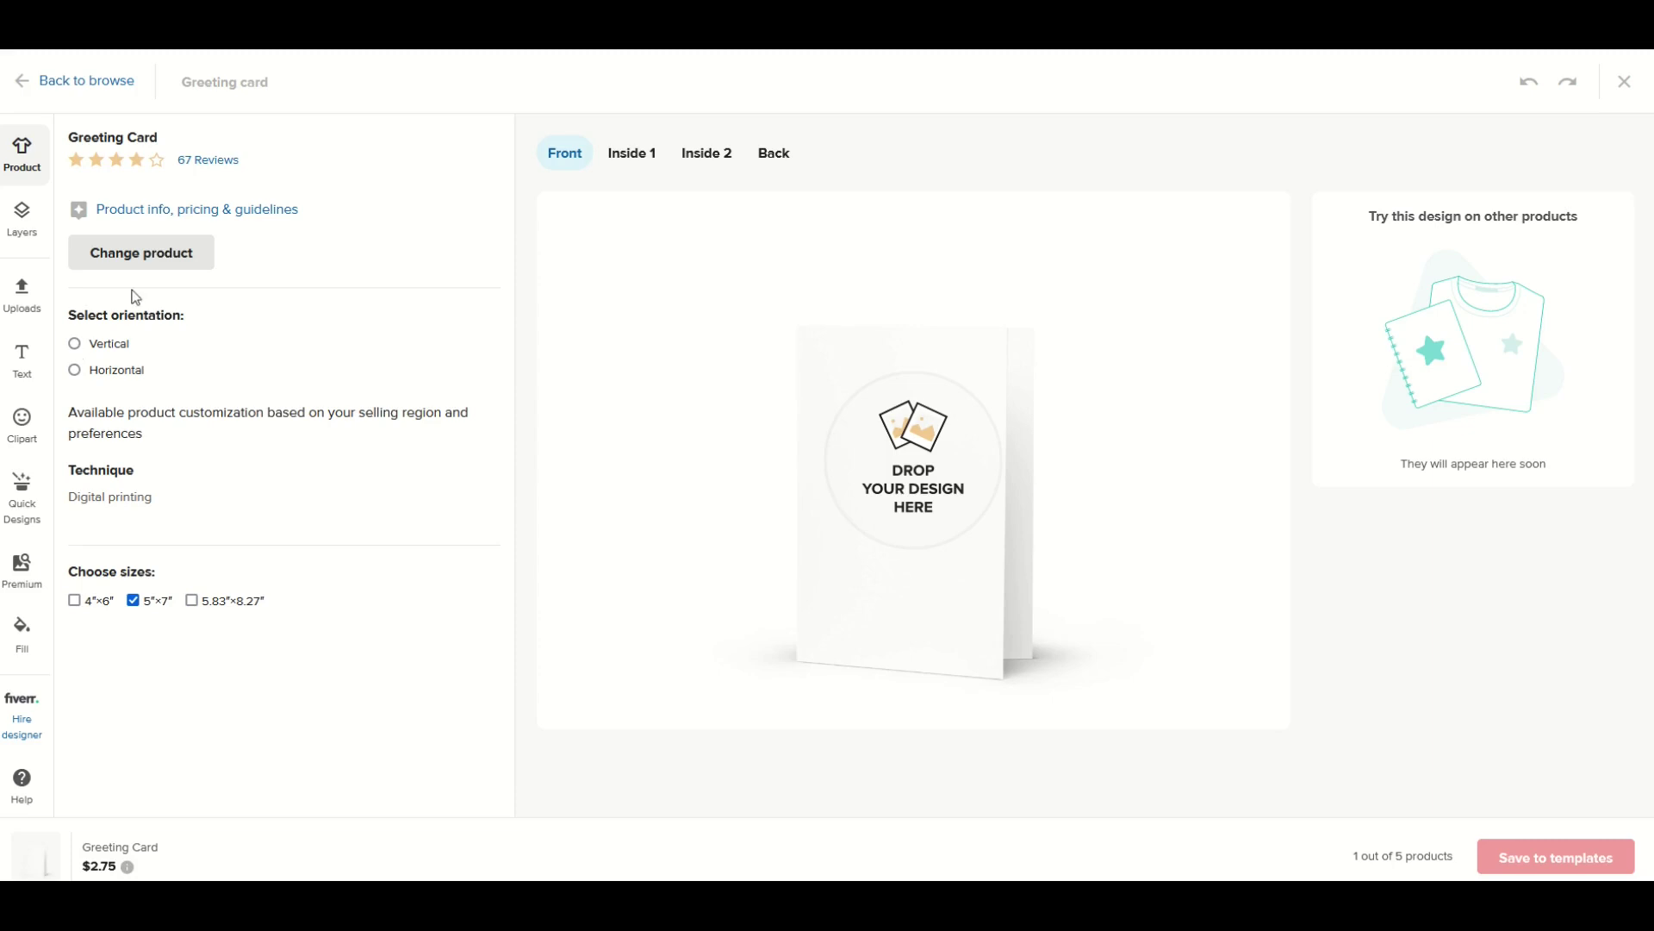
Step: Switch the card to Vertical orientation and recheck every side, ending on Front
click(75, 345)
click(646, 152)
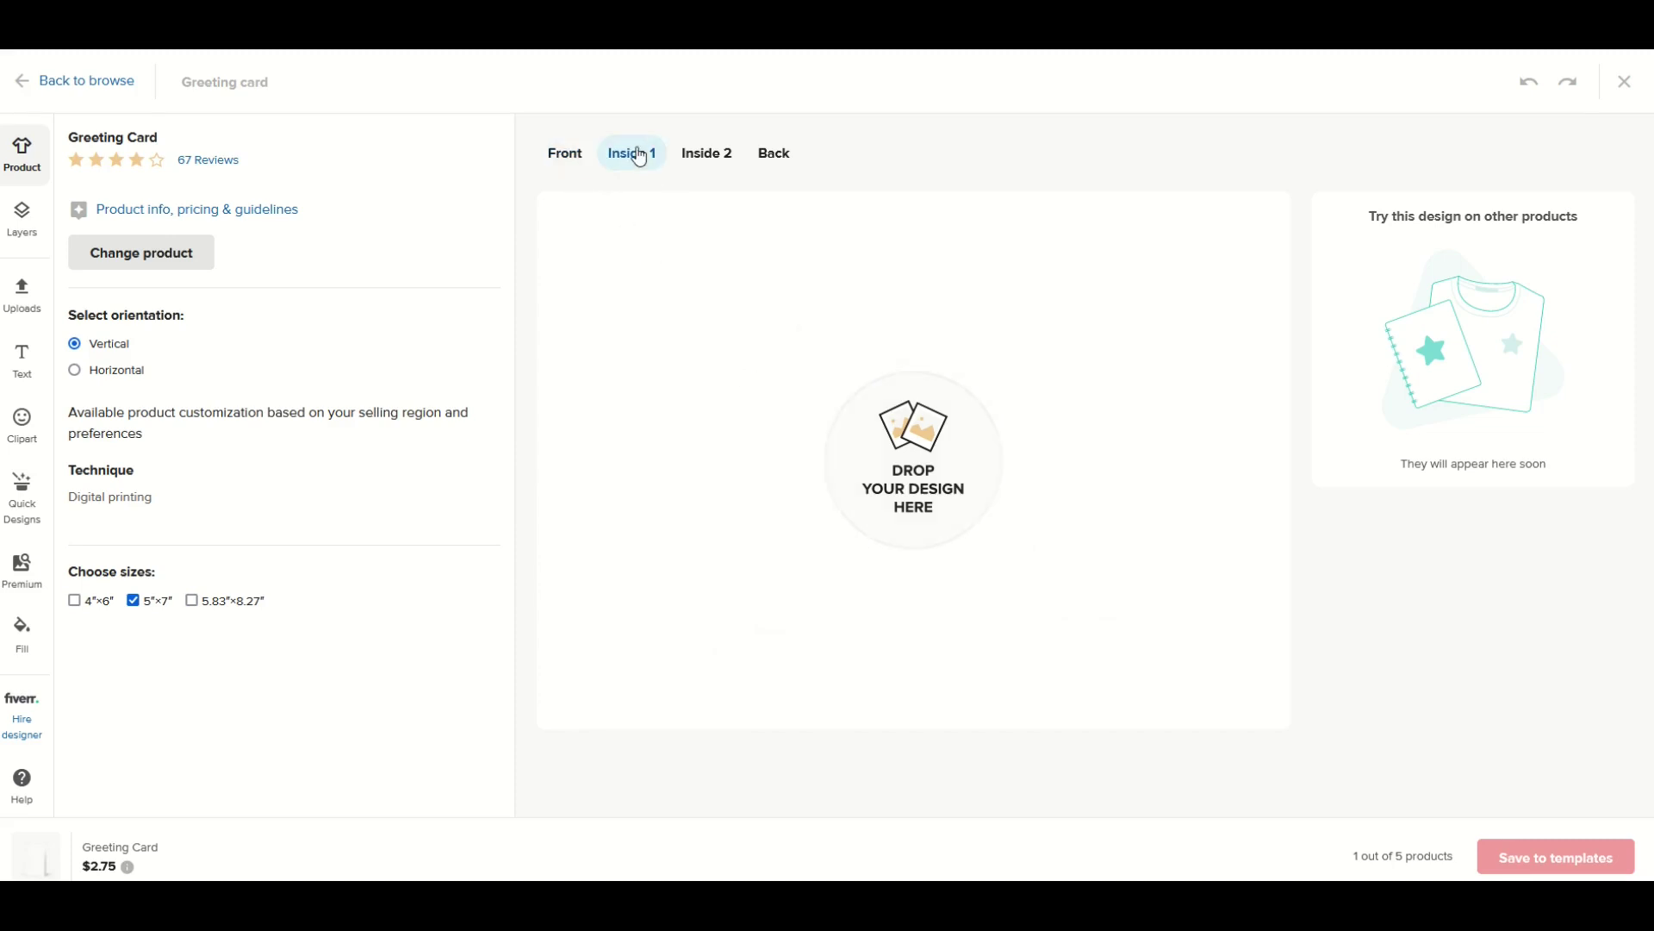
click(711, 156)
click(756, 154)
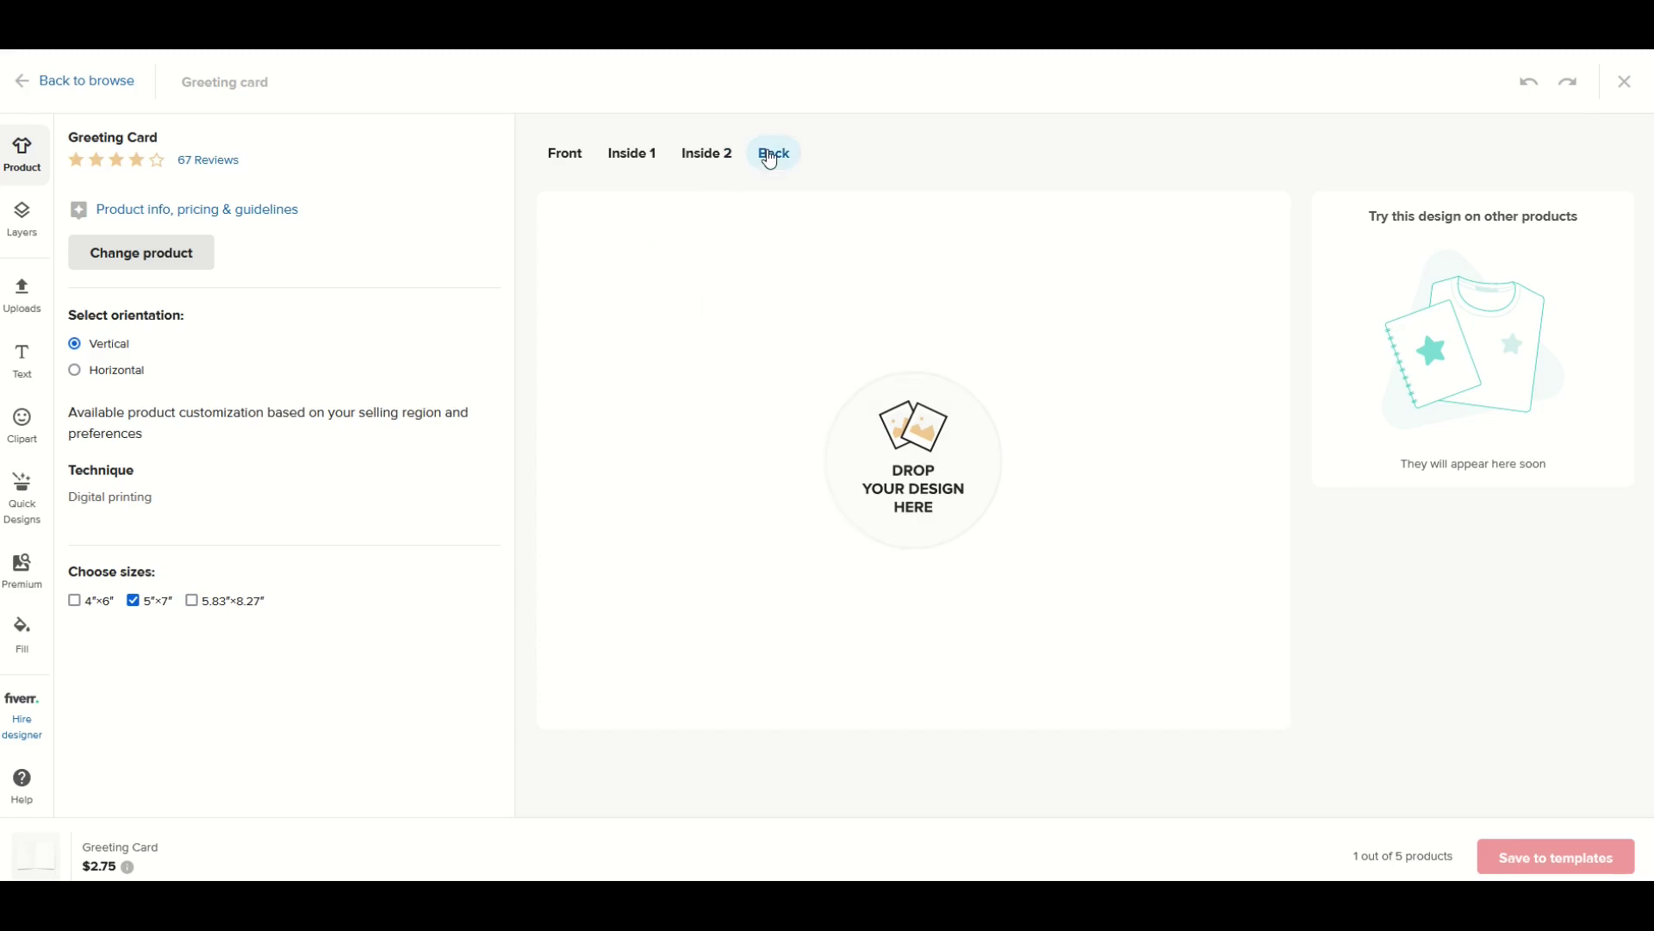
click(569, 163)
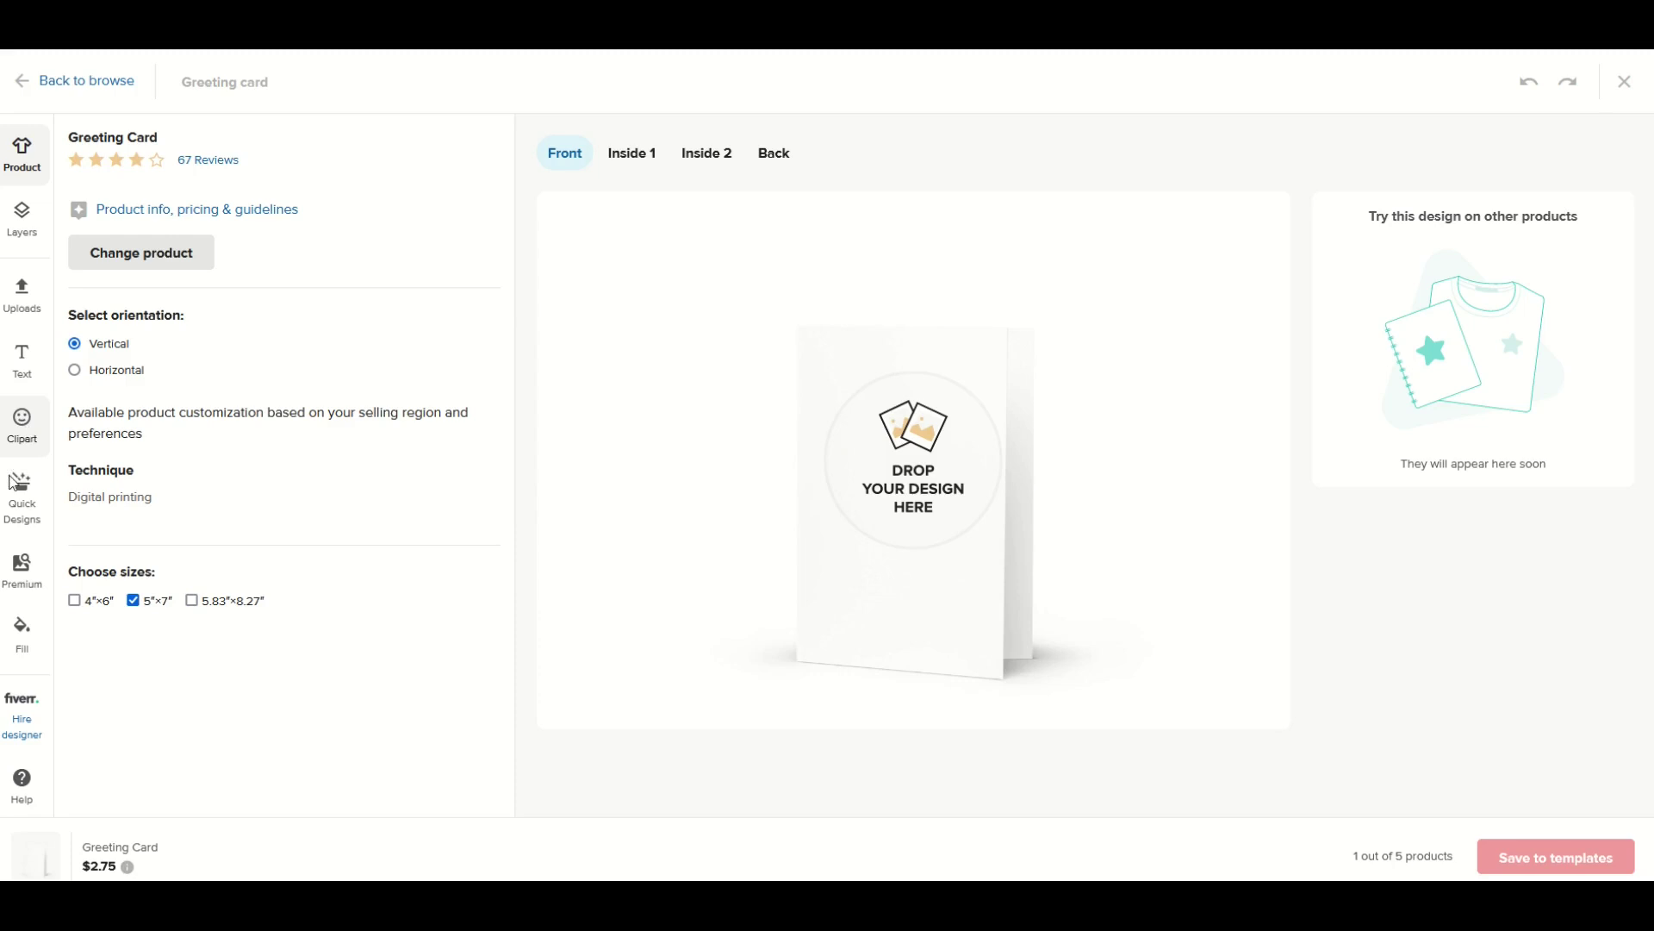
Step: Add the waving Santa Claus 2 clipart from a 'sant' search, enlarged within the safe area
click(21, 426)
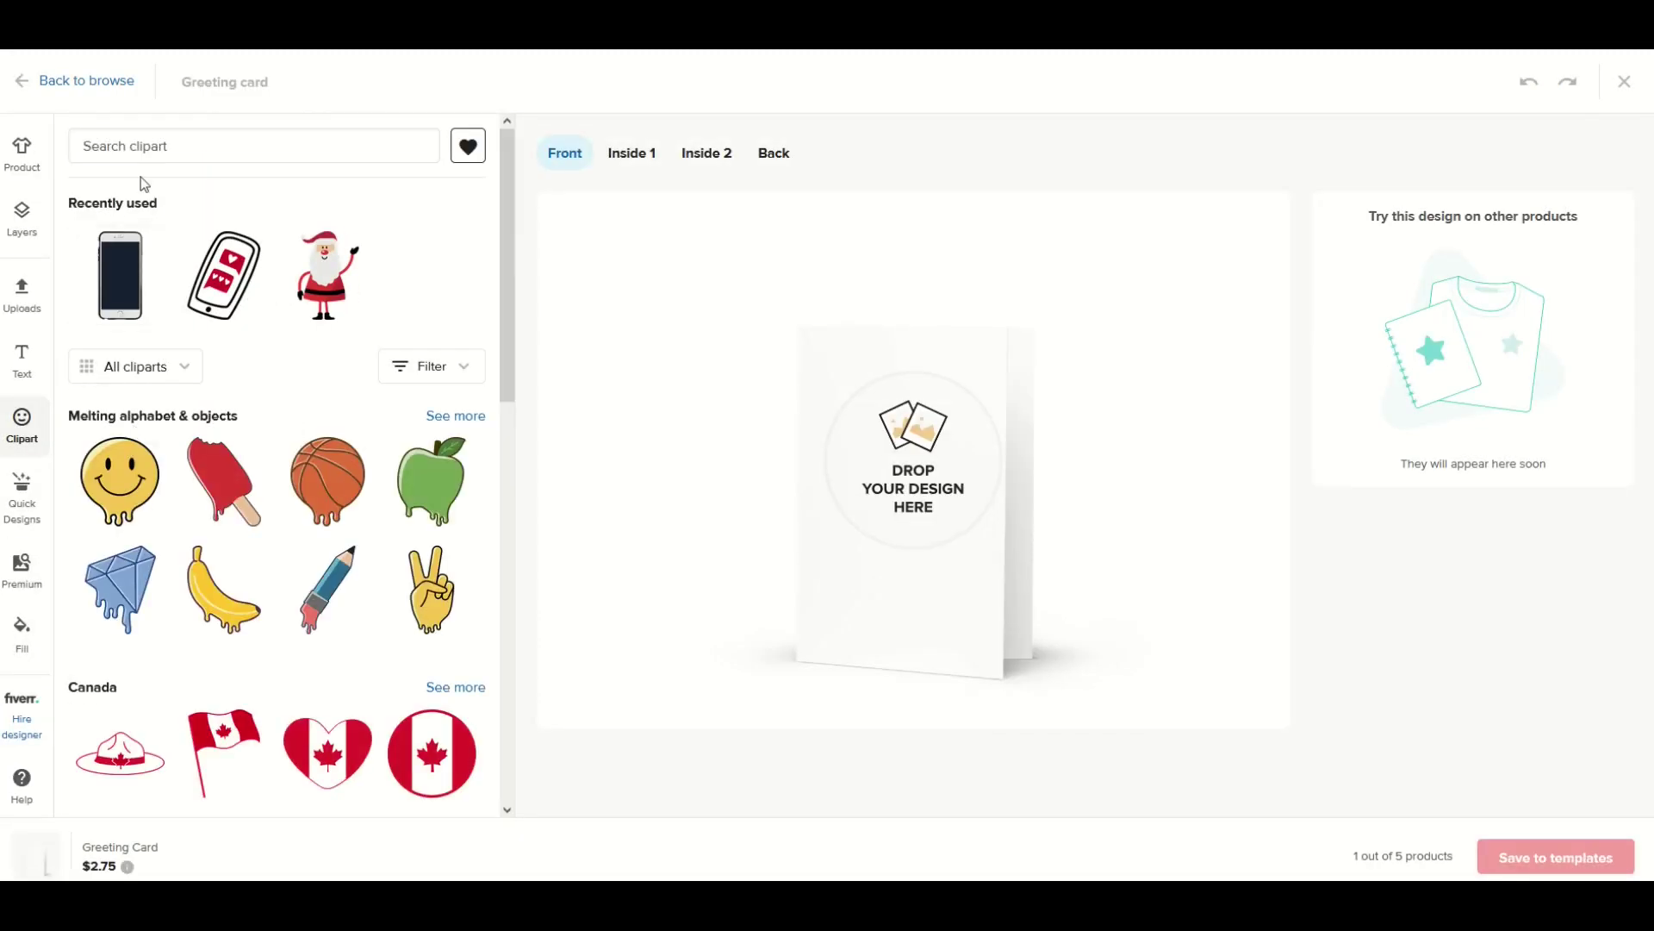
click(144, 147)
text(santa)
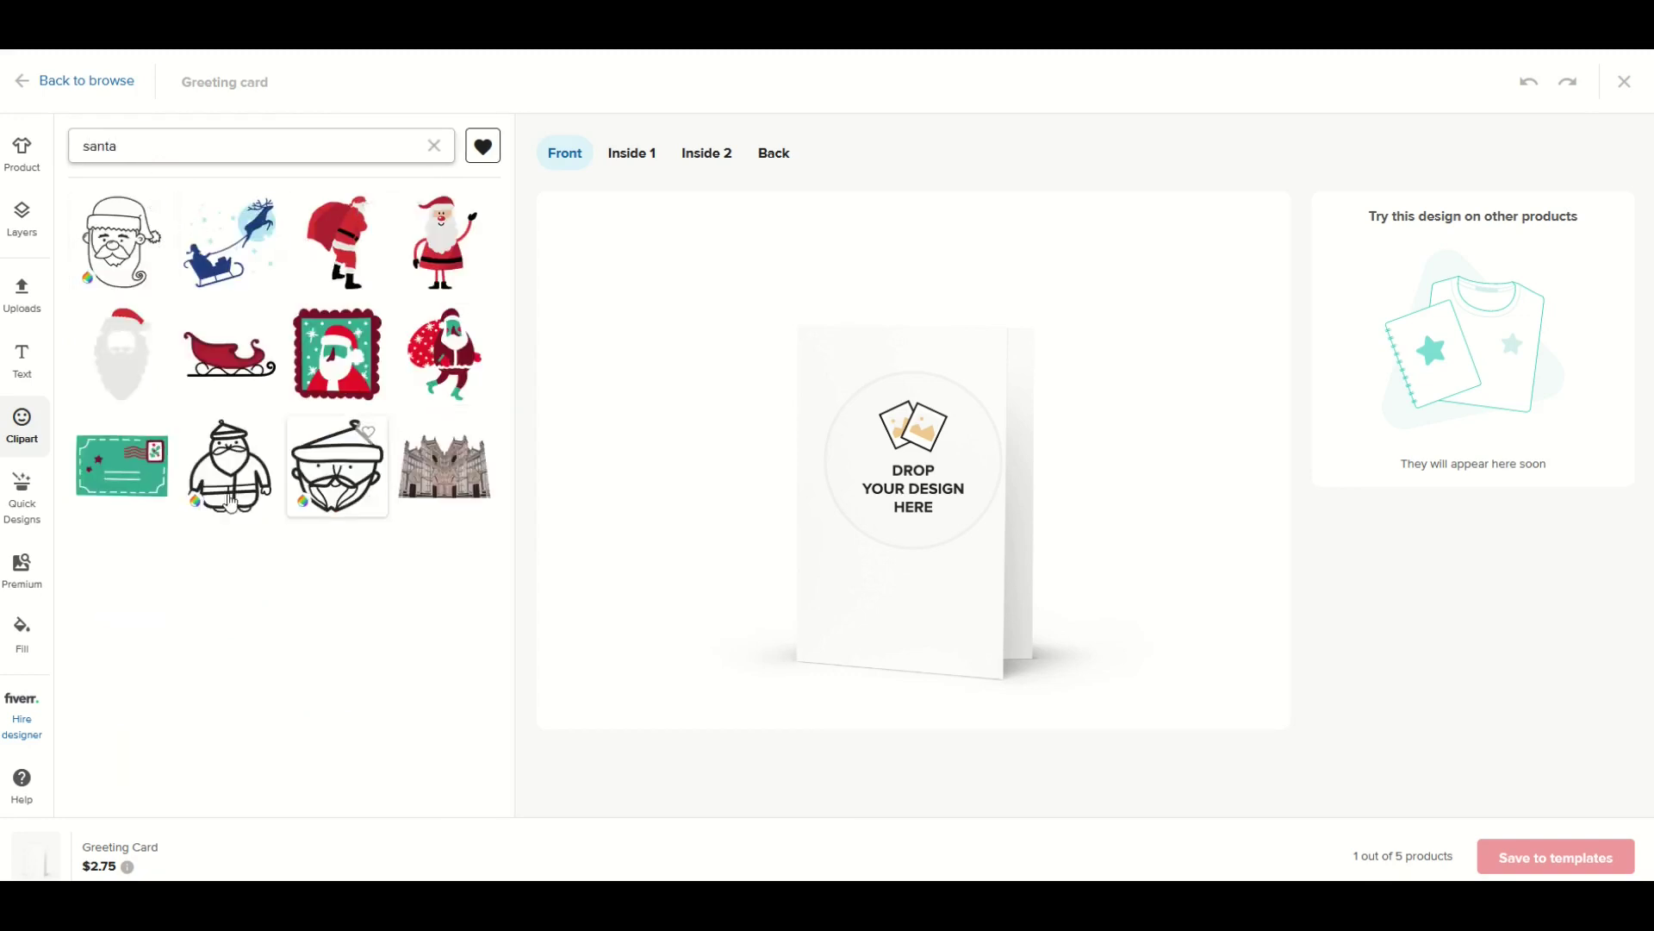
click(431, 247)
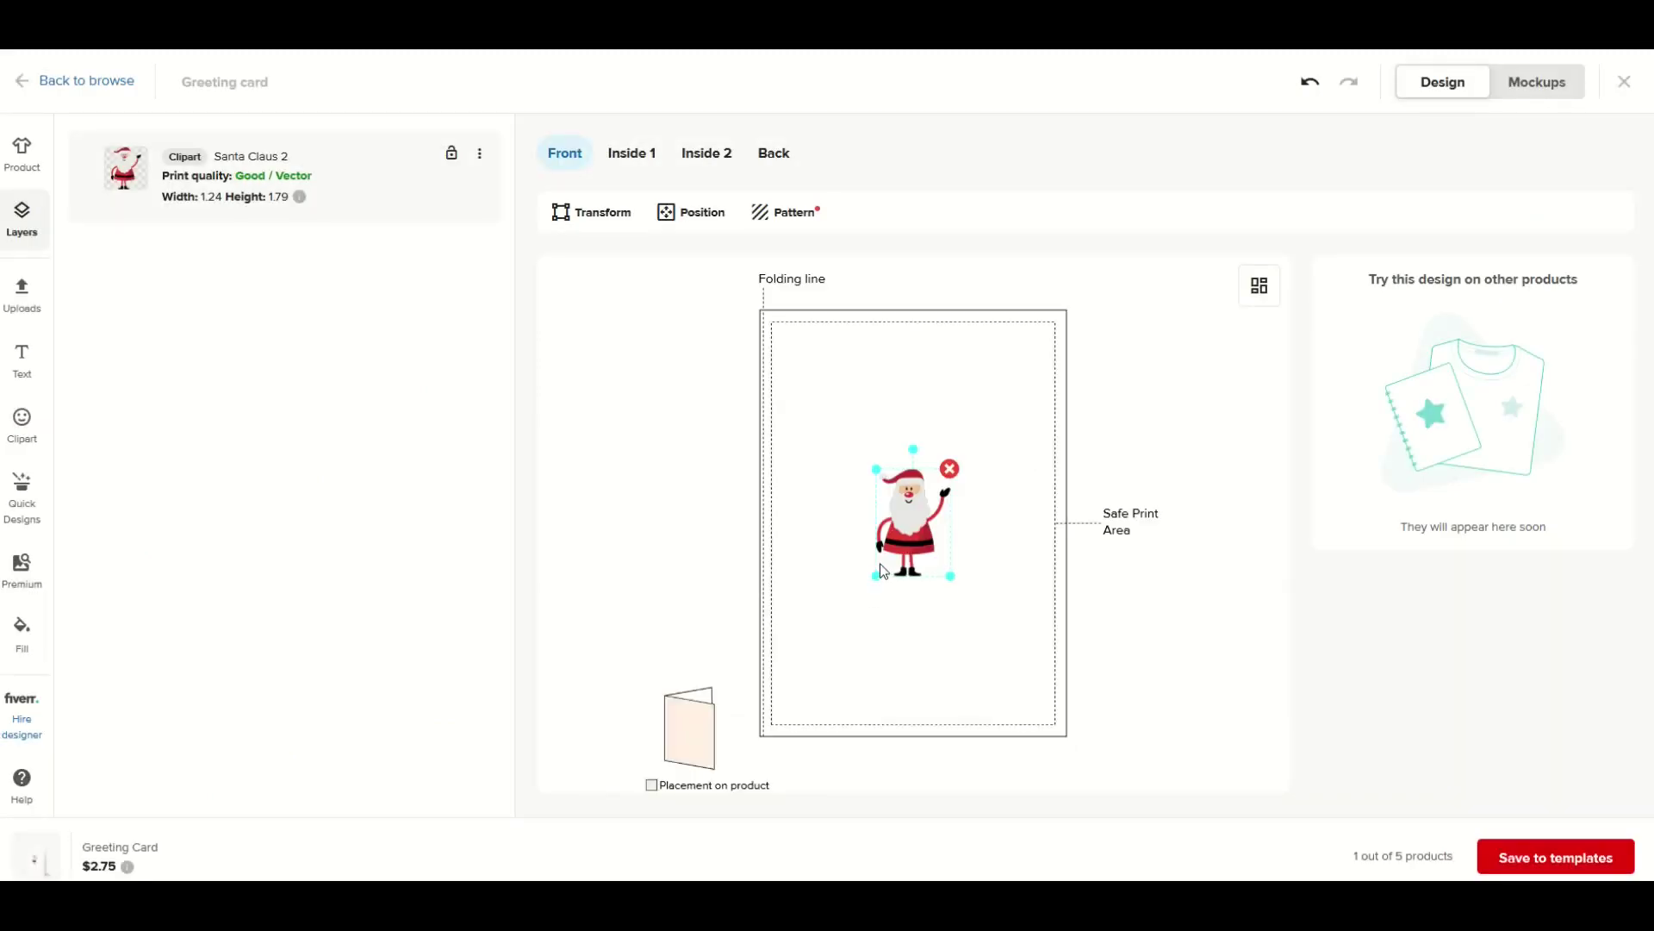
drag(905, 515, 844, 403)
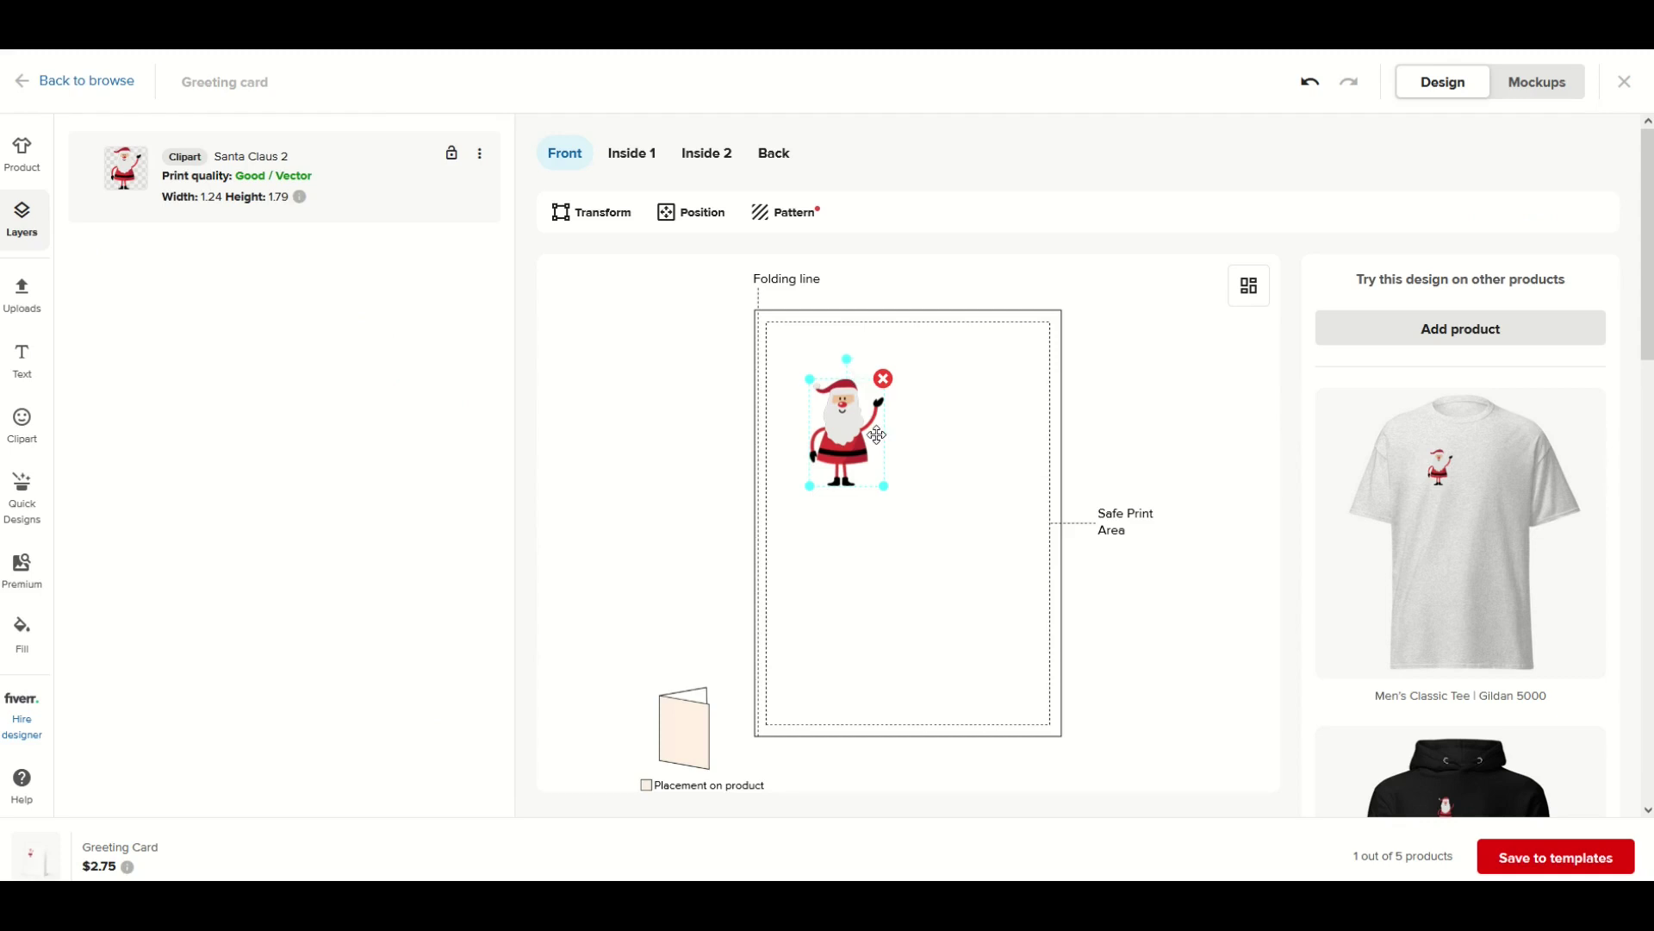
drag(885, 484, 910, 610)
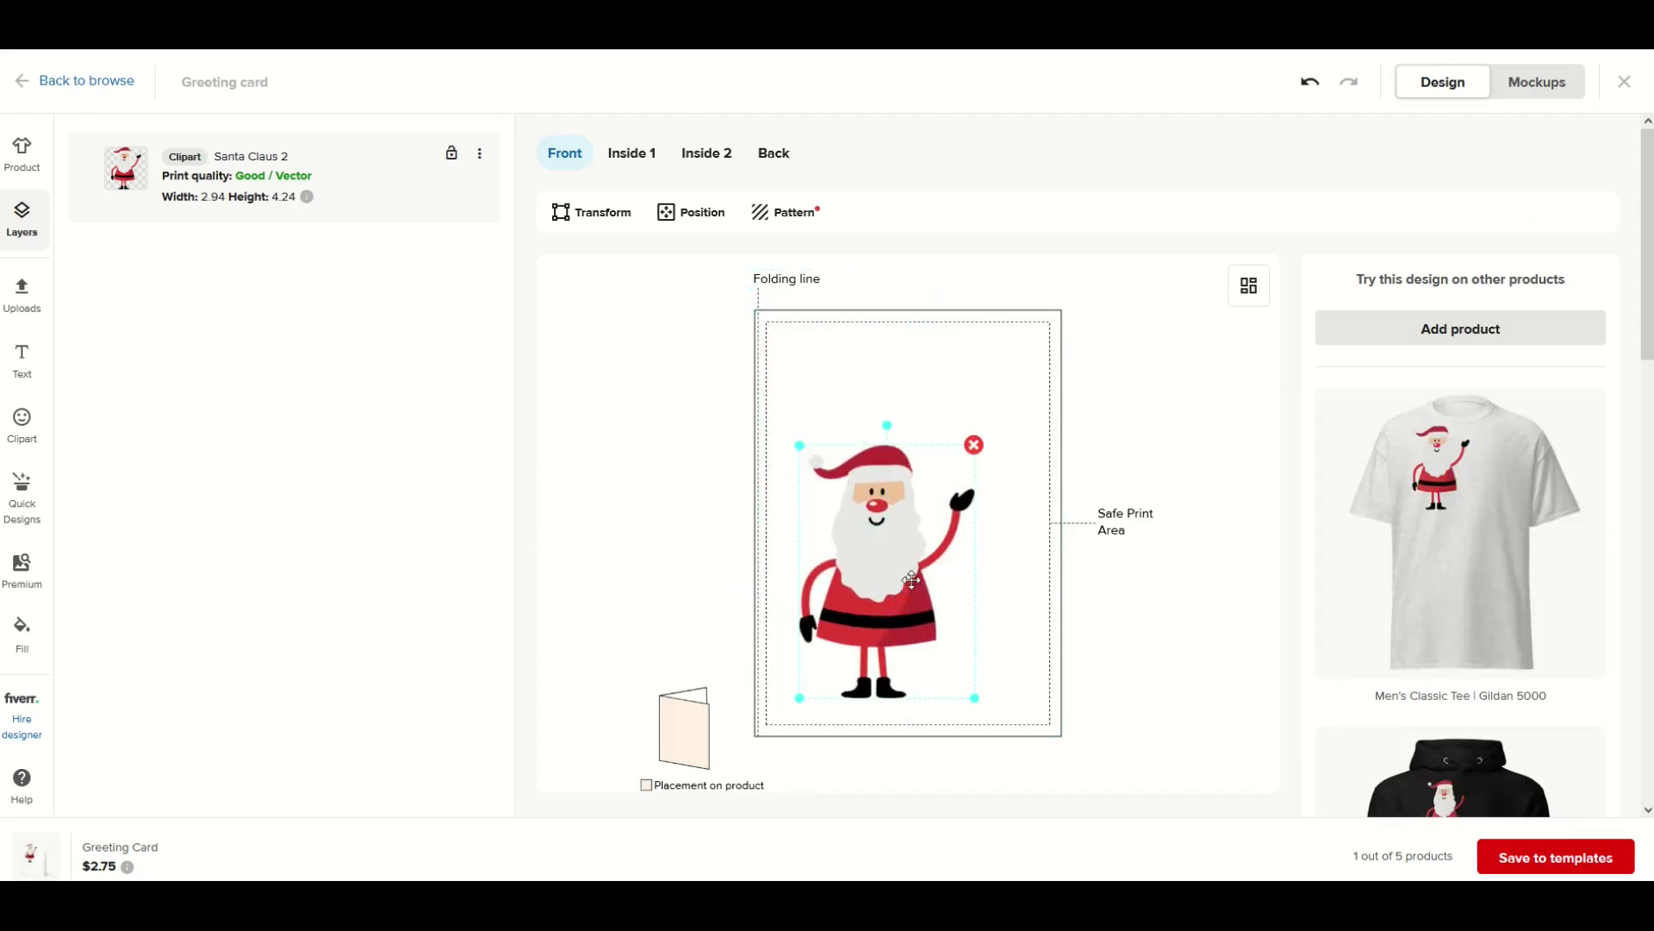
drag(801, 447, 814, 463)
Step: Add the iPhone clipart, shrunk to 0.50×0.98 and tilted, into Santa's raised hand
click(23, 419)
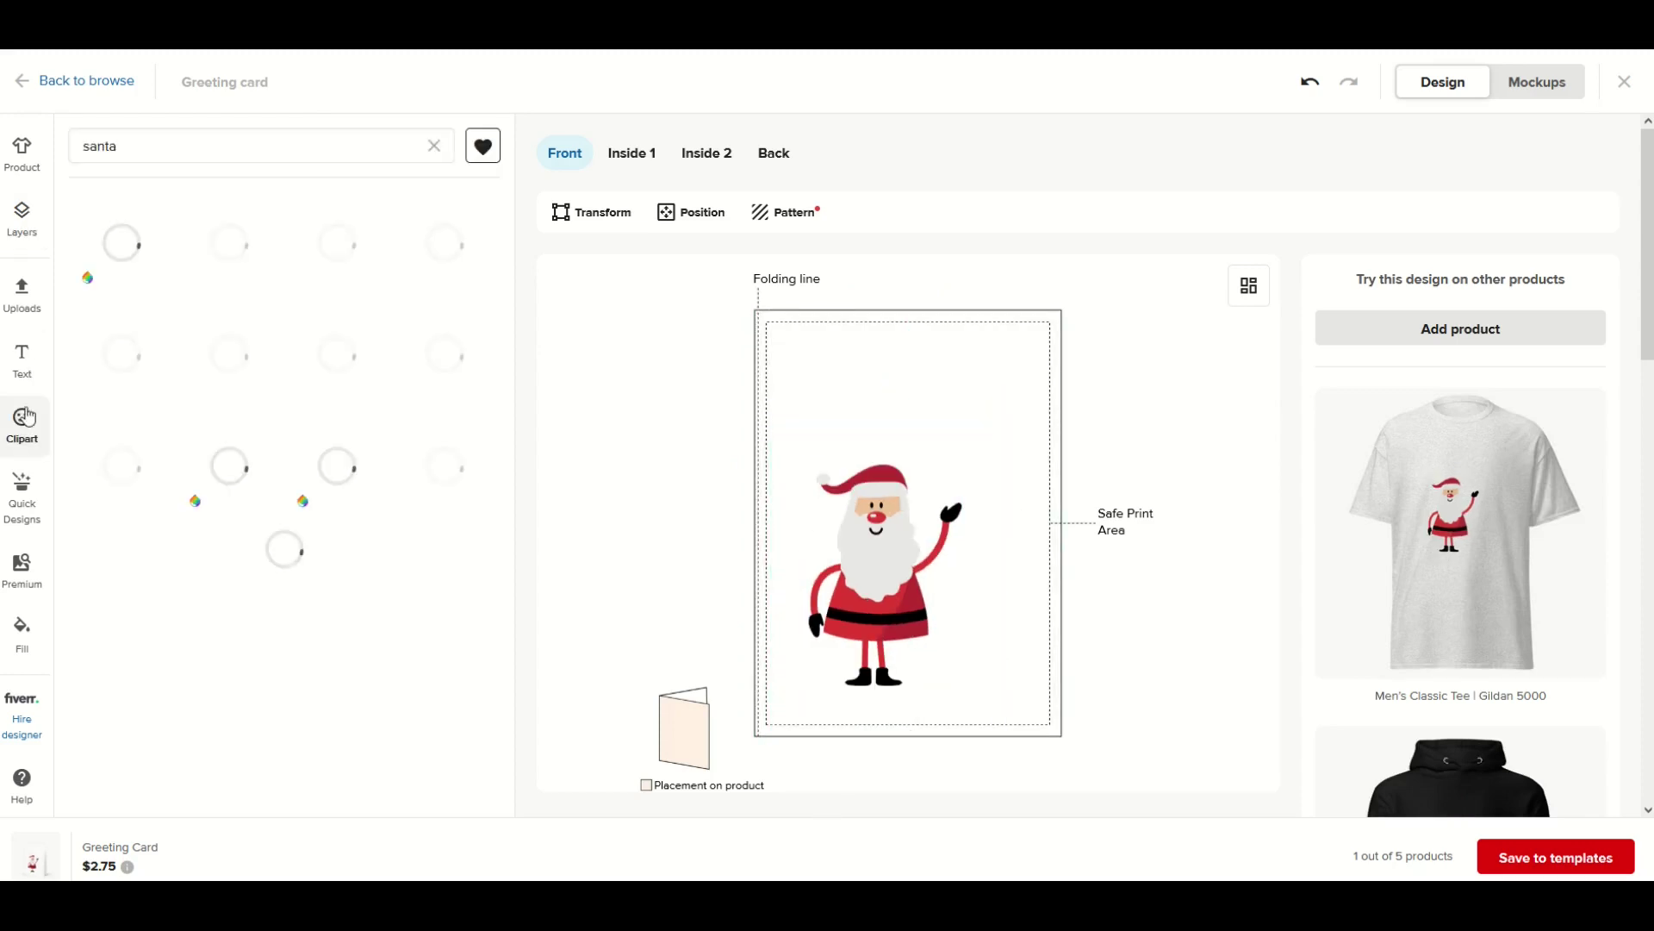
triple_click(162, 147)
text(phone)
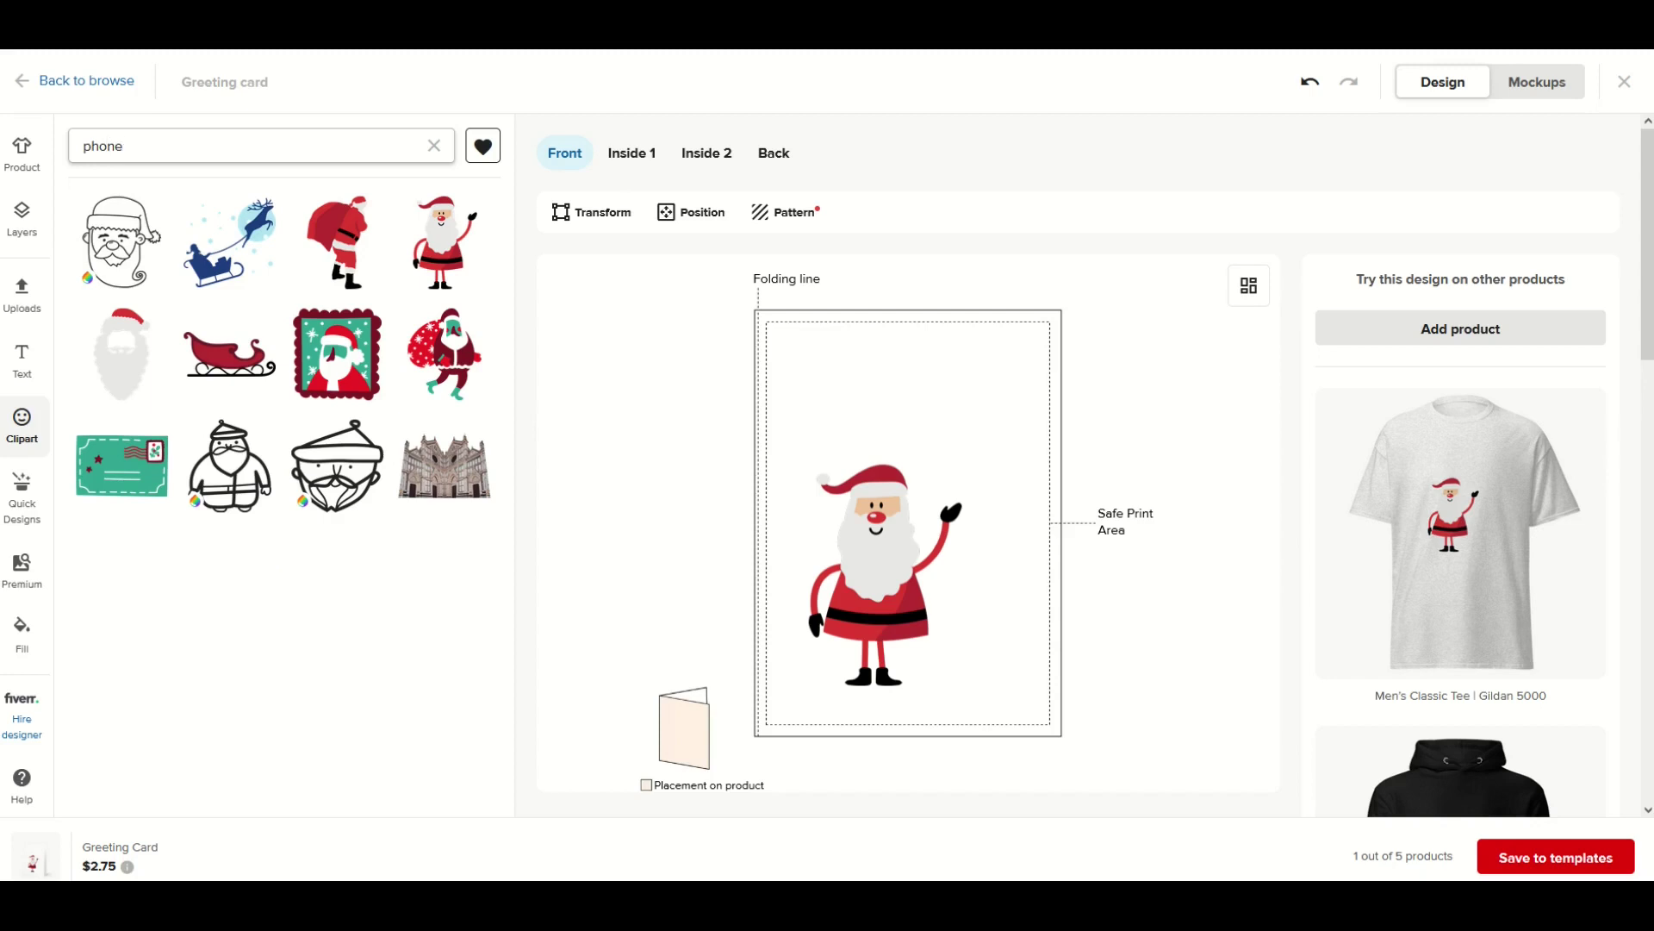
scroll(191, 349, down, 10)
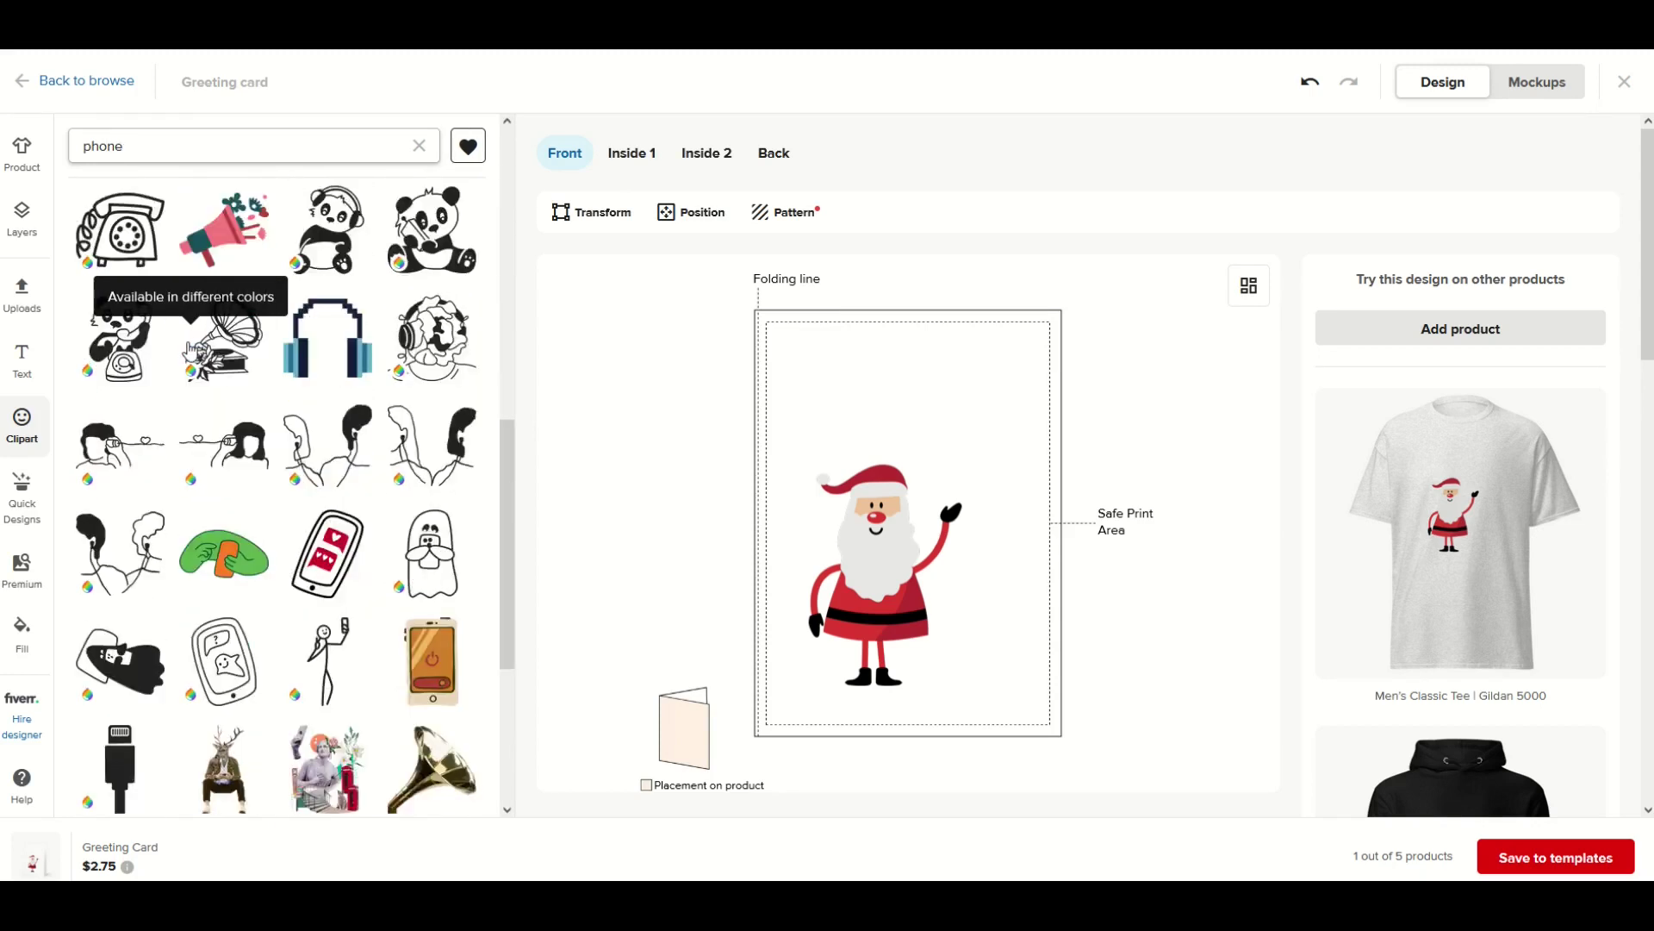
scroll(192, 349, down, 4)
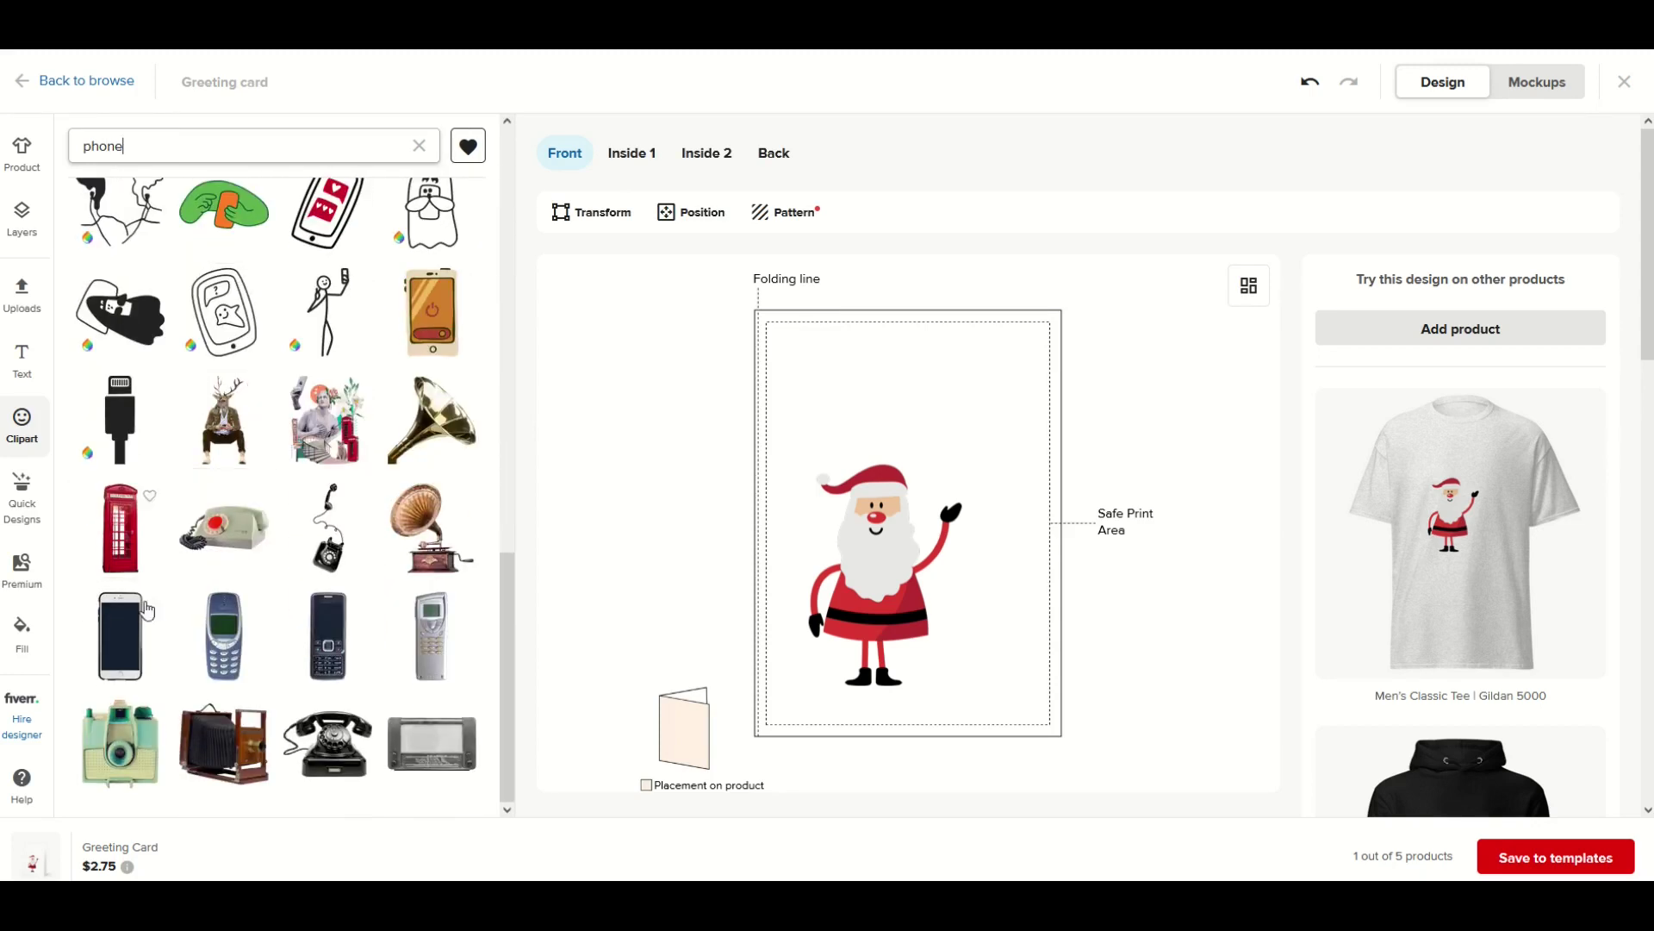
click(145, 612)
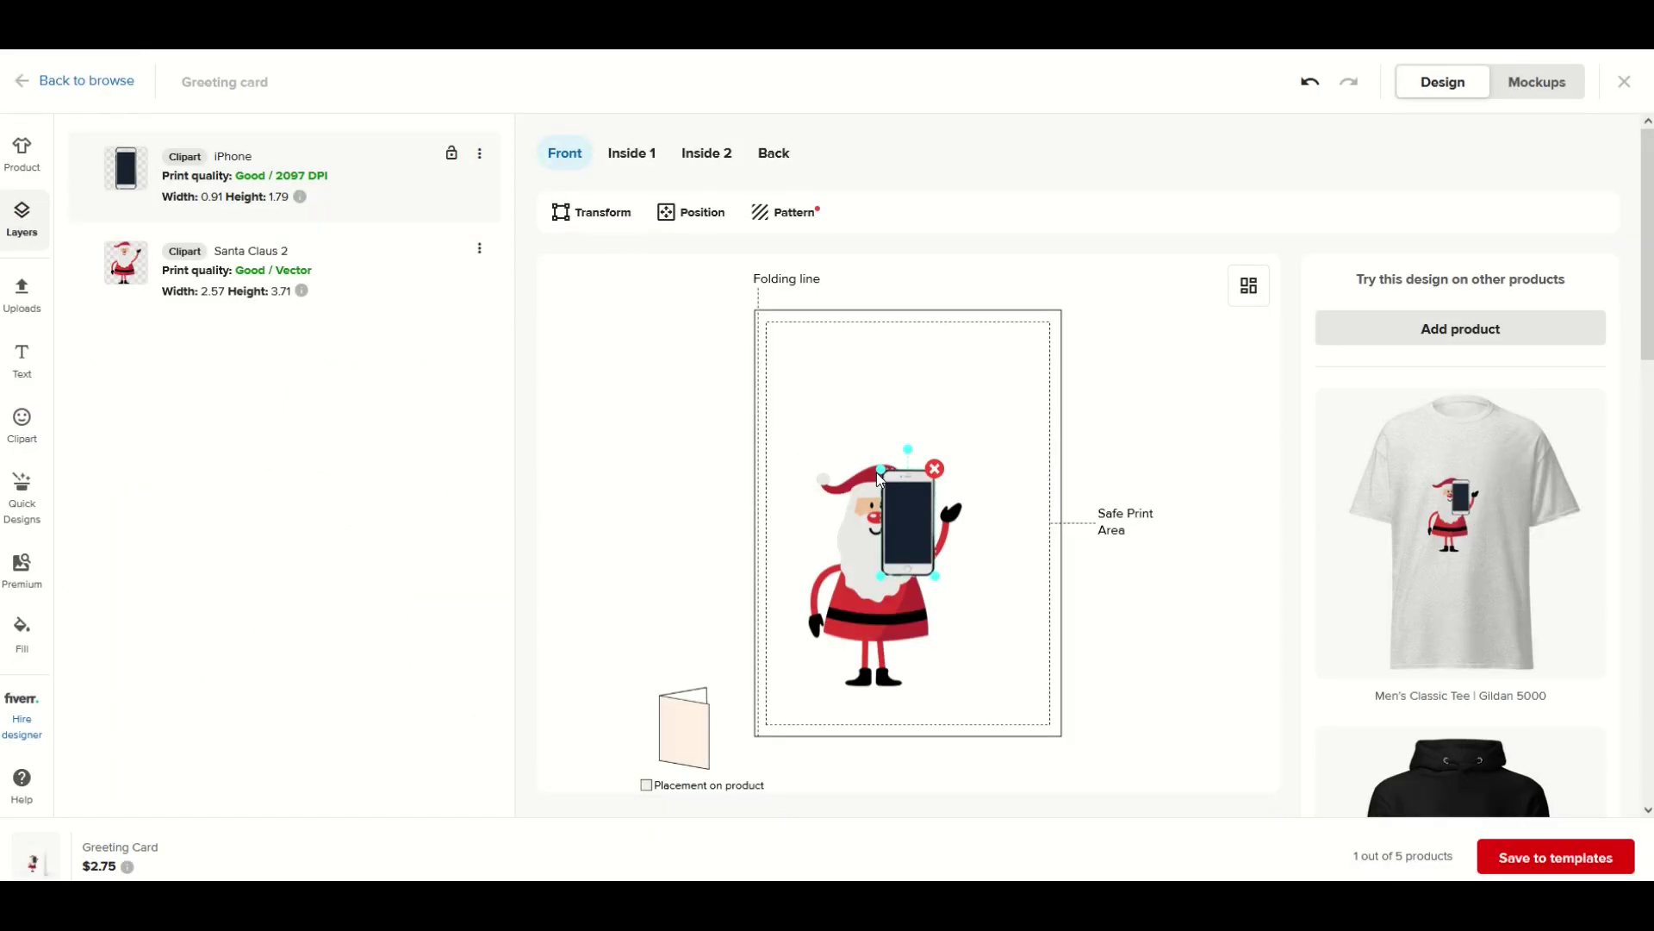
drag(936, 577, 909, 557)
mouse_move(896, 511)
mouse_down()
mouse_move(931, 521)
mouse_move(961, 501)
mouse_up()
mouse_move(964, 438)
mouse_down()
mouse_move(991, 444)
mouse_move(948, 505)
mouse_up()
click(954, 483)
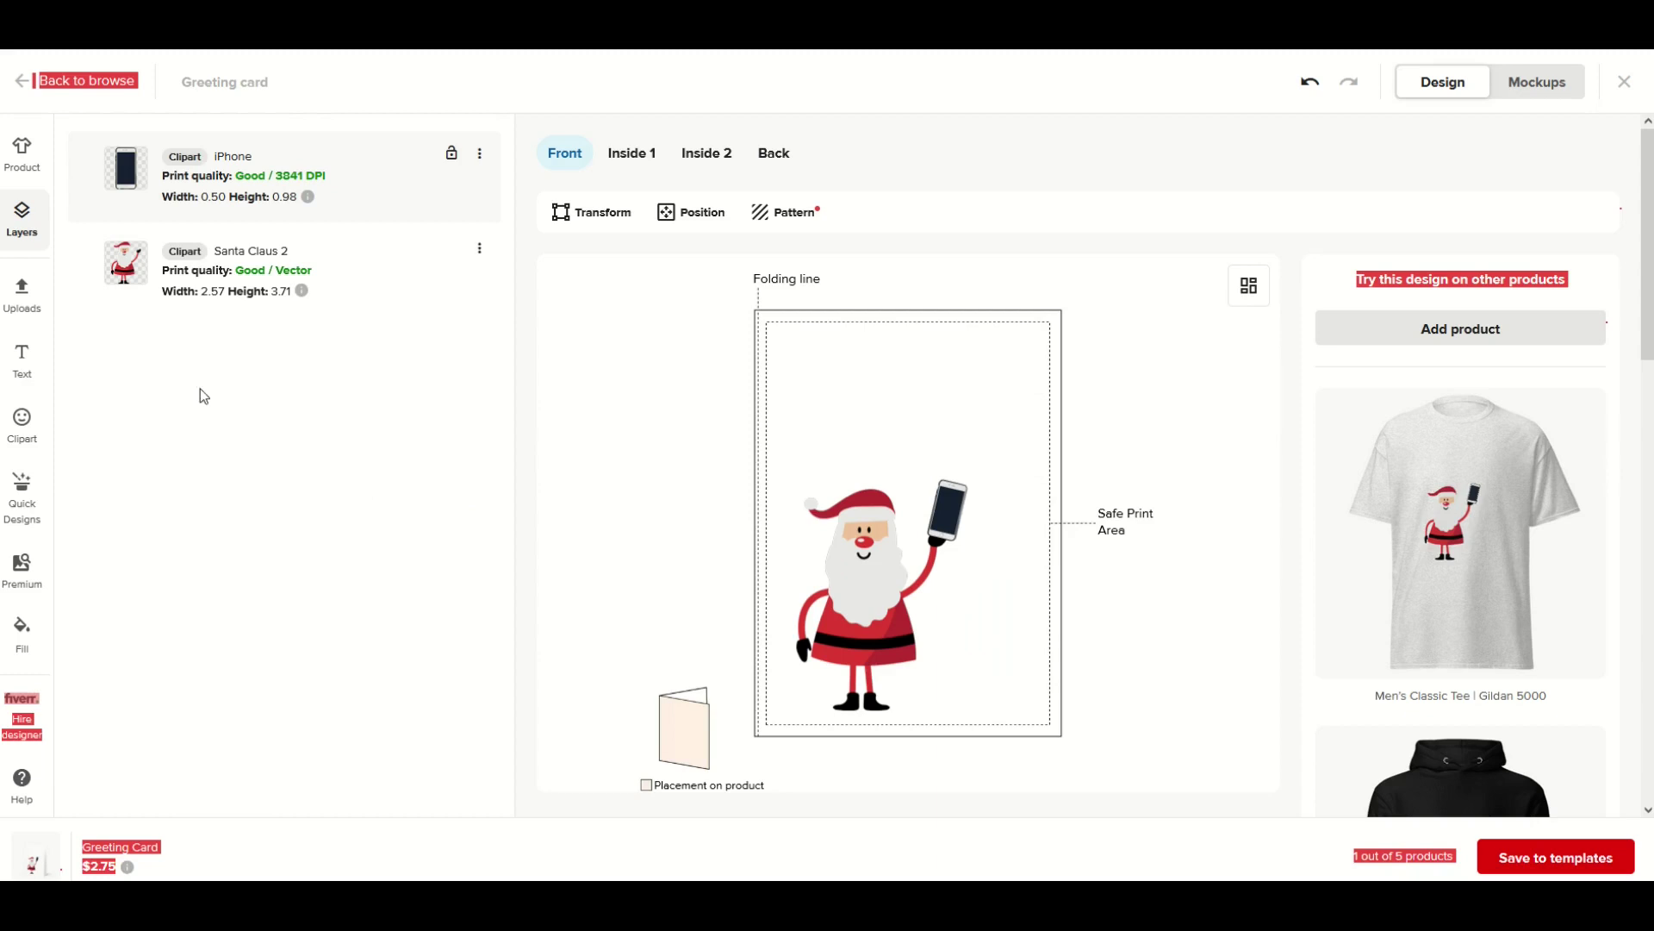
Step: Add the text 'Santa saw your social media.' and move it up above Santa
click(31, 364)
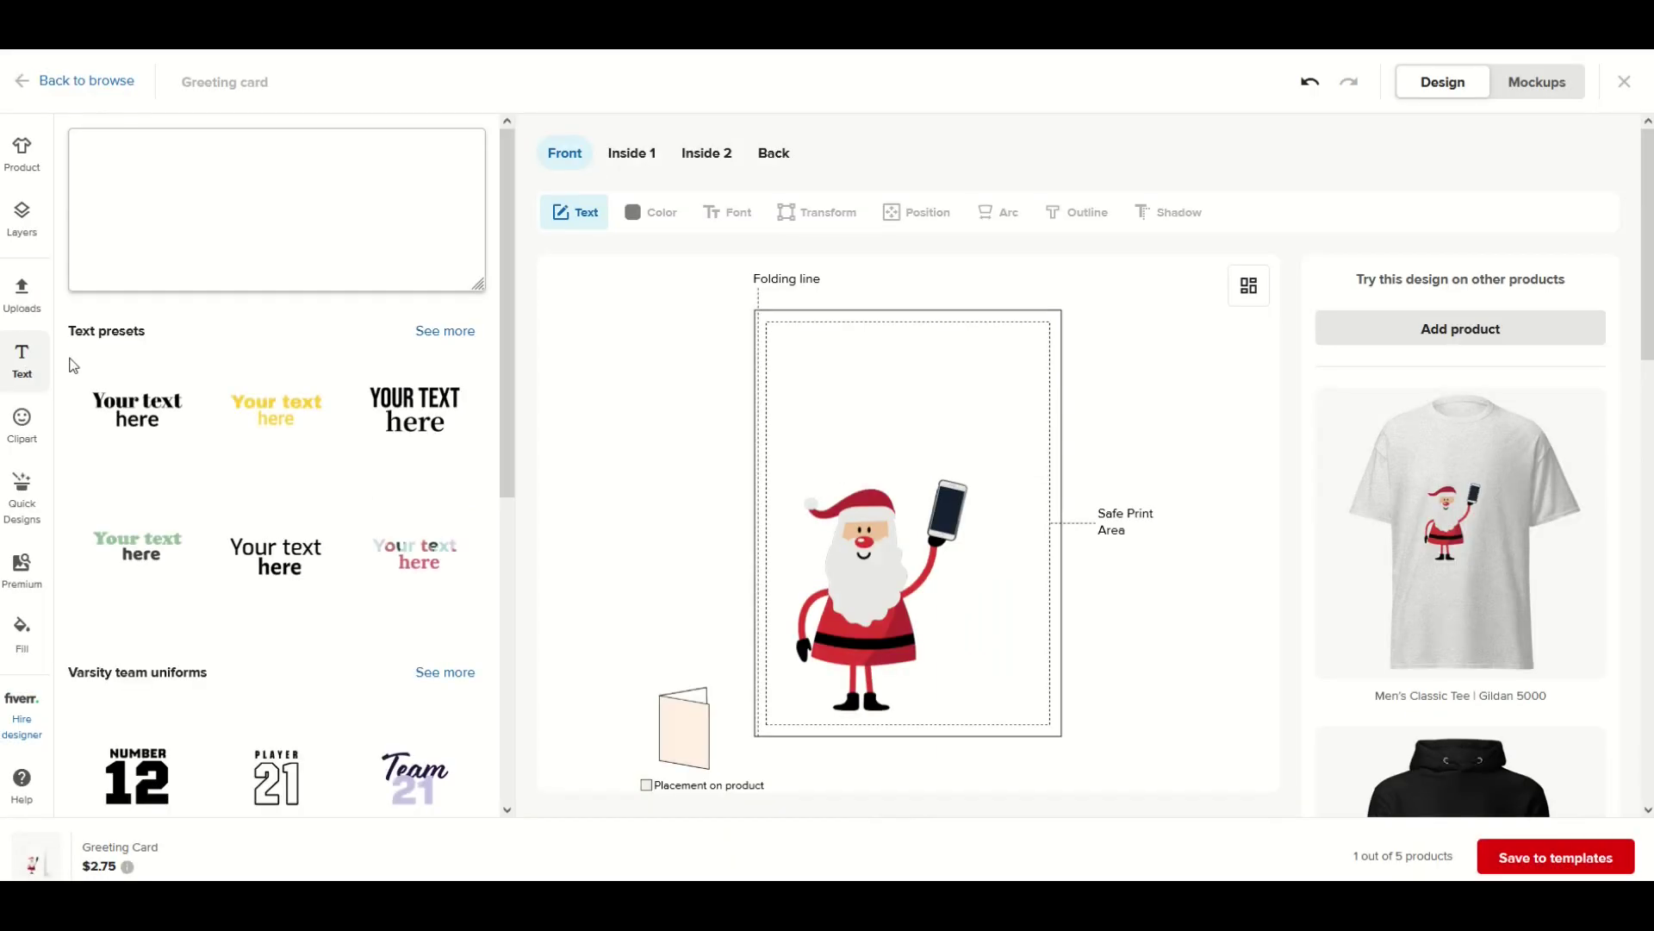
text(Santa )
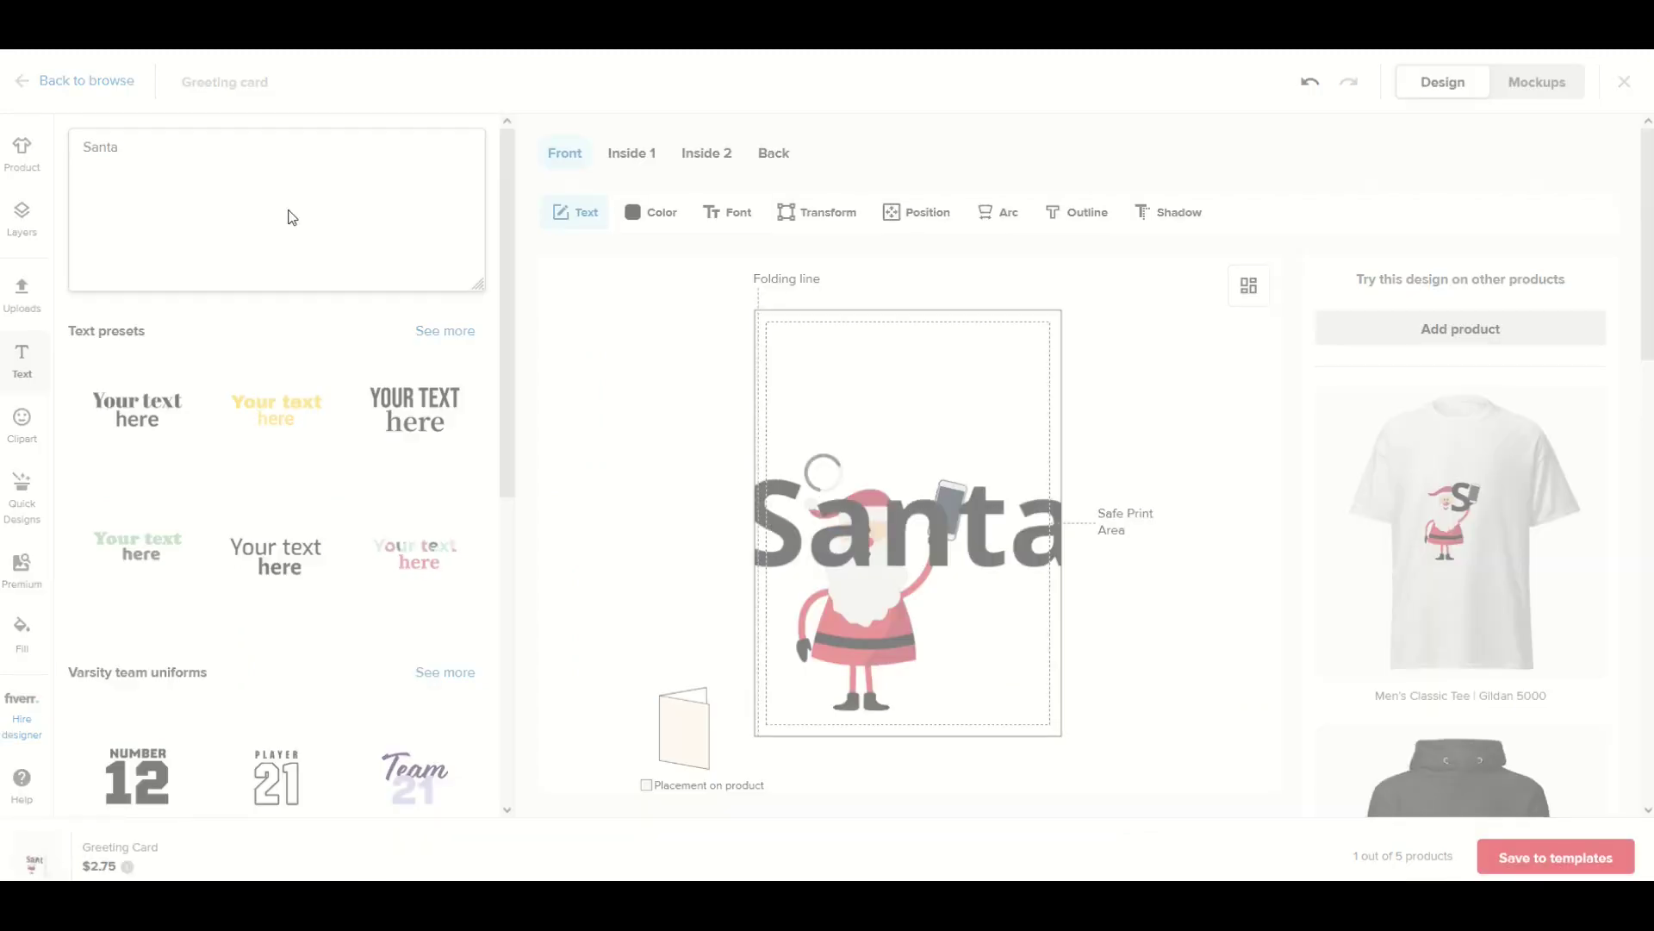
text(saw your so)
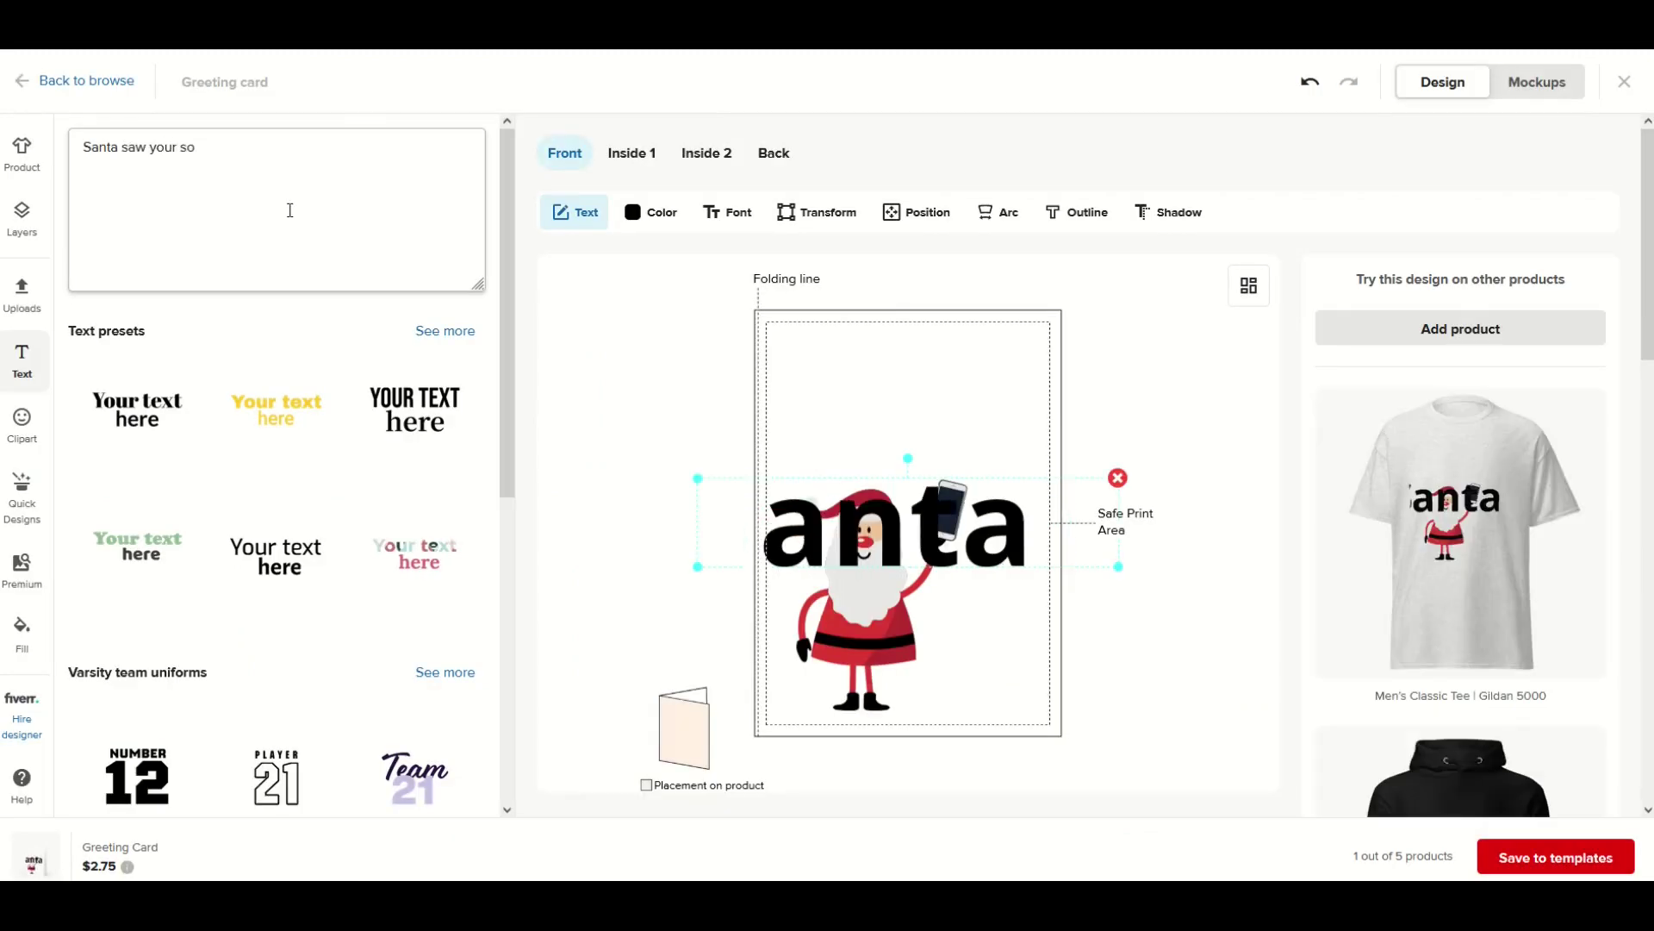
text(cial media.)
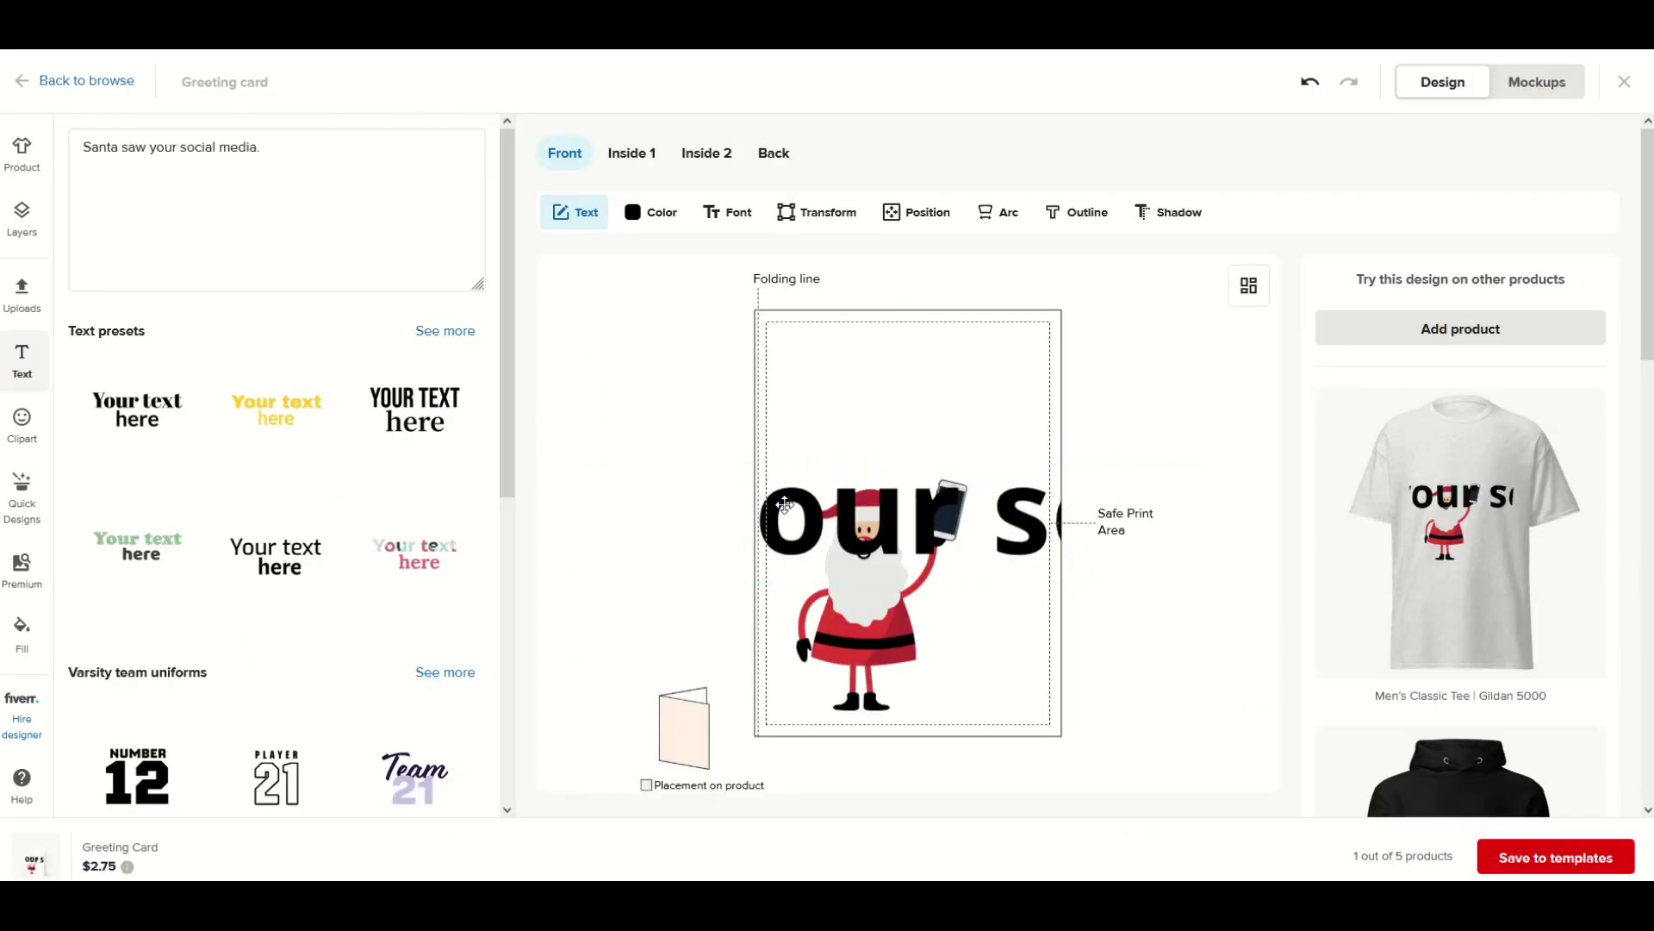
drag(788, 499, 566, 476)
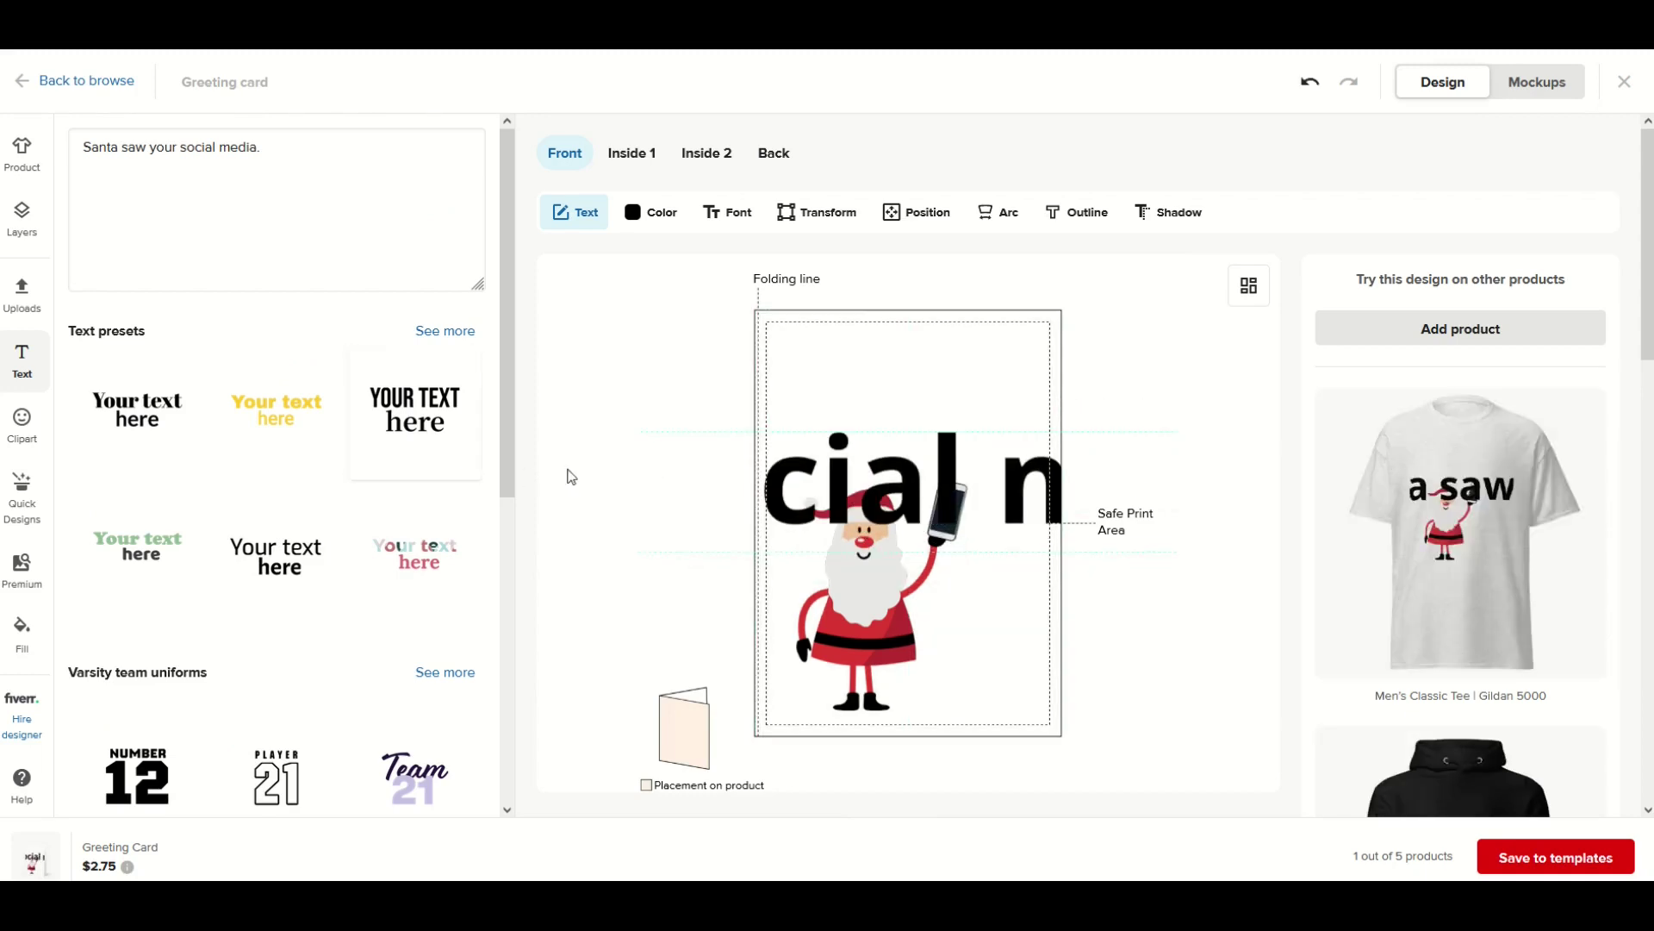
drag(791, 482, 857, 446)
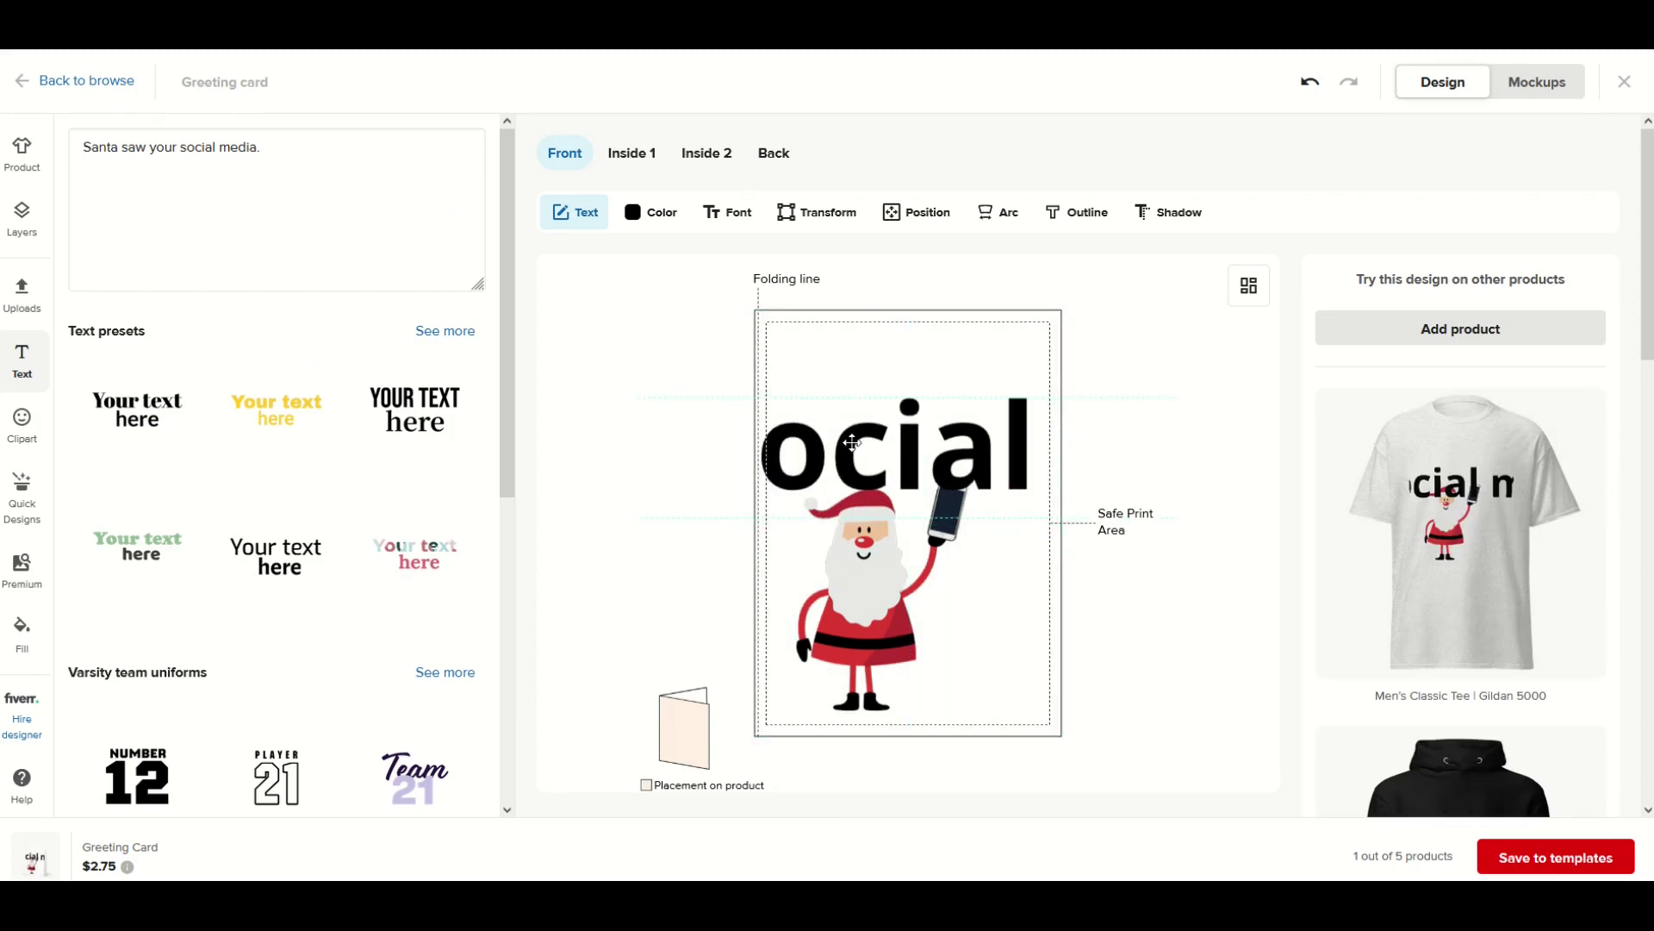
Step: Reduce the caption's text size to 0.30 and change its font to Cutive
click(735, 227)
click(84, 600)
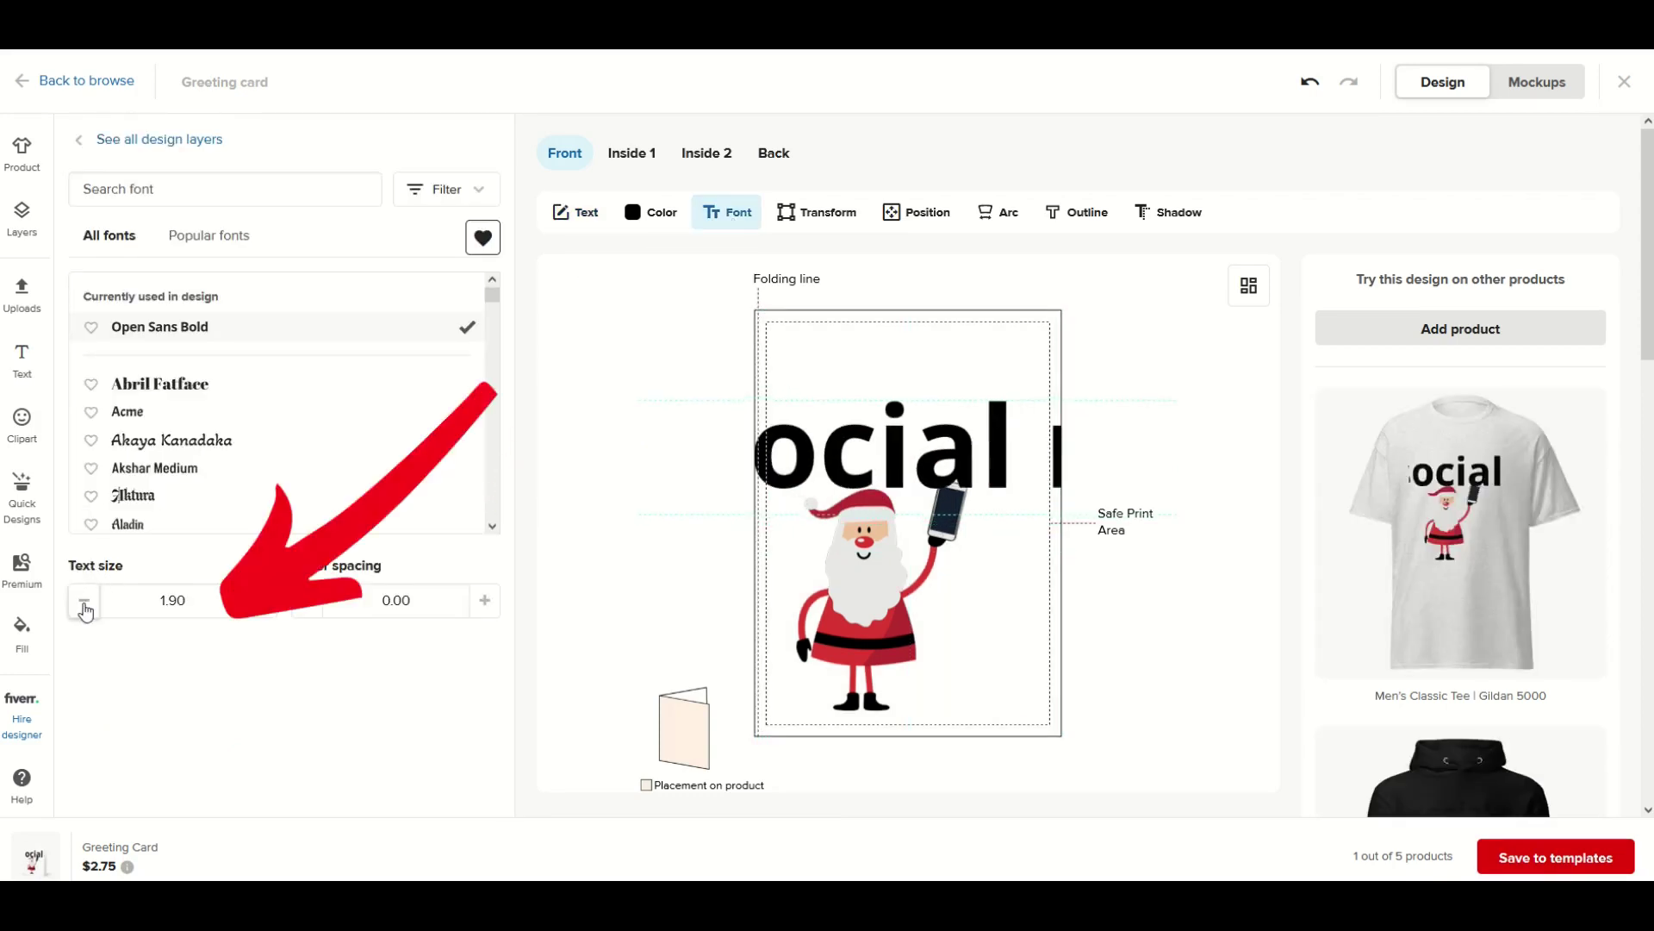
click(84, 600)
click(84, 600)
click(85, 600)
click(84, 601)
click(85, 601)
click(85, 601)
click(85, 601)
click(84, 601)
click(85, 601)
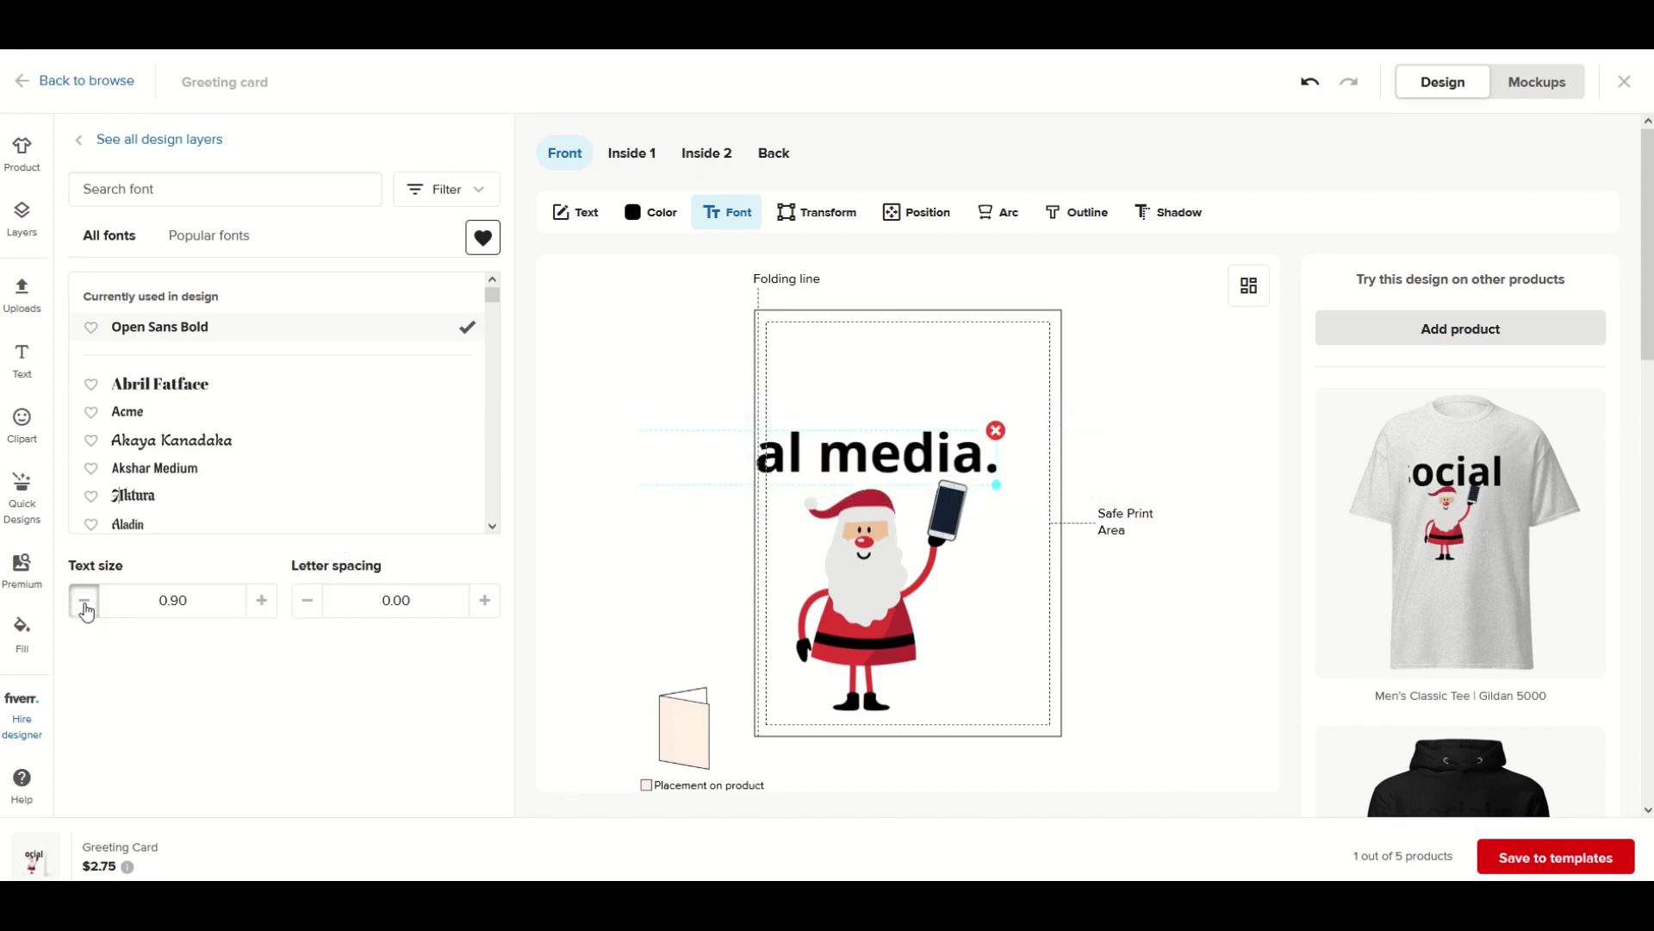
click(84, 601)
click(84, 600)
click(85, 600)
click(84, 600)
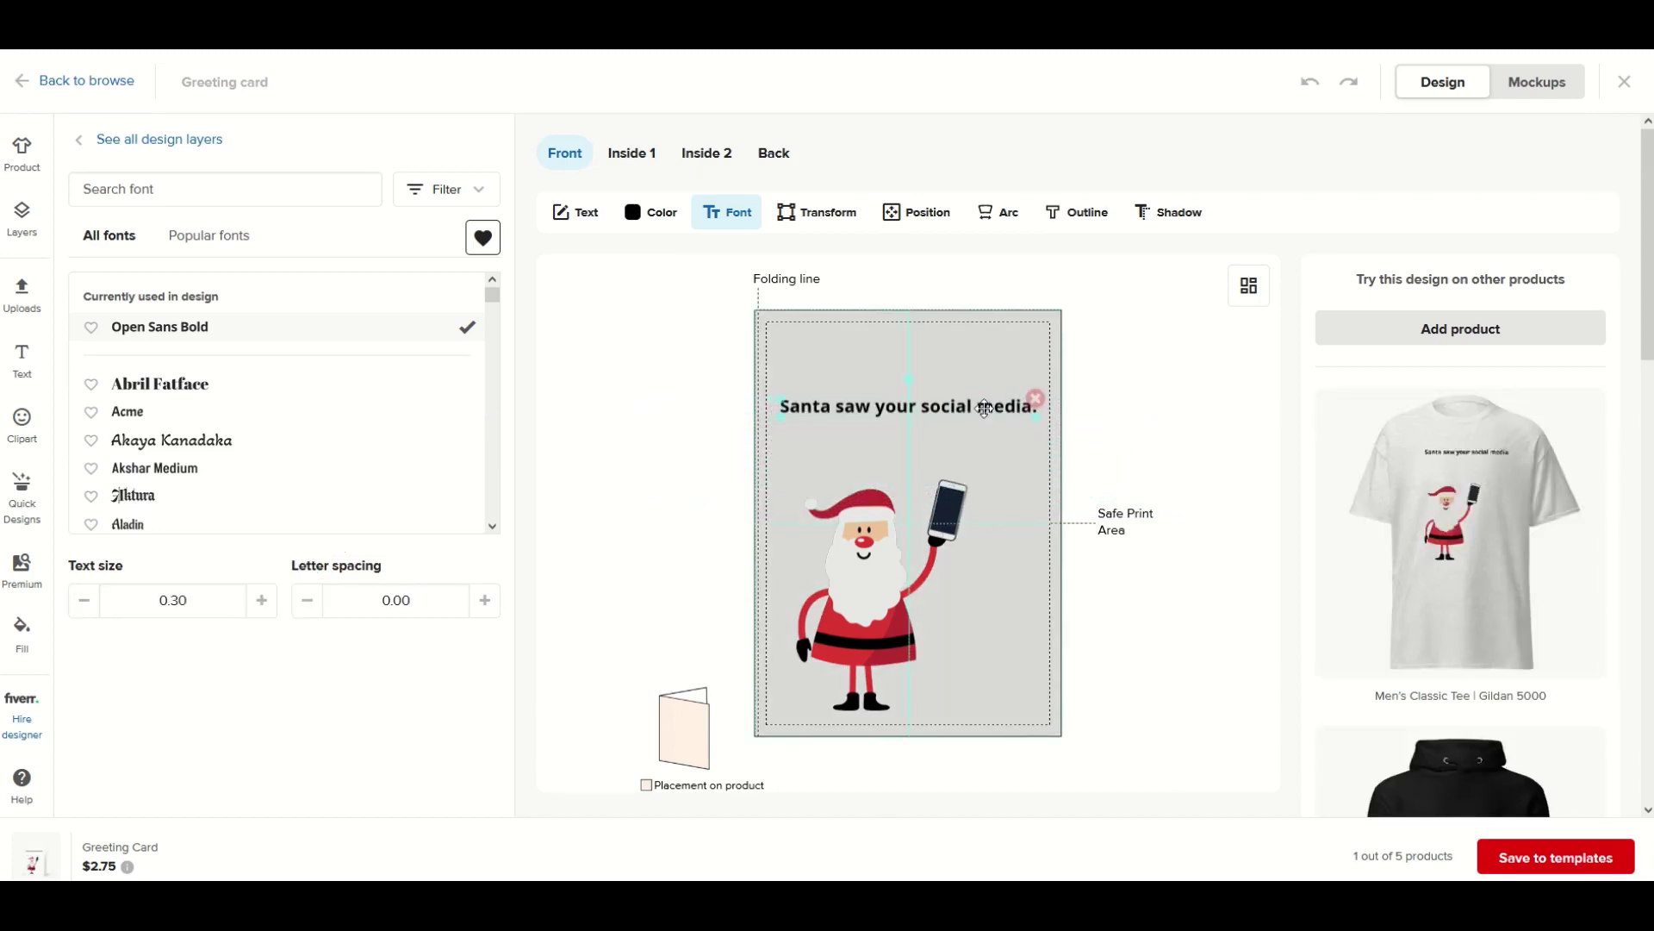
drag(896, 422, 886, 415)
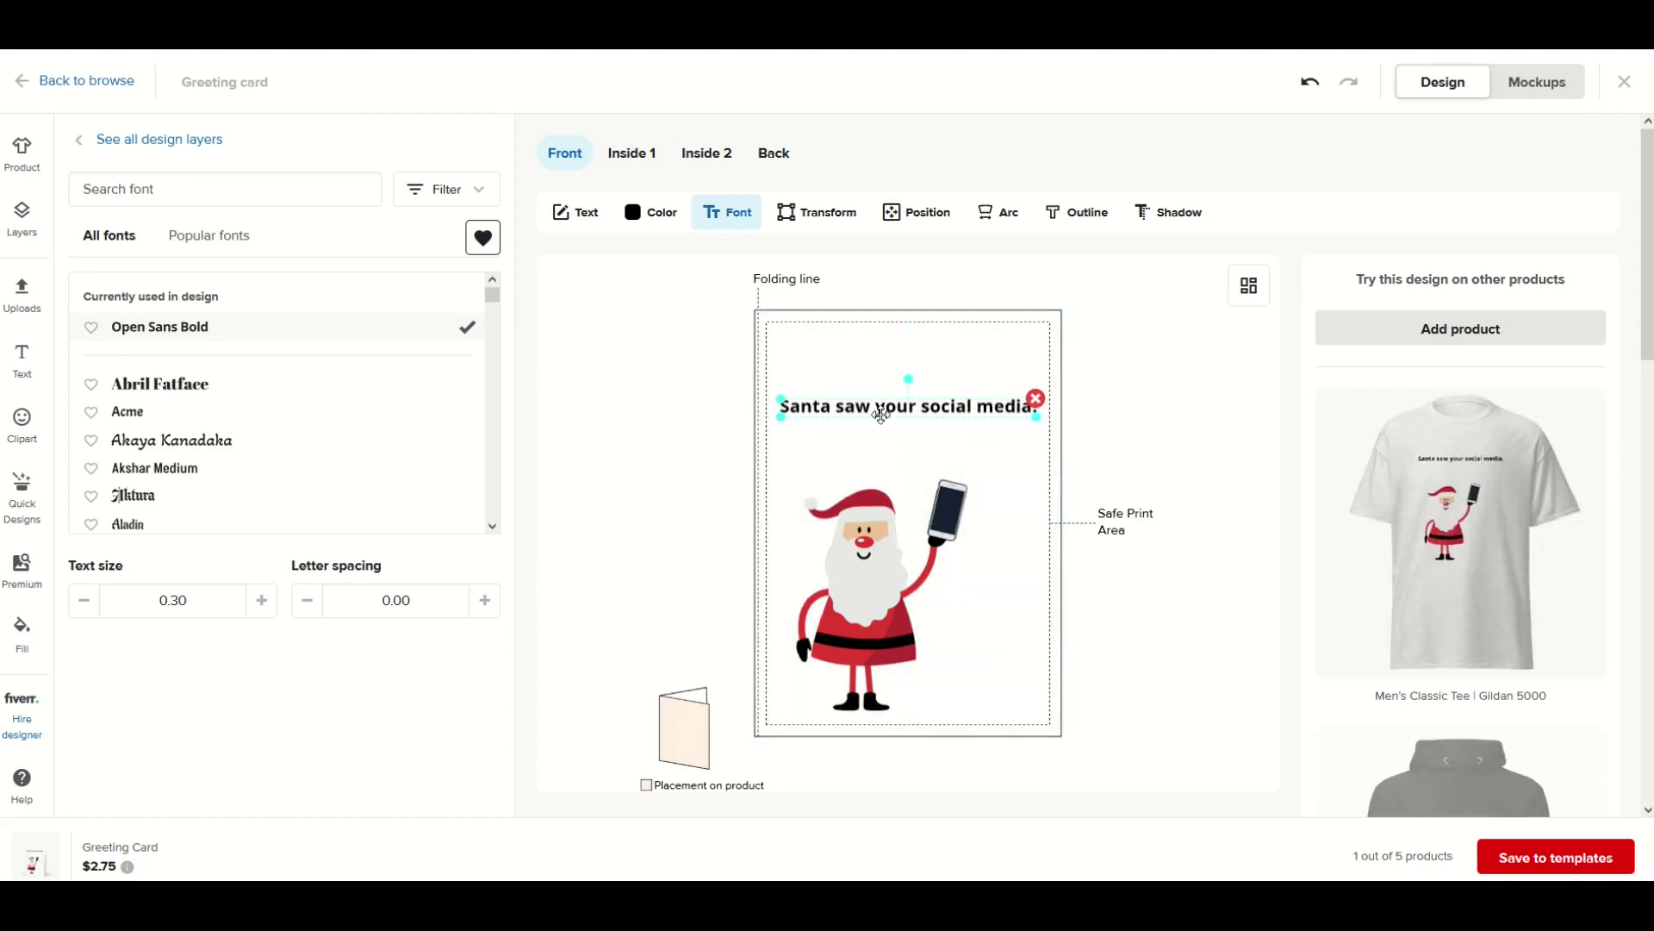
drag(497, 298, 499, 339)
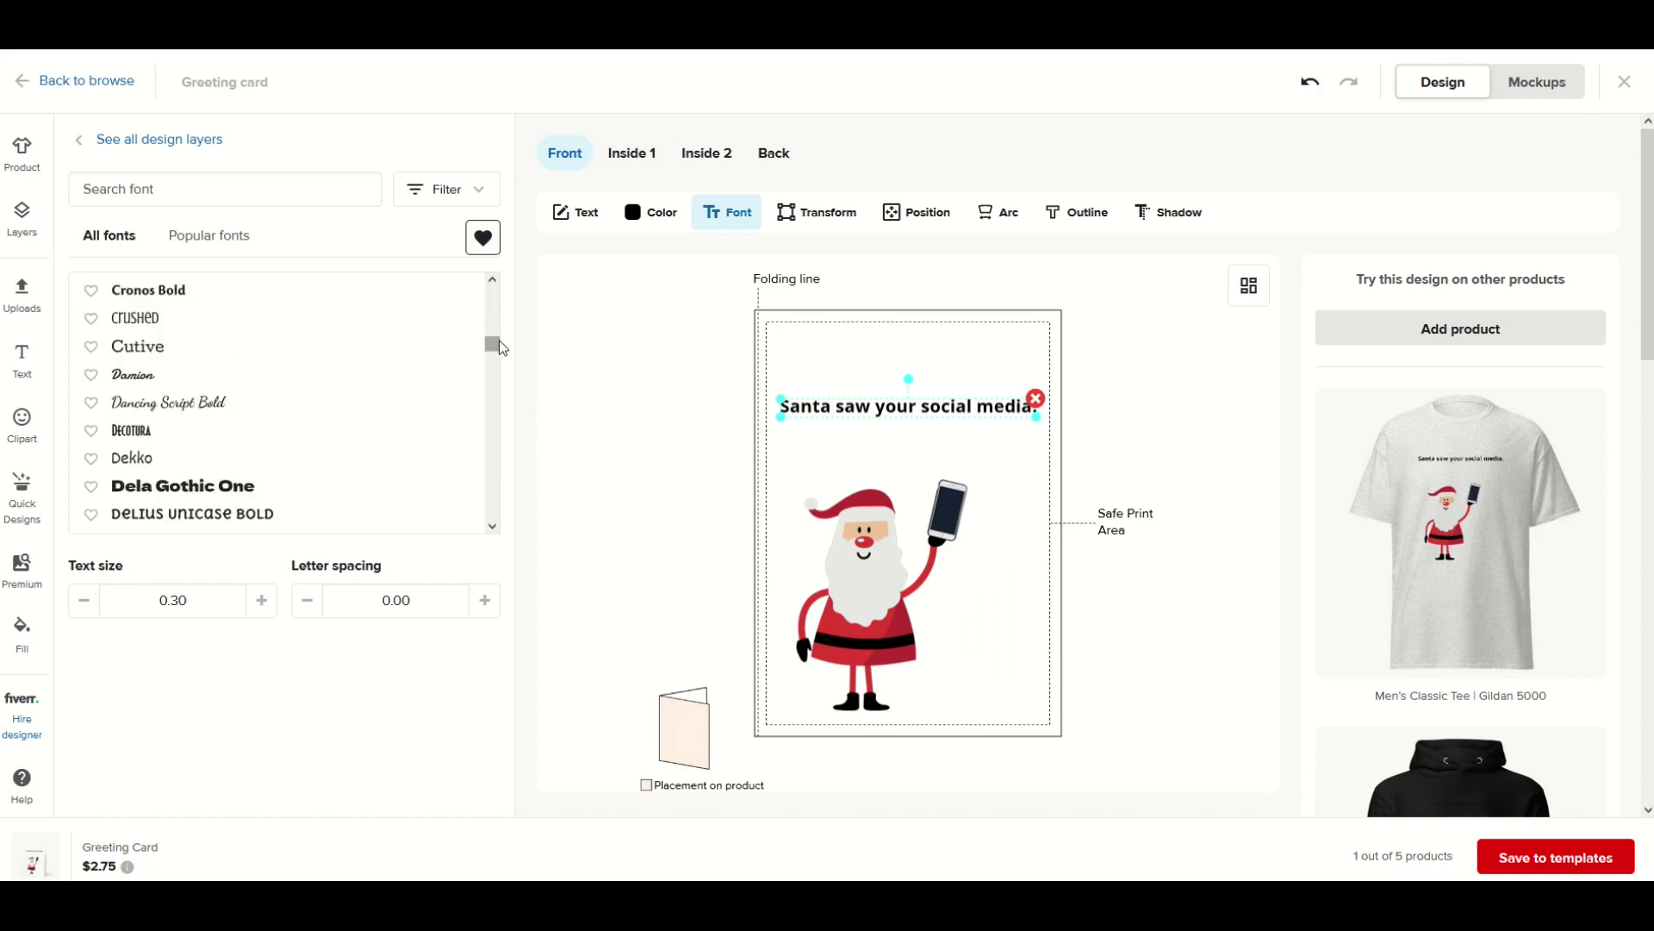
click(148, 347)
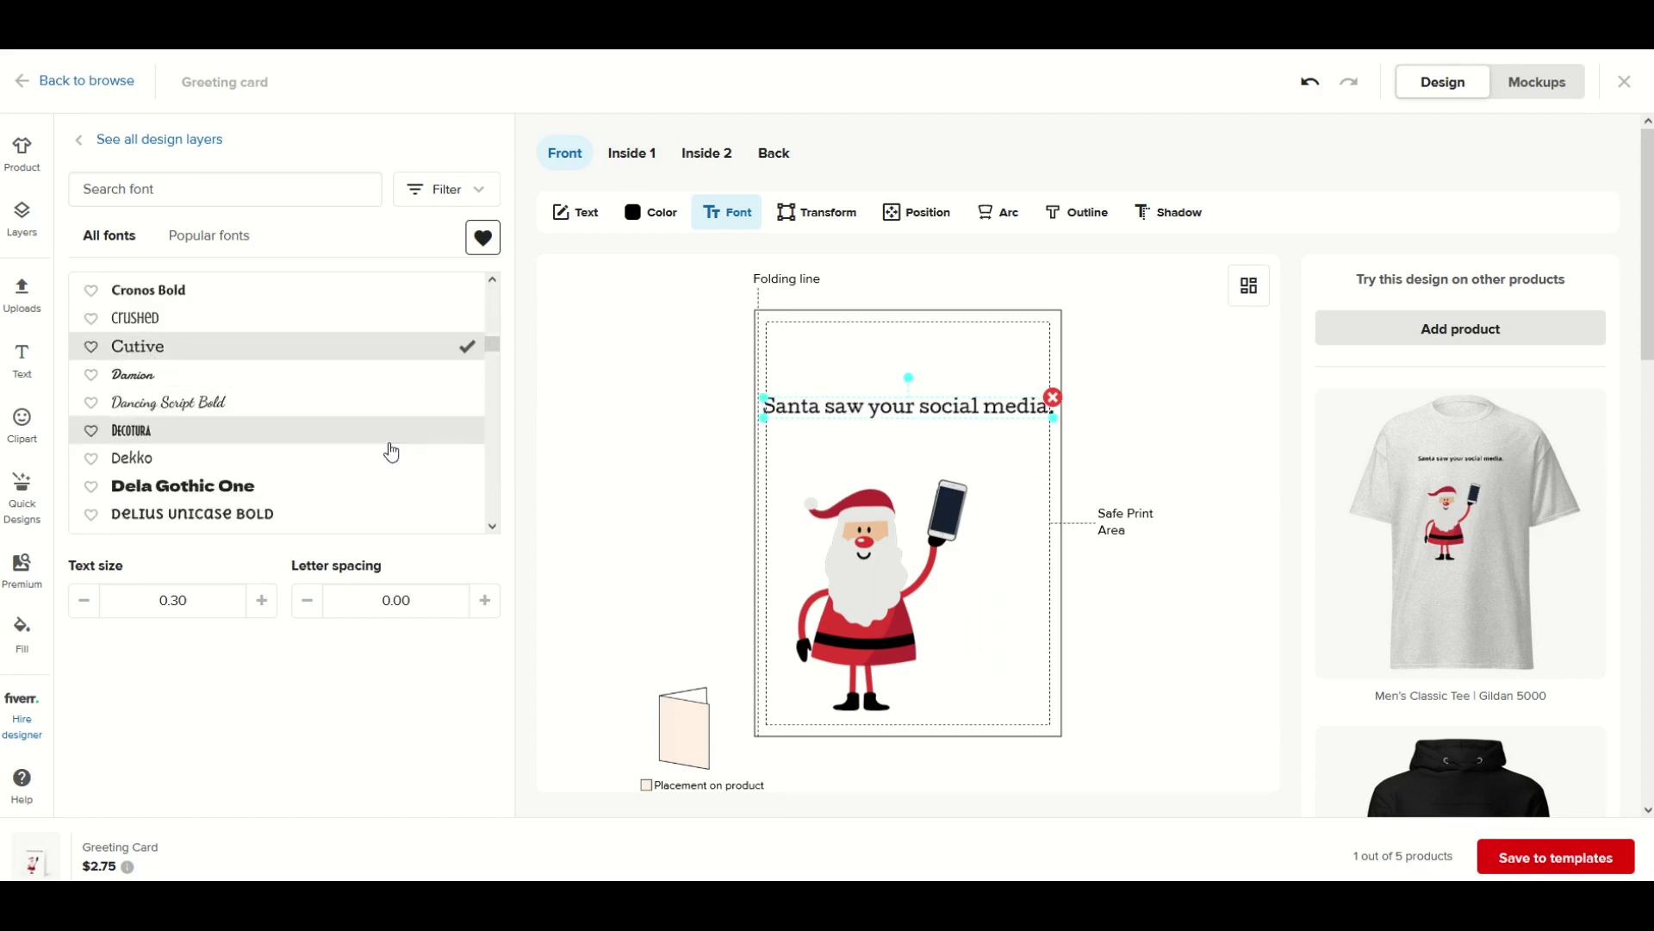
Step: Break the caption after 'your' and centre it at 3.80×0.92 above Santa
double_click(915, 418)
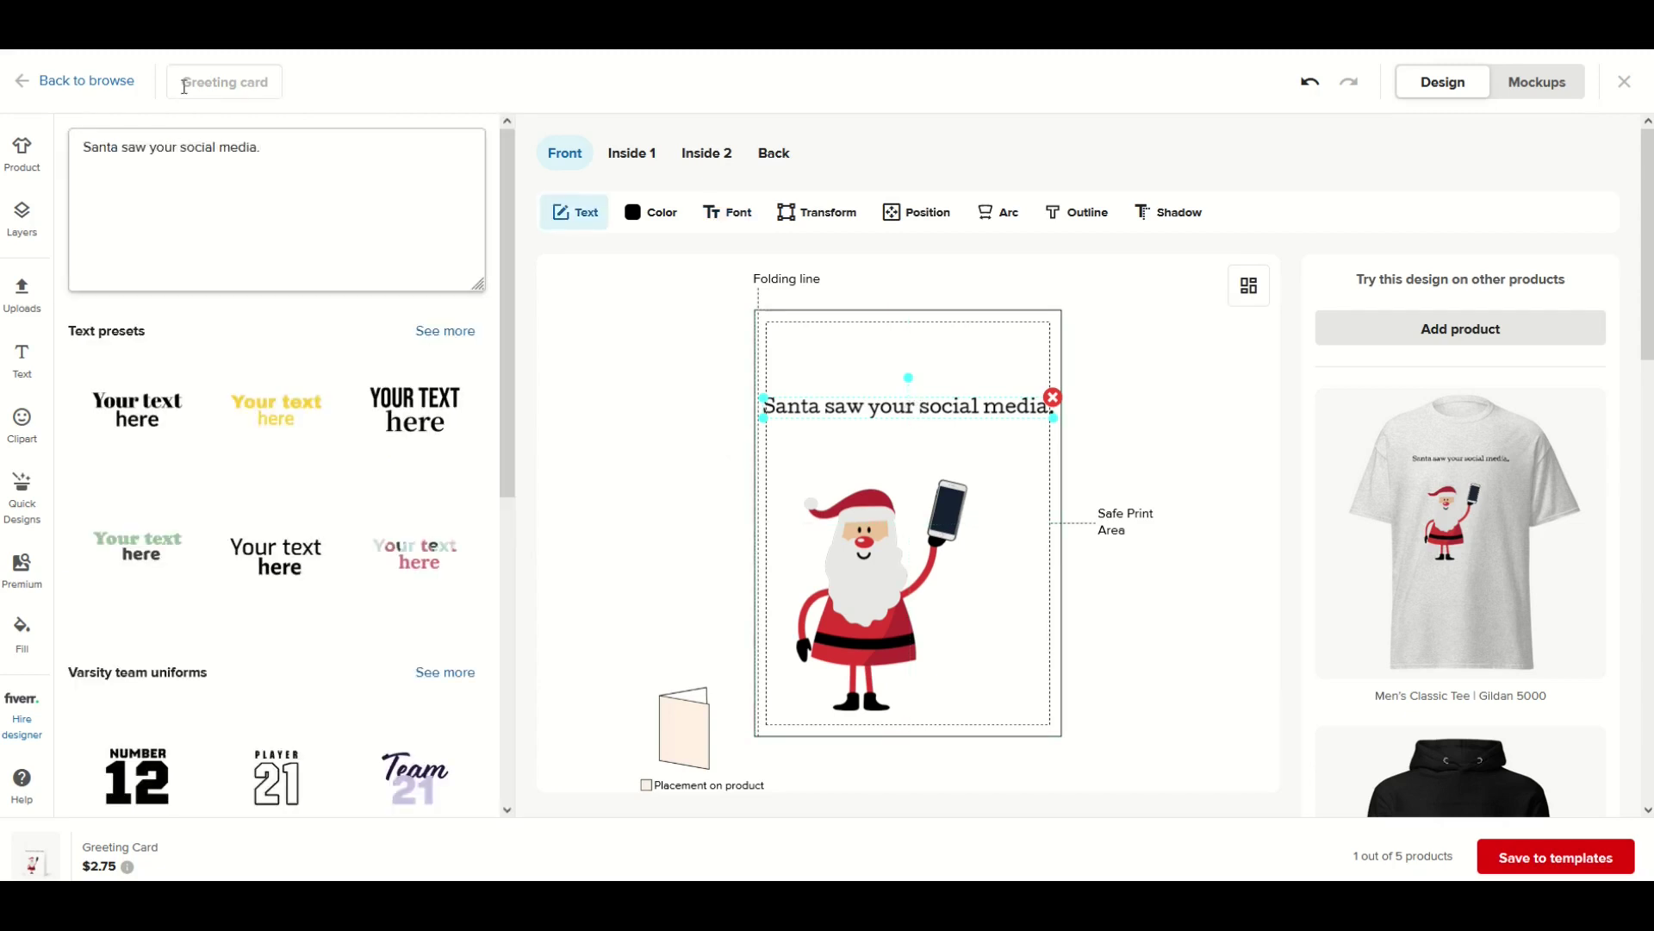
key(Delete)
key(Return)
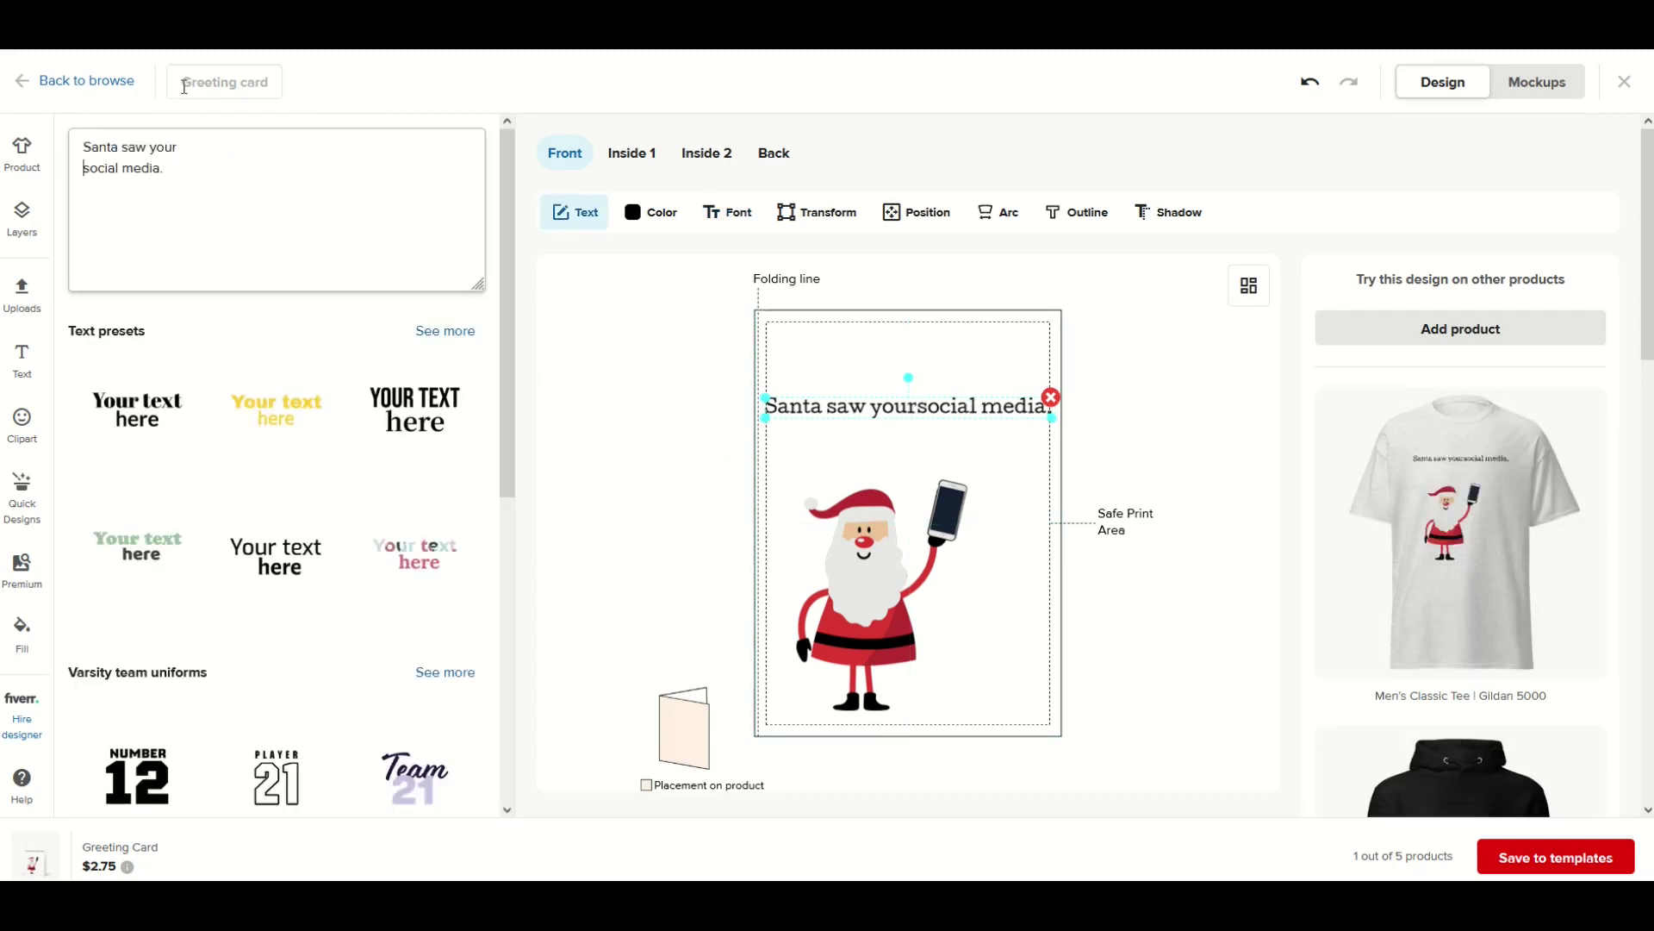
drag(985, 426, 985, 439)
drag(887, 420, 924, 433)
click(883, 373)
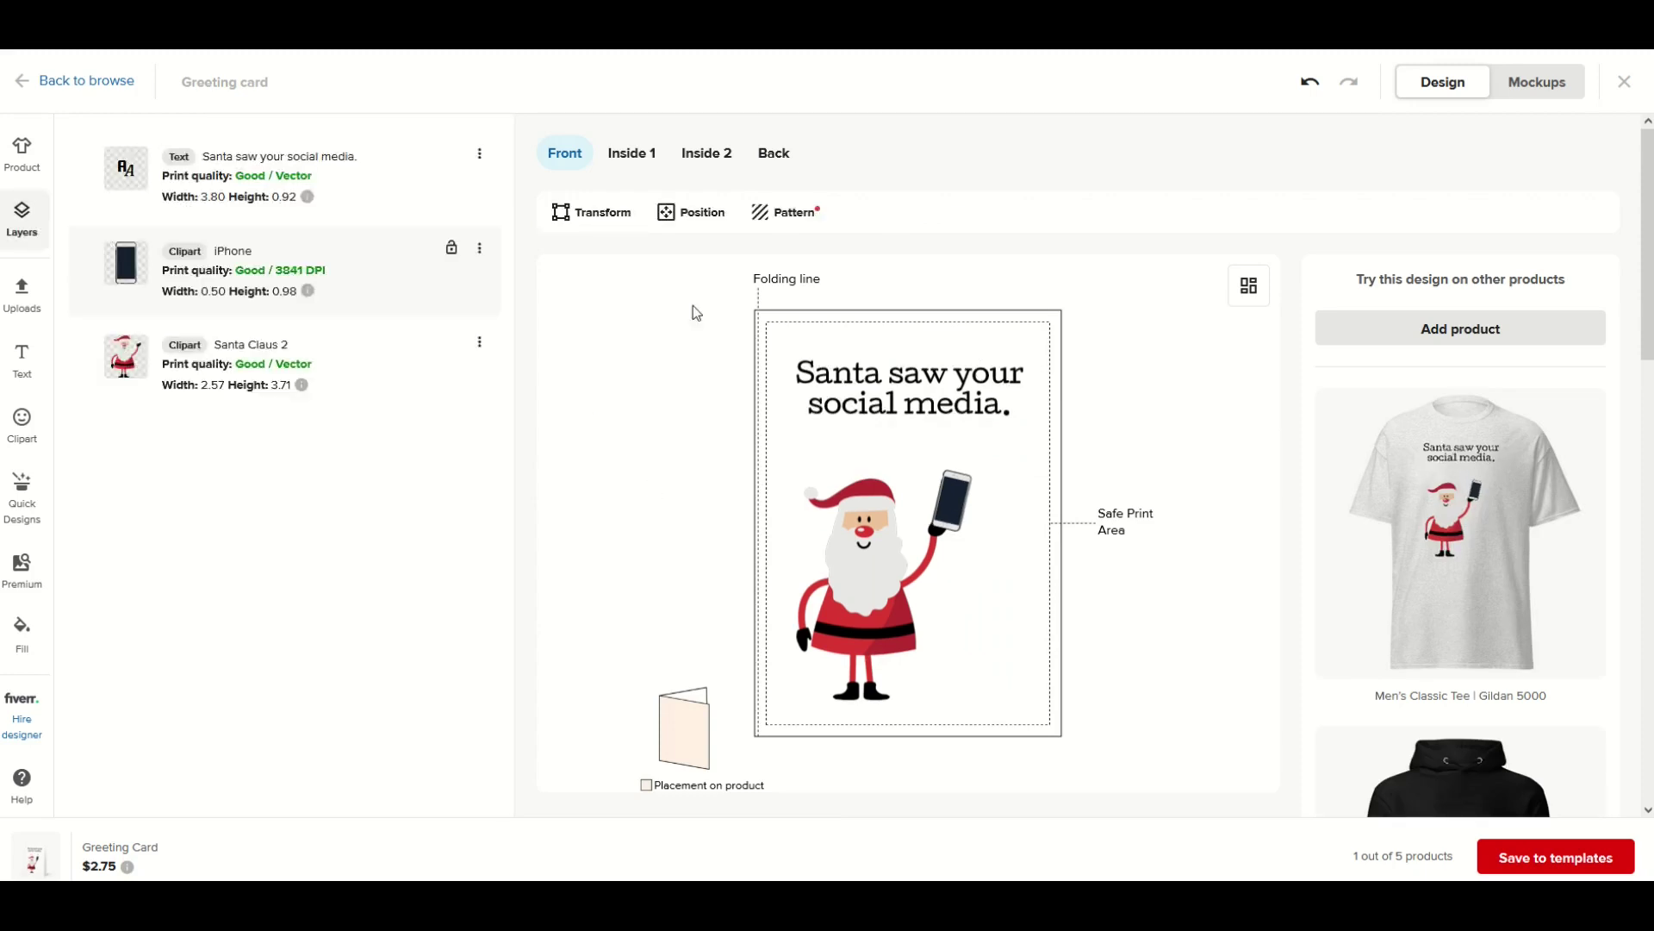
Step: On Inside 2, add 'You're getting clothes and a dictionary for Christmas.' over three centred lines
click(700, 157)
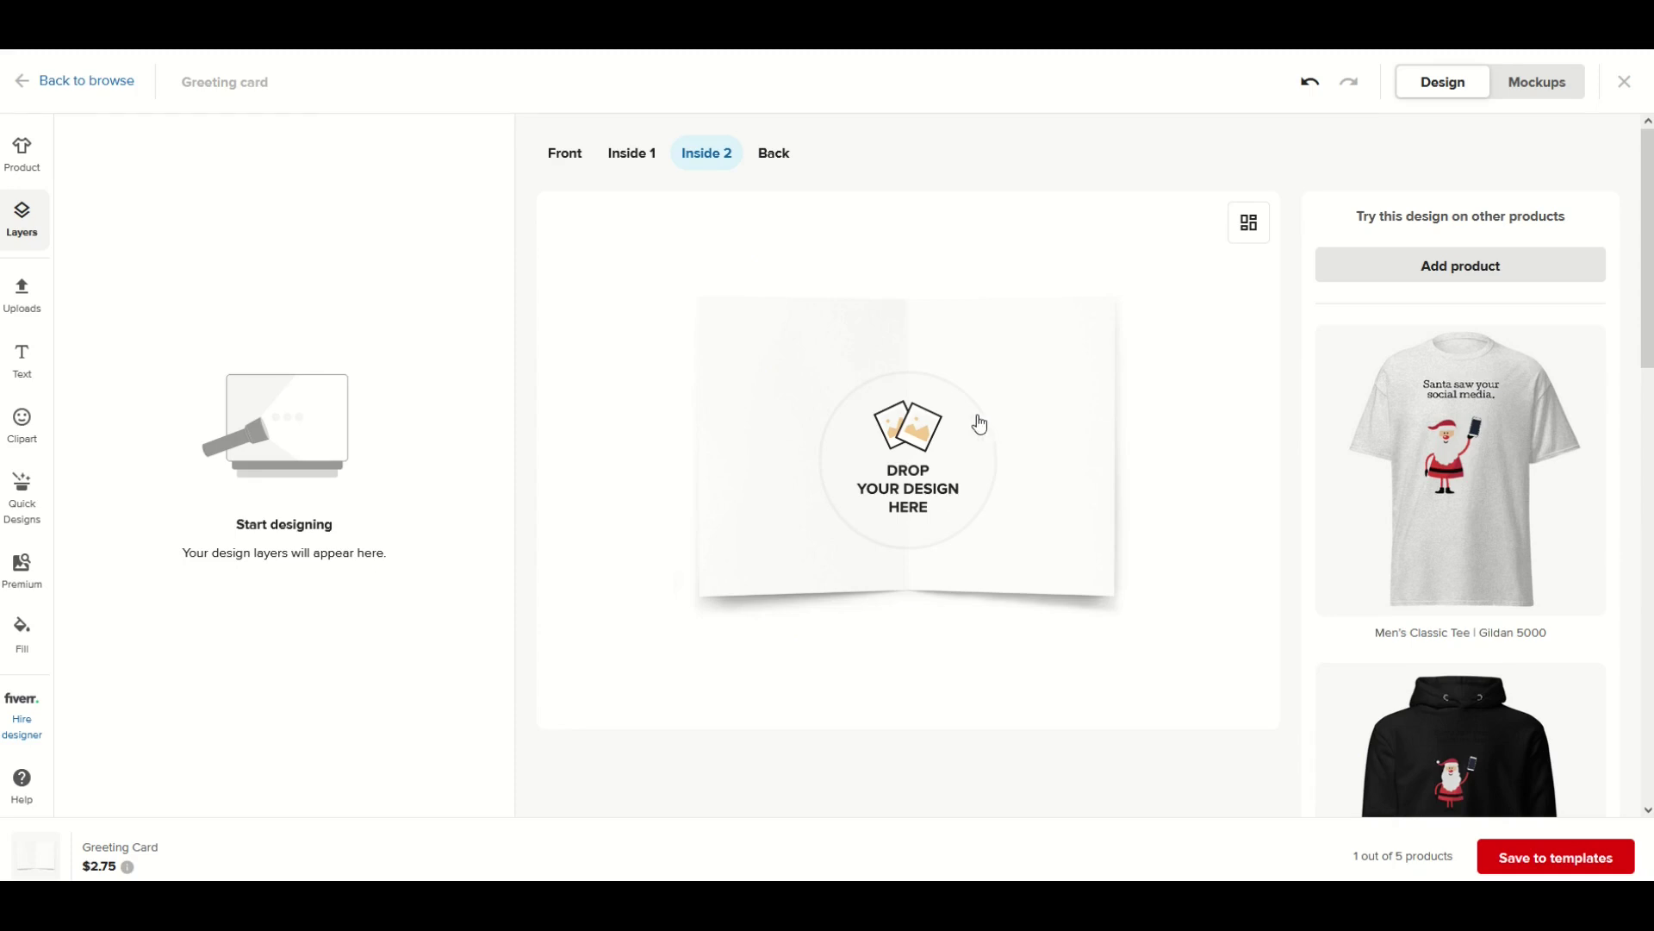
click(23, 382)
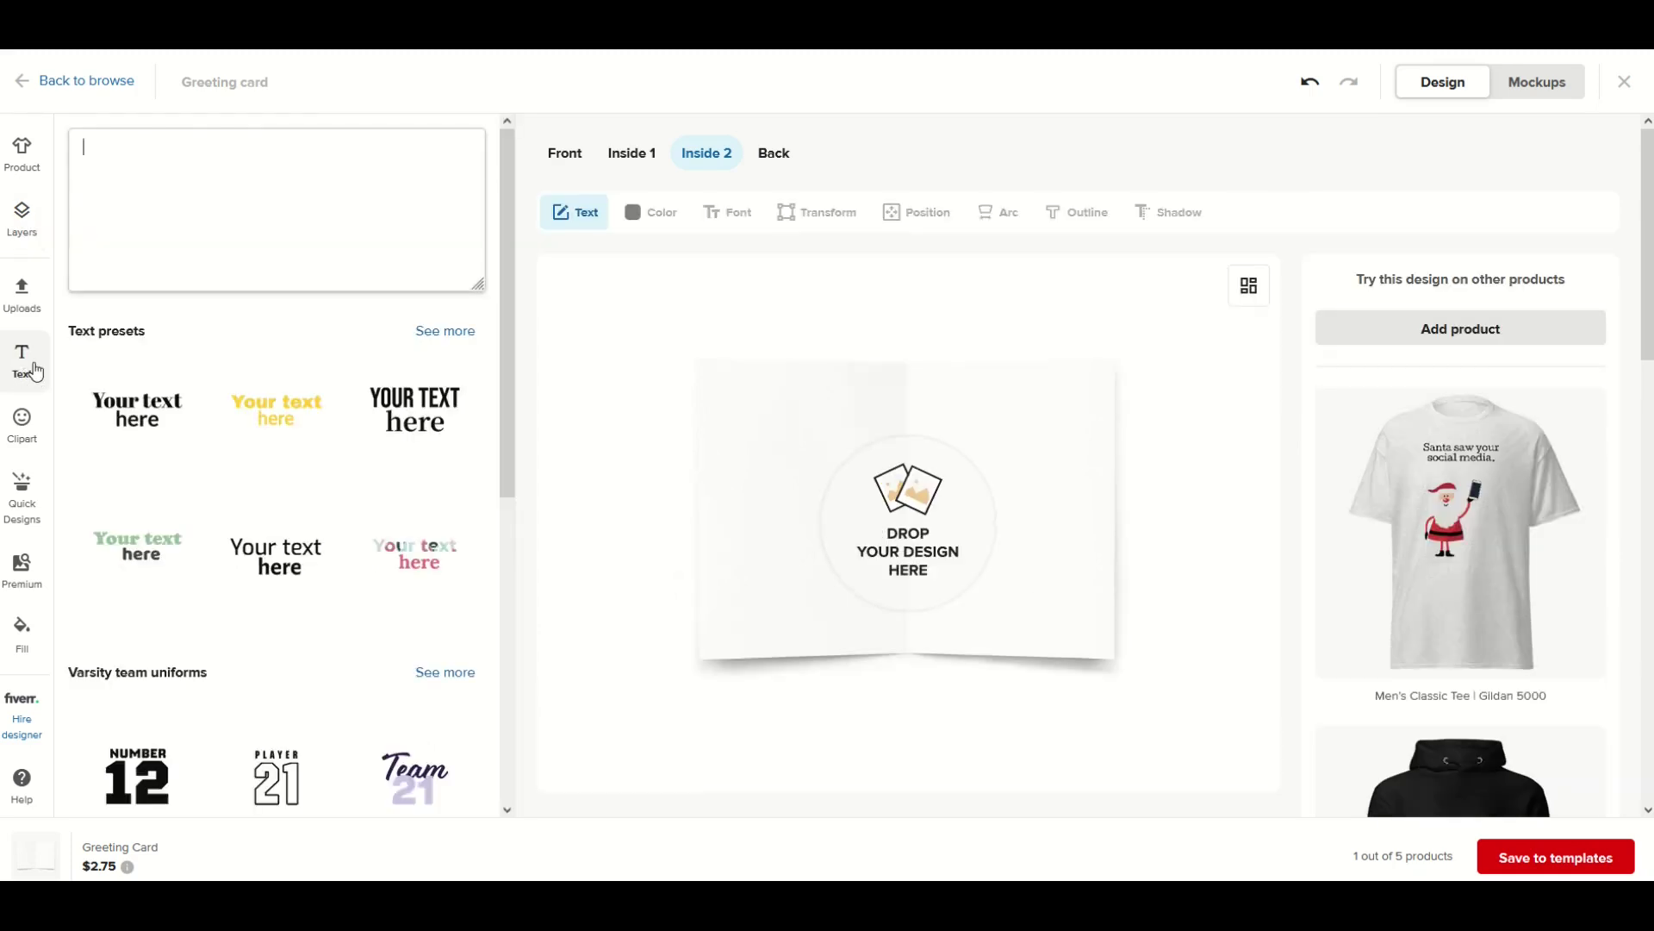
text(You'r)
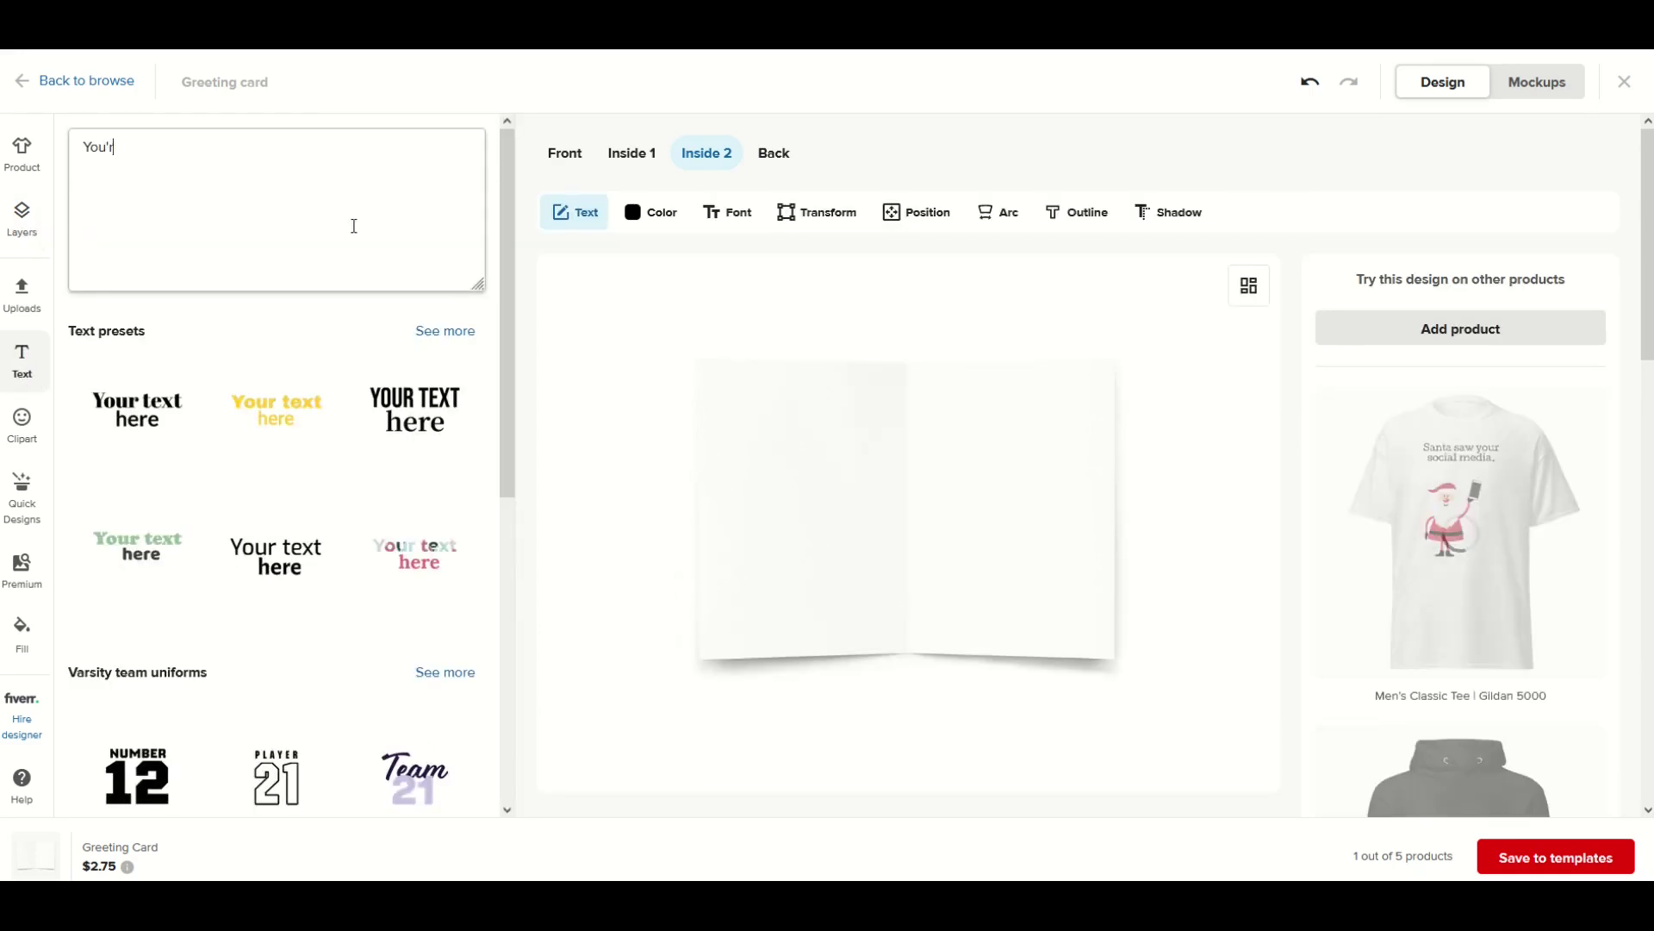
text(e getting )
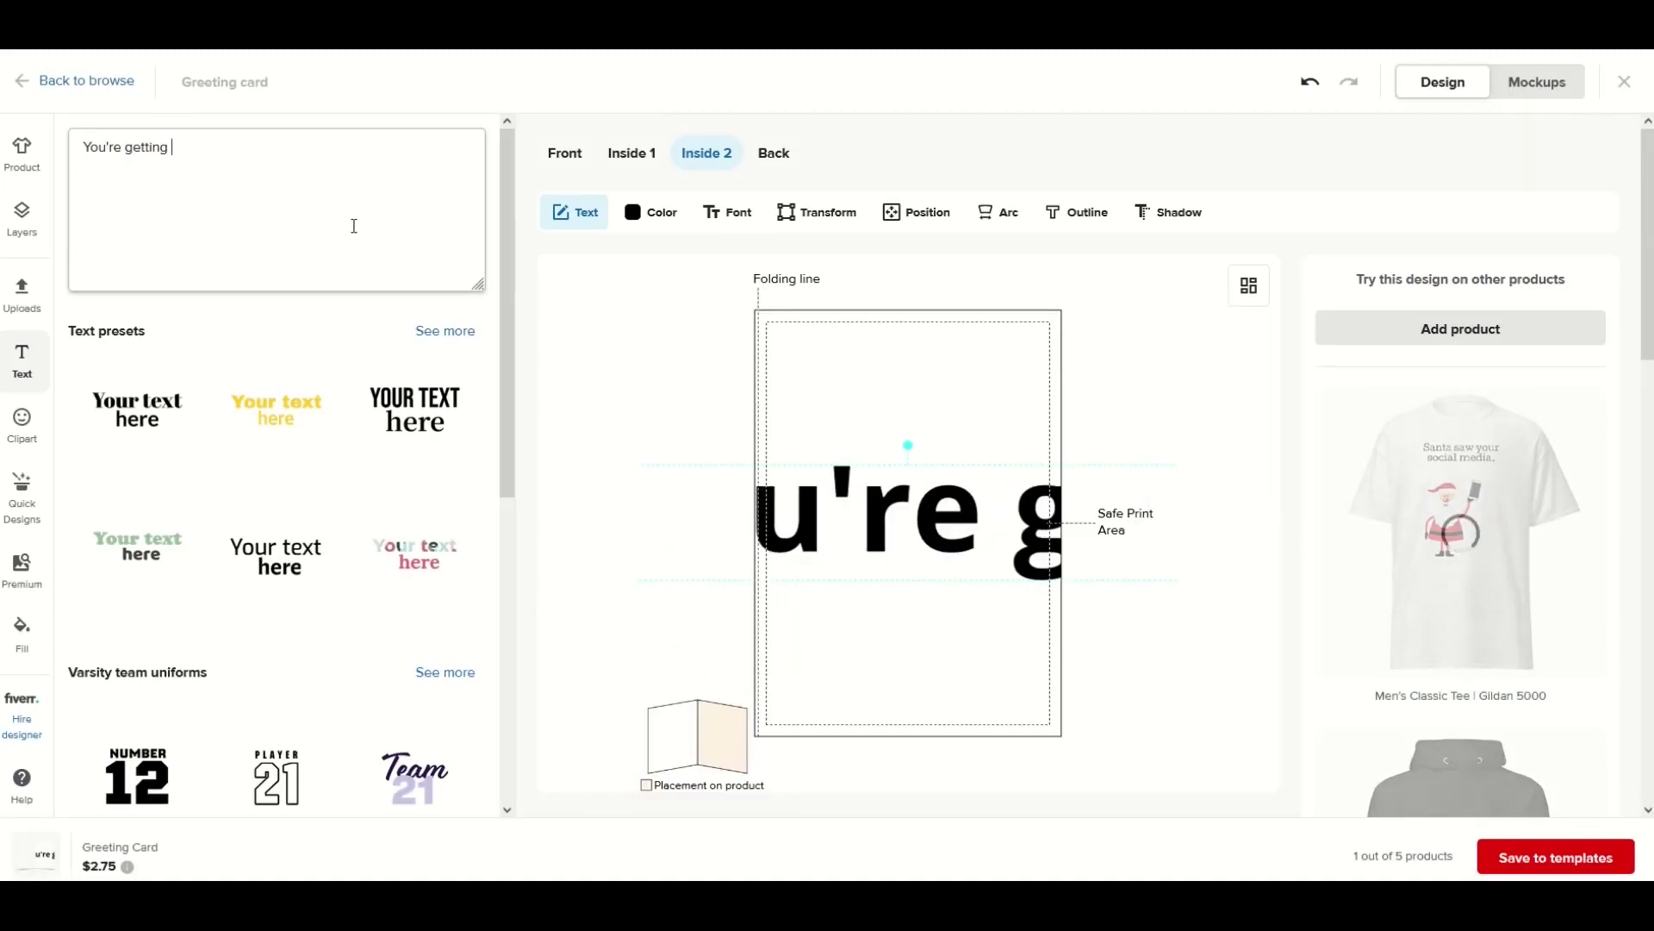
text(clothes and a di)
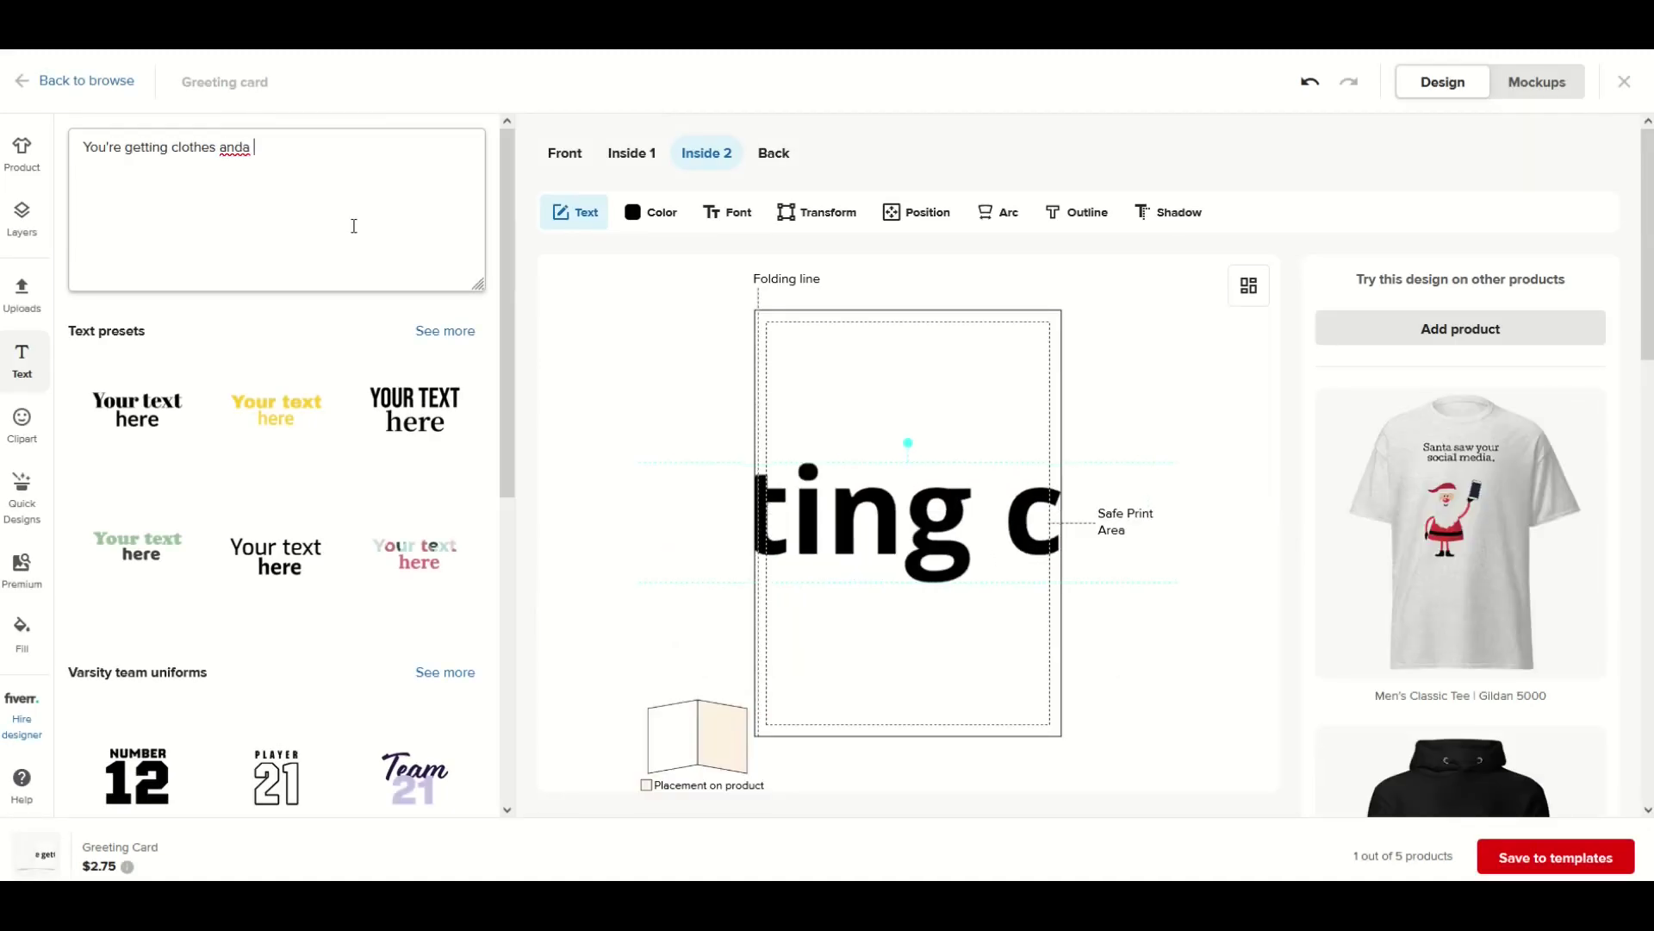
text(ctionary)
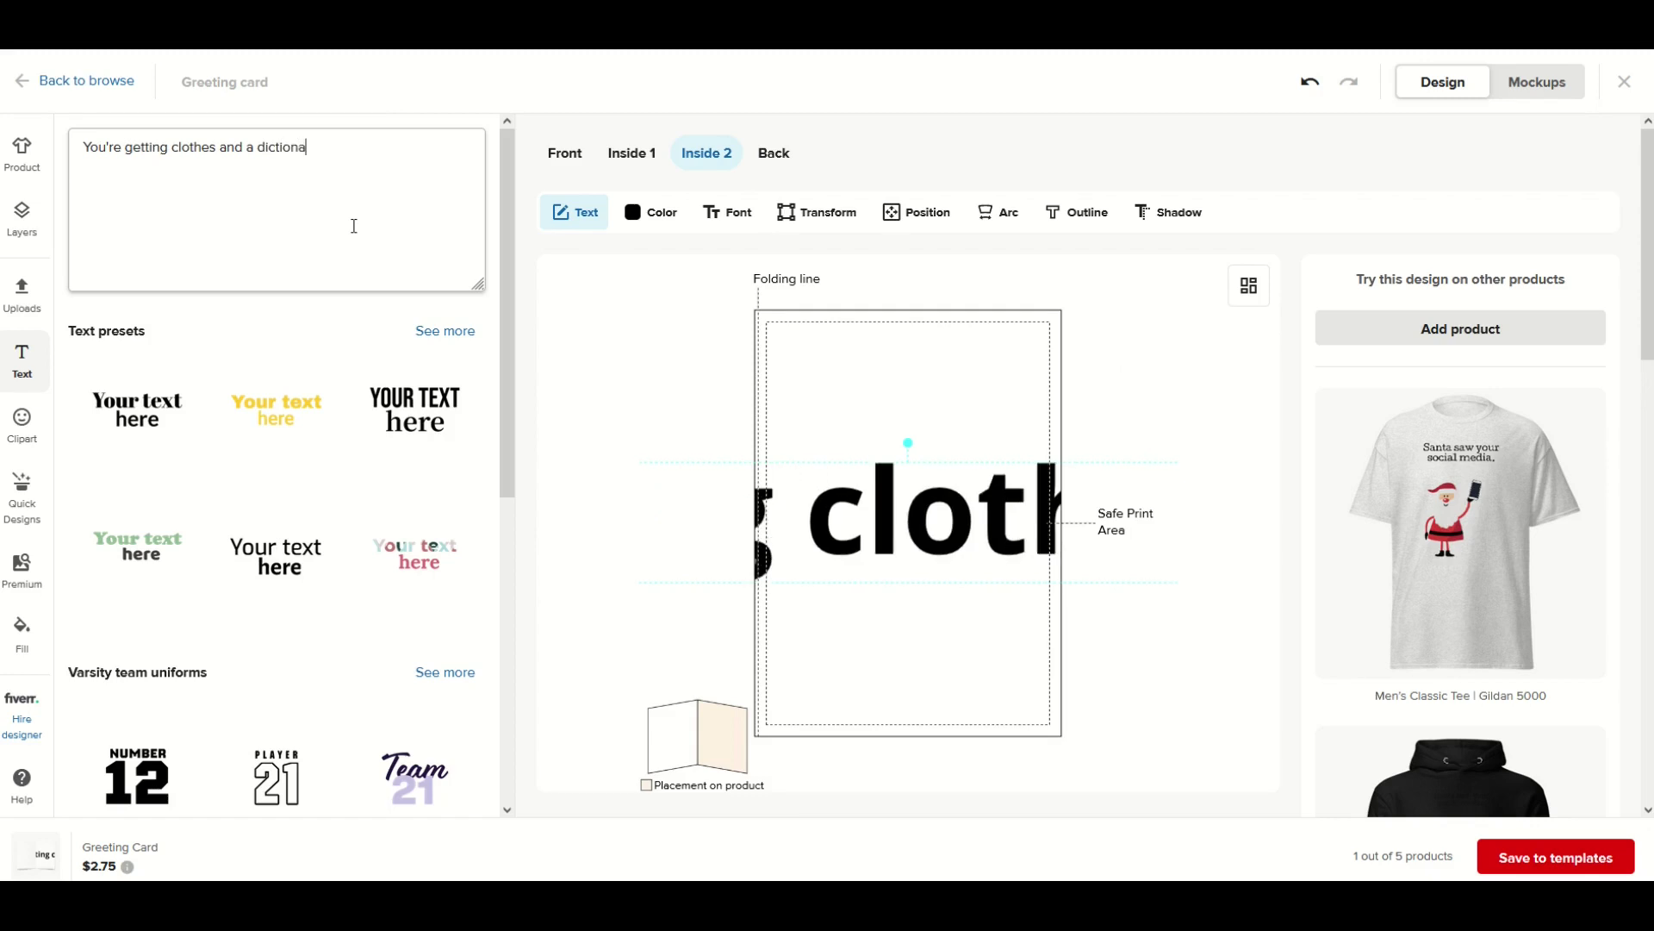
text( for Christmas.)
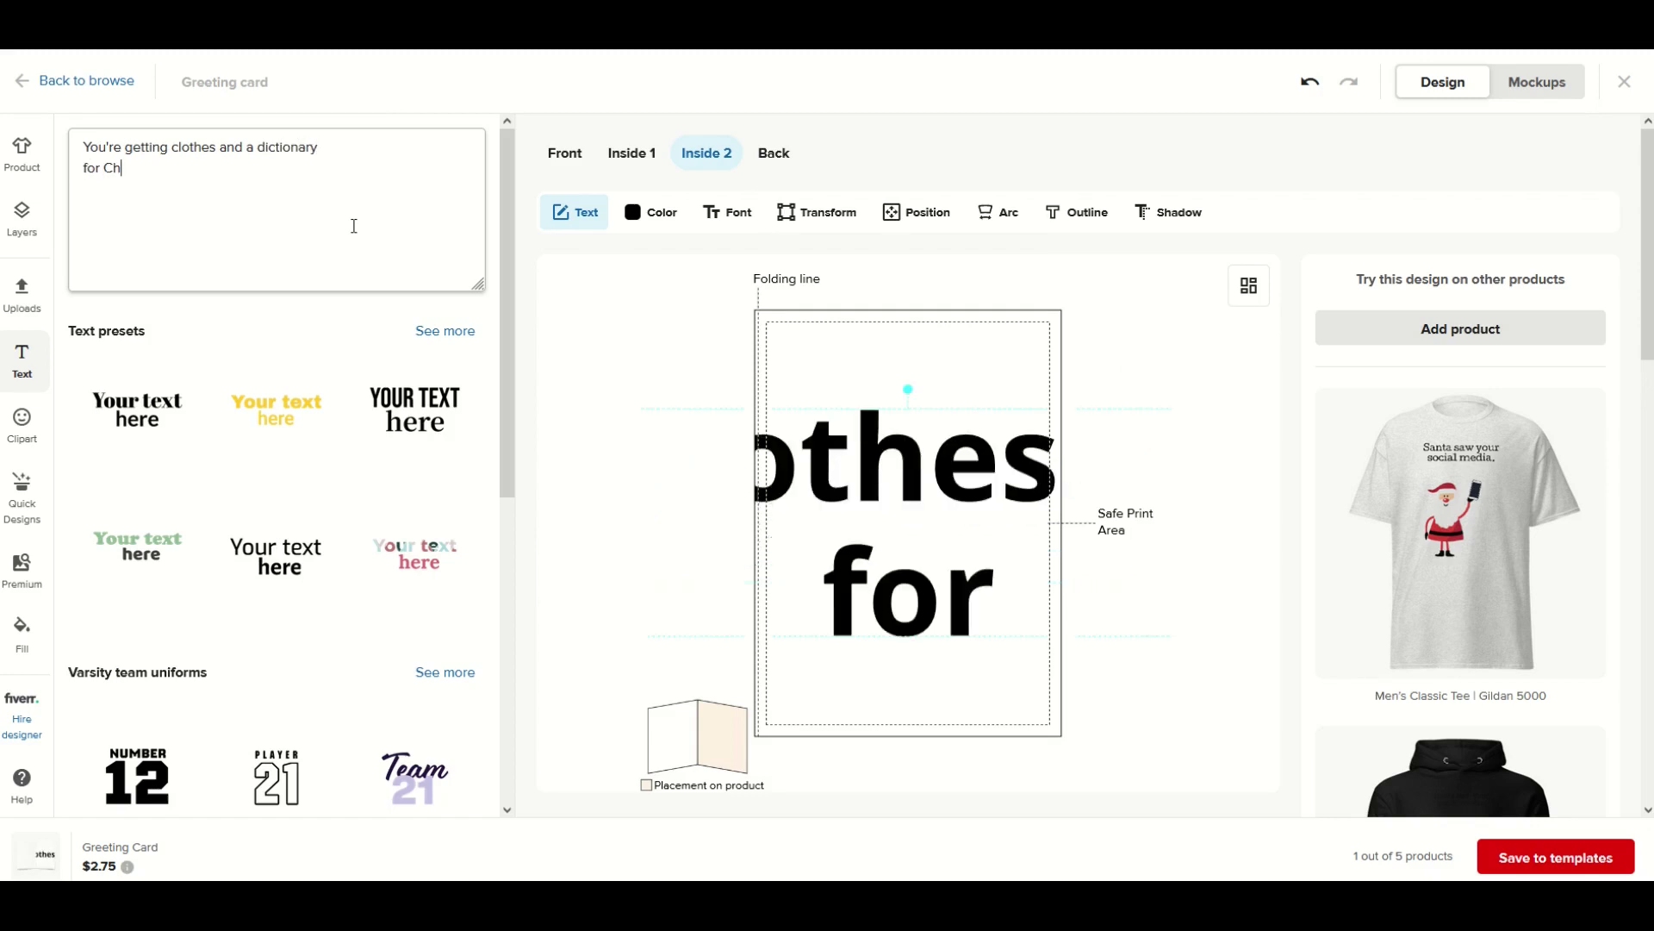
click(218, 146)
key(Return)
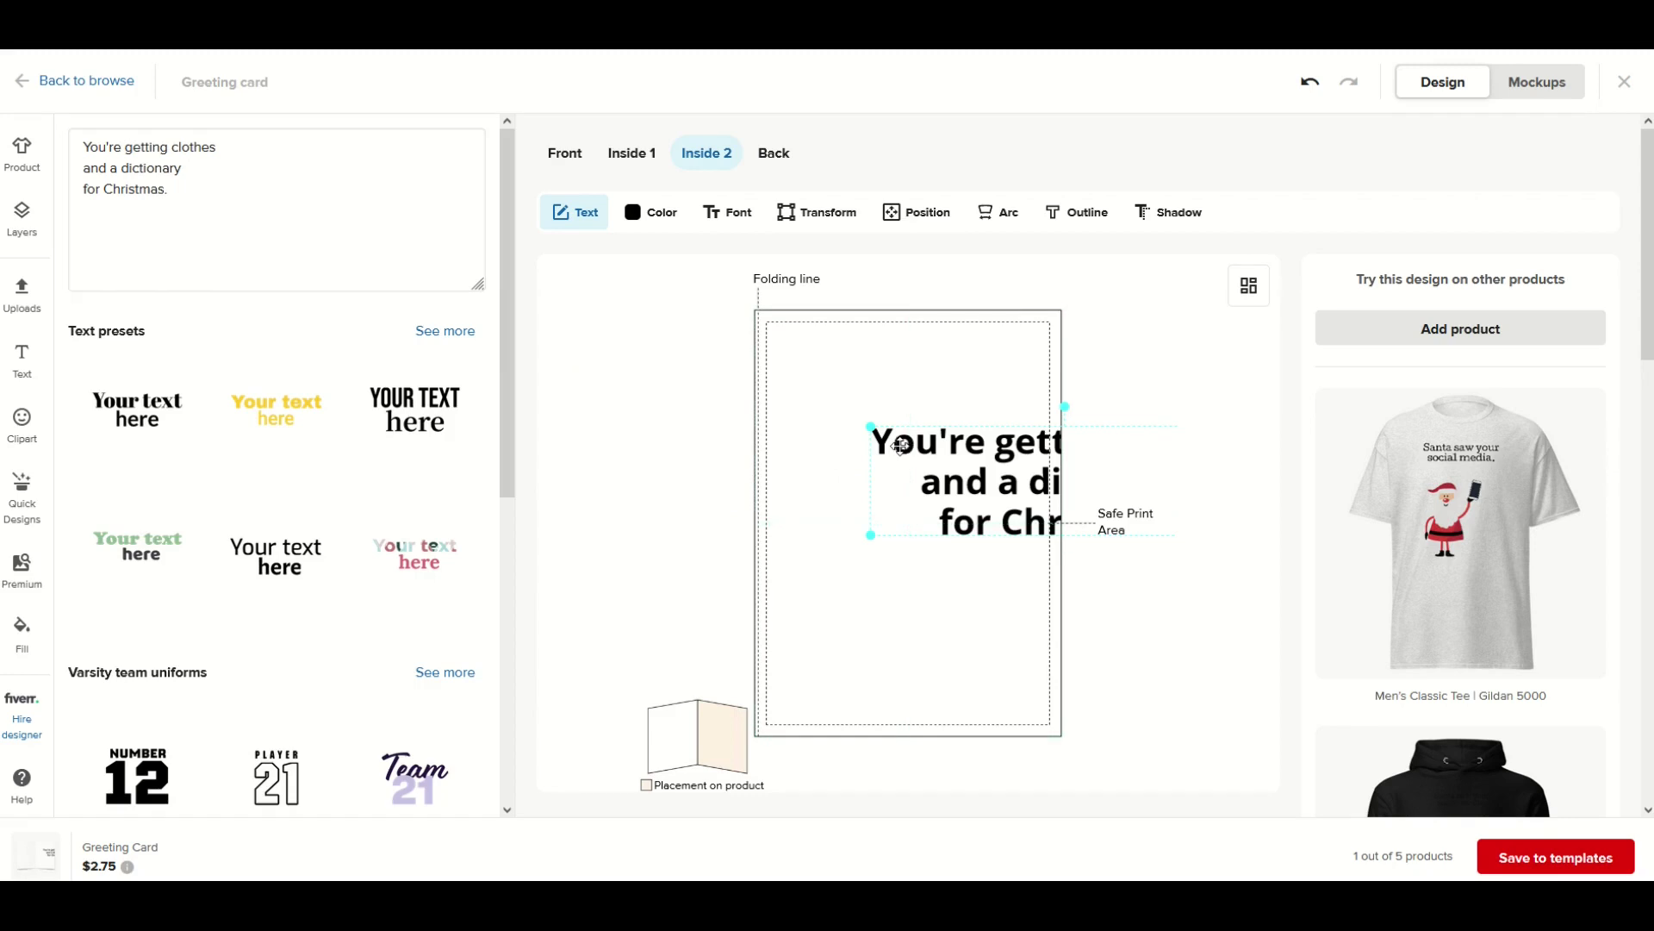
drag(900, 445, 765, 404)
drag(1122, 491, 1069, 474)
Step: Search clipart for 'santa' and add the red sleigh (3.69×1.79) below the joke
click(22, 419)
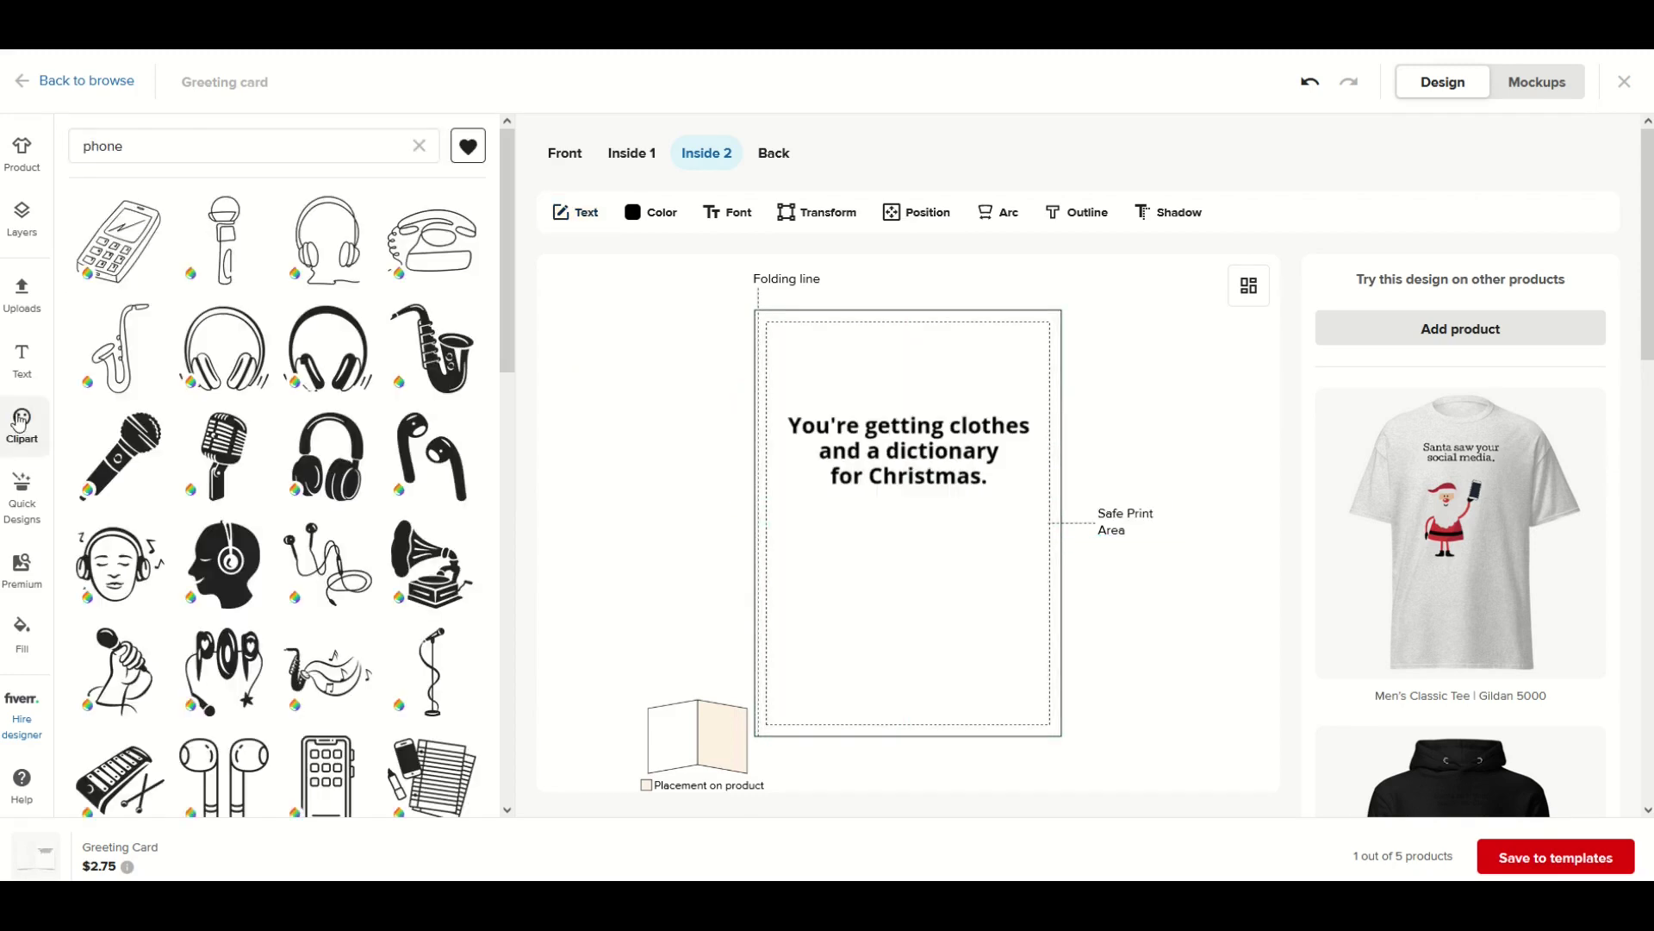
double_click(133, 145)
text(sn)
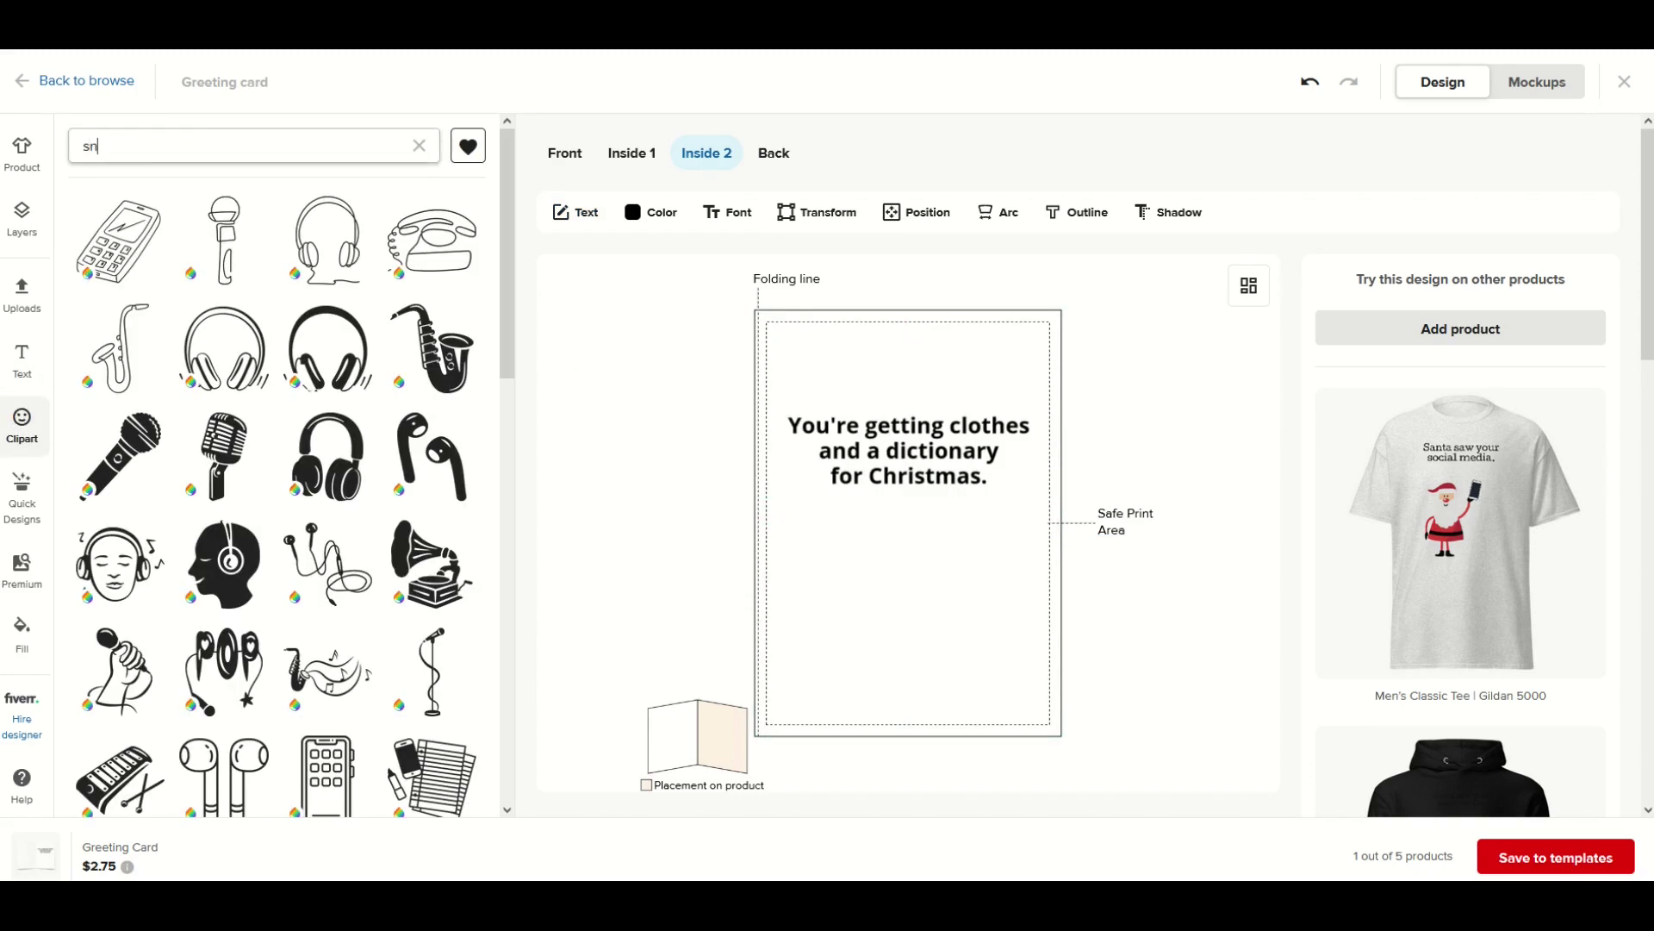
key(BackSpace)
text(anta)
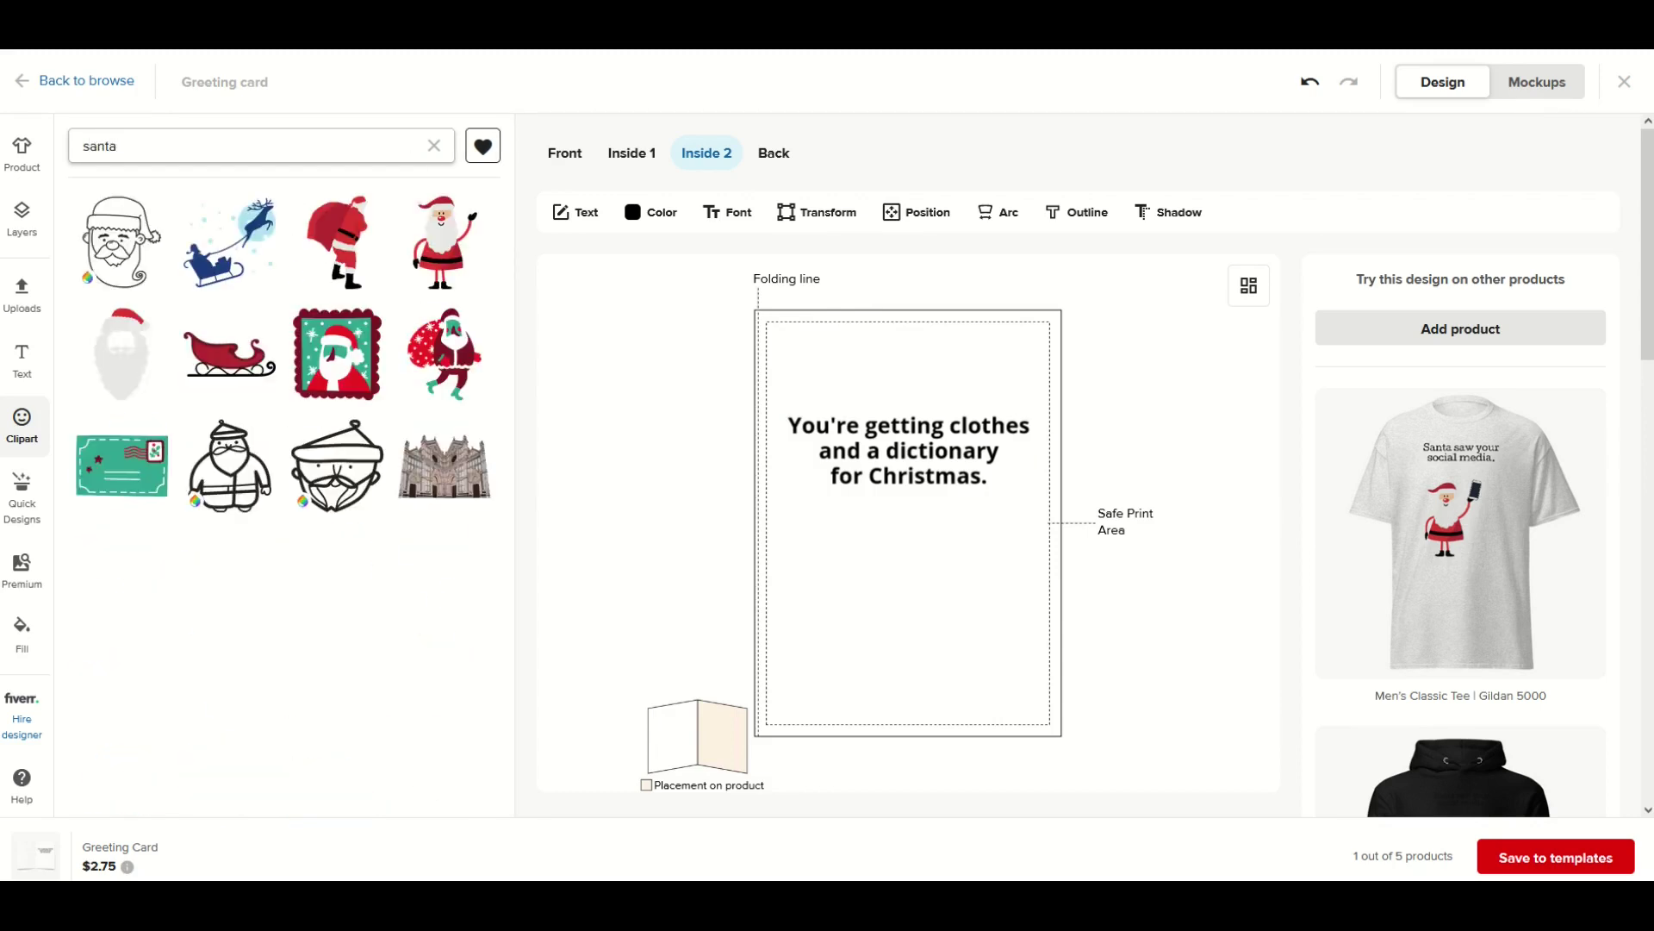
click(230, 353)
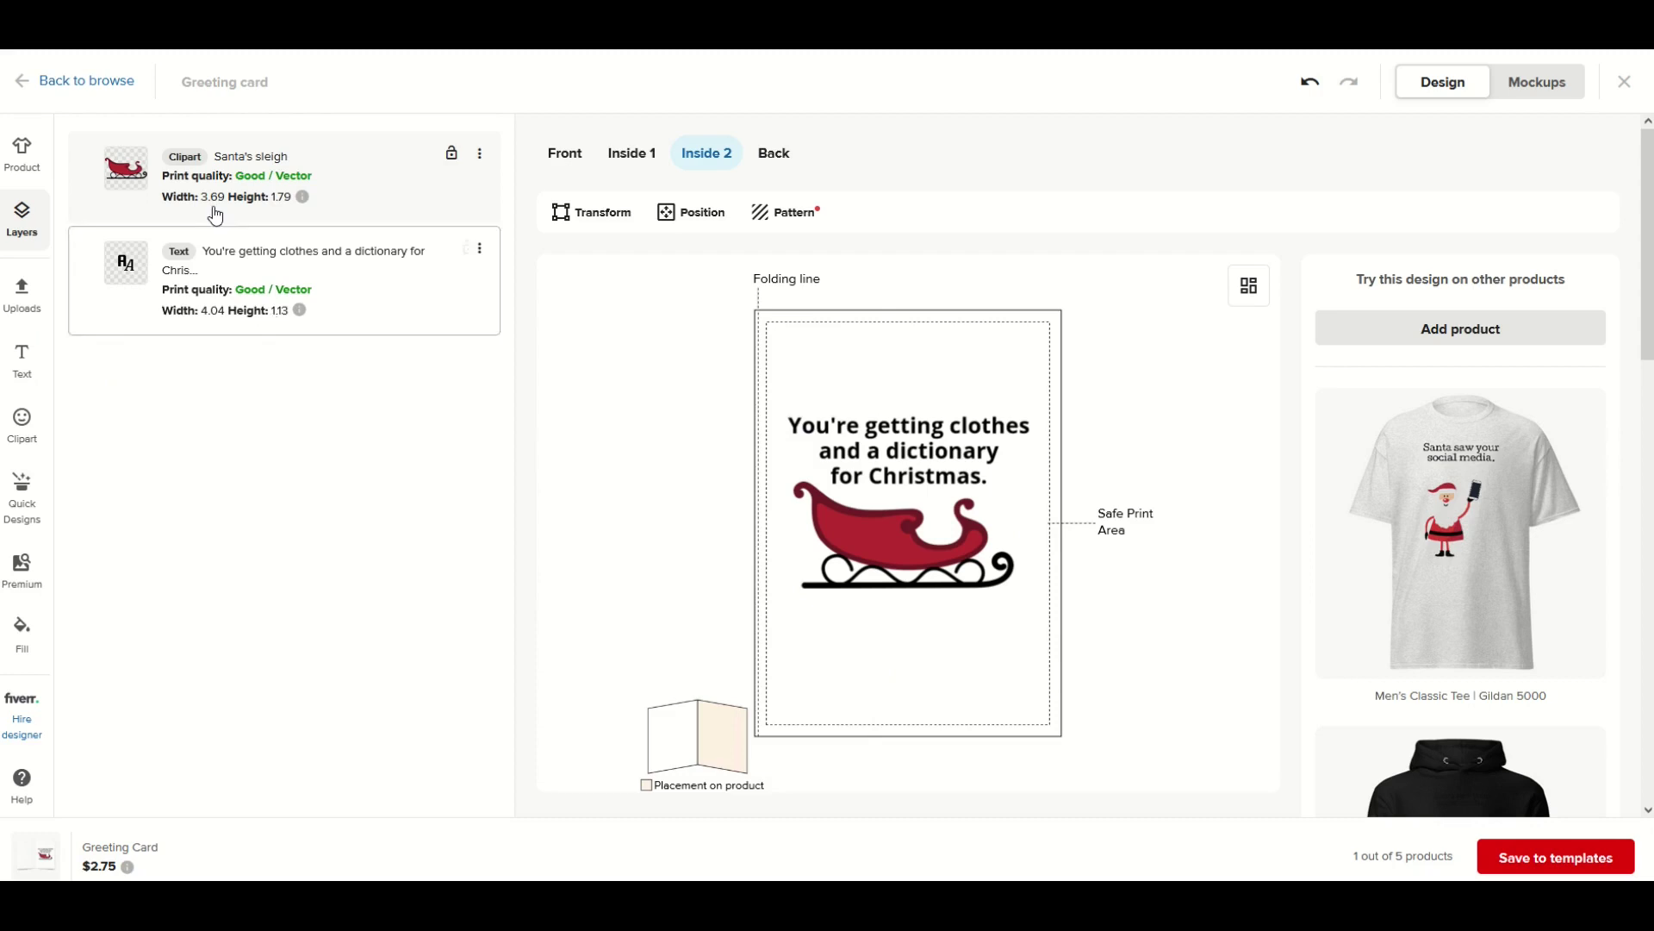
Step: Add a two-line 'MERRY' / 'CHRISTMAS' text and reduce its font size twice
click(24, 362)
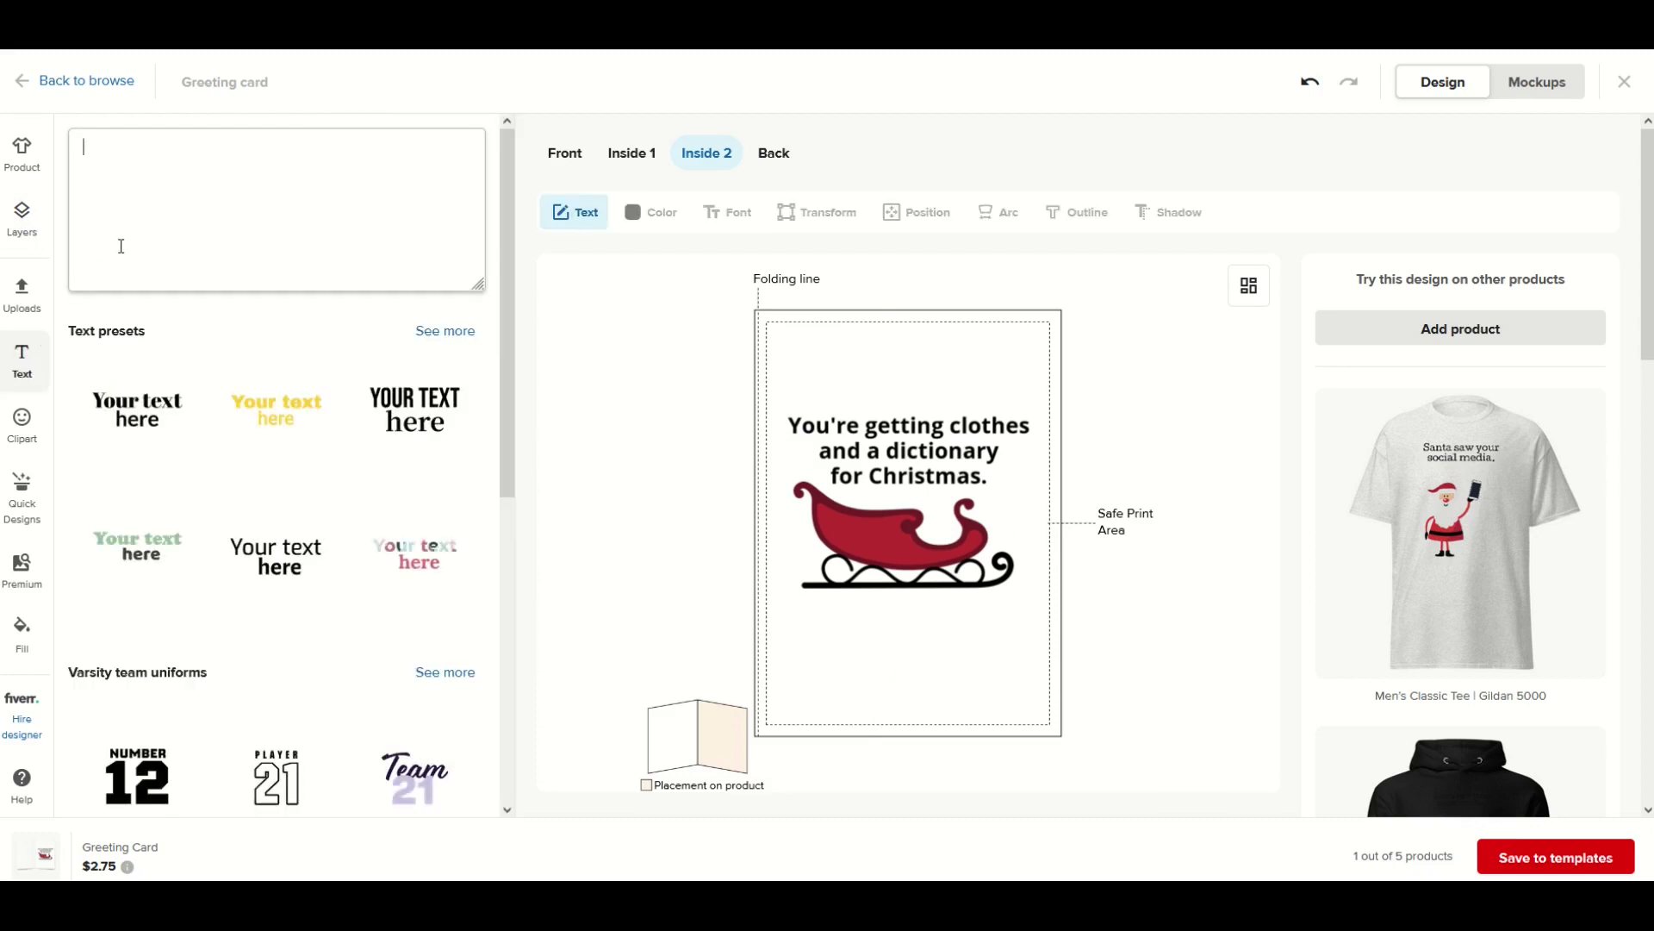
text(MERRY)
key(Return)
text(CHR)
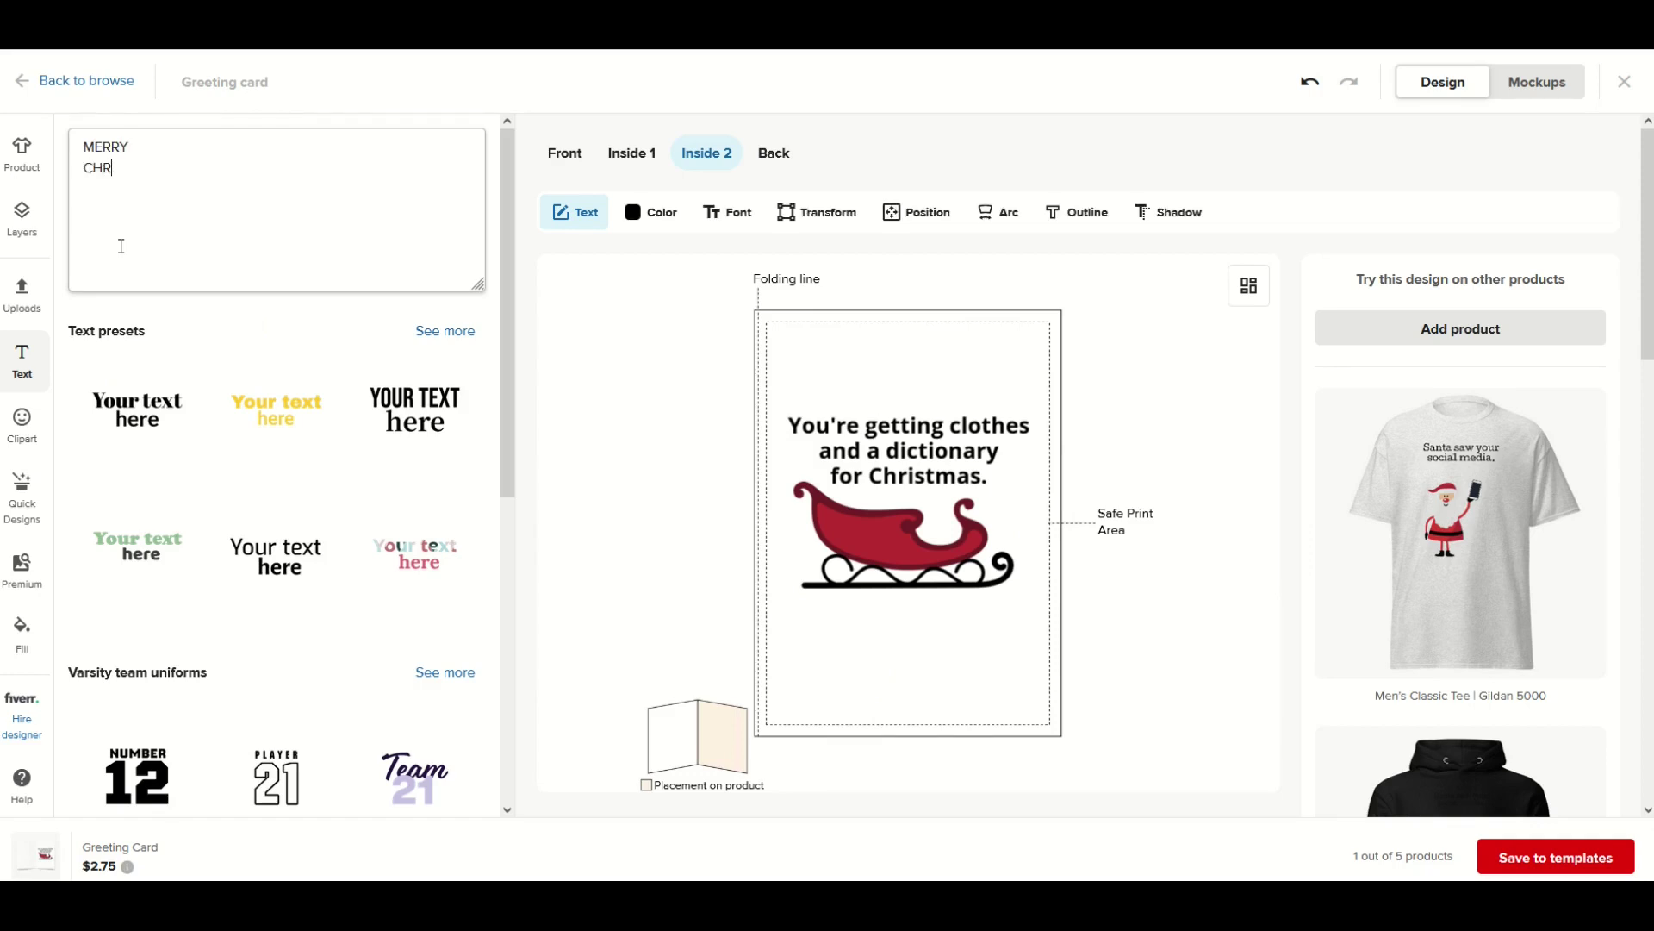
text(ISTMAS)
click(727, 212)
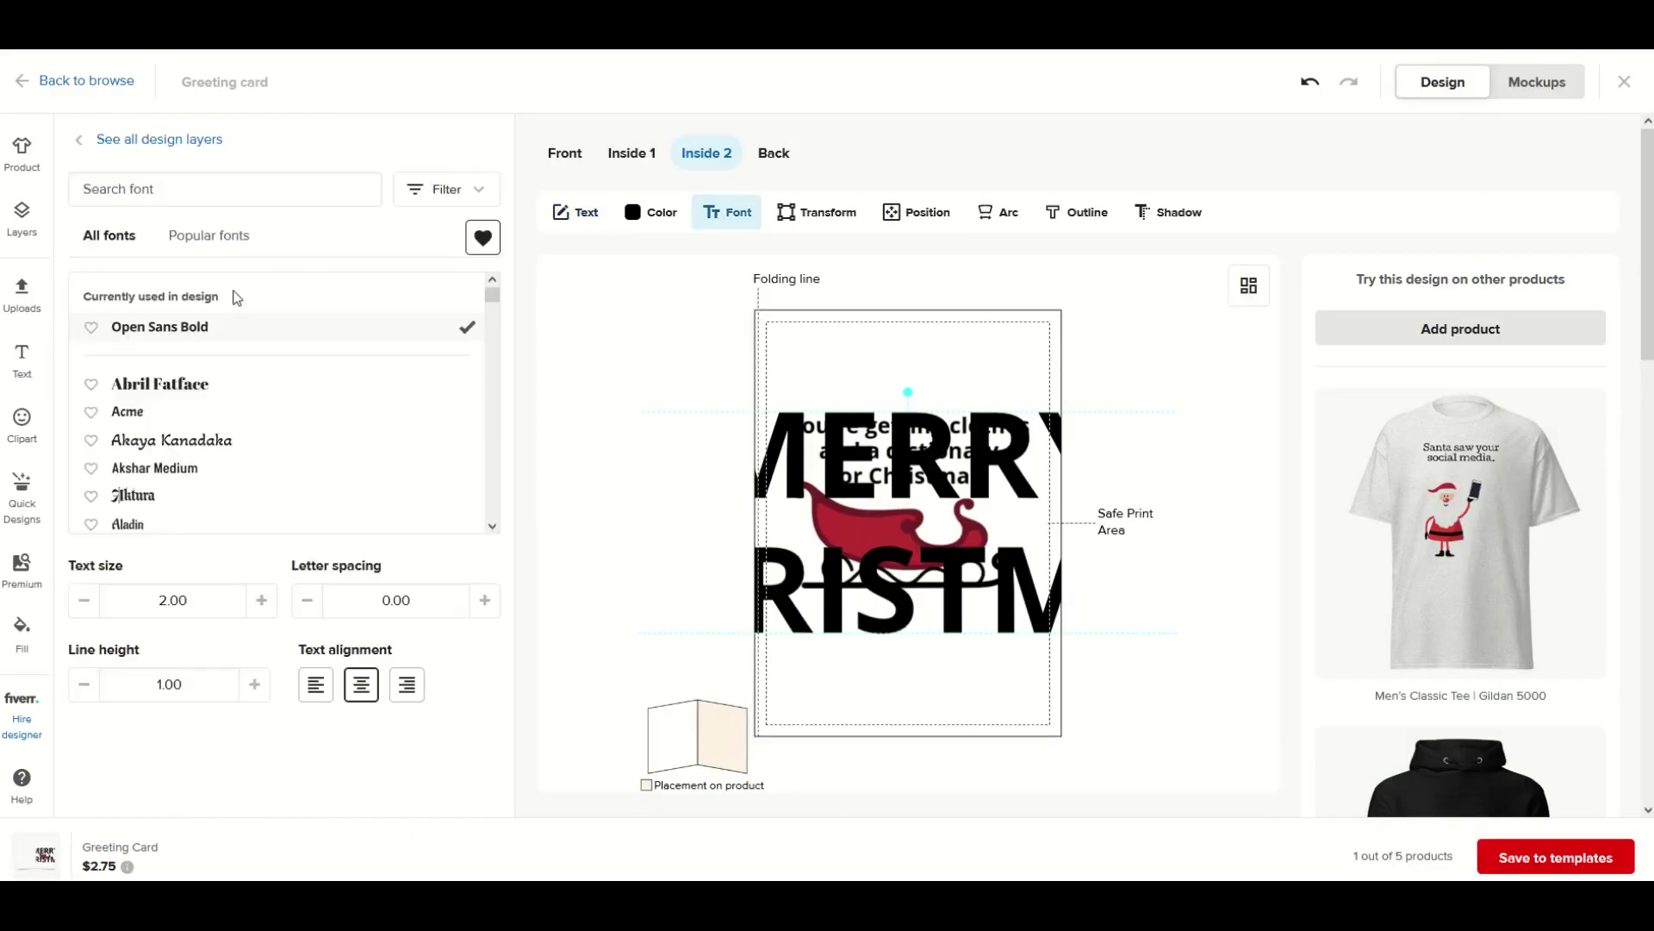
click(84, 601)
click(84, 600)
click(83, 600)
click(83, 600)
click(84, 600)
click(83, 601)
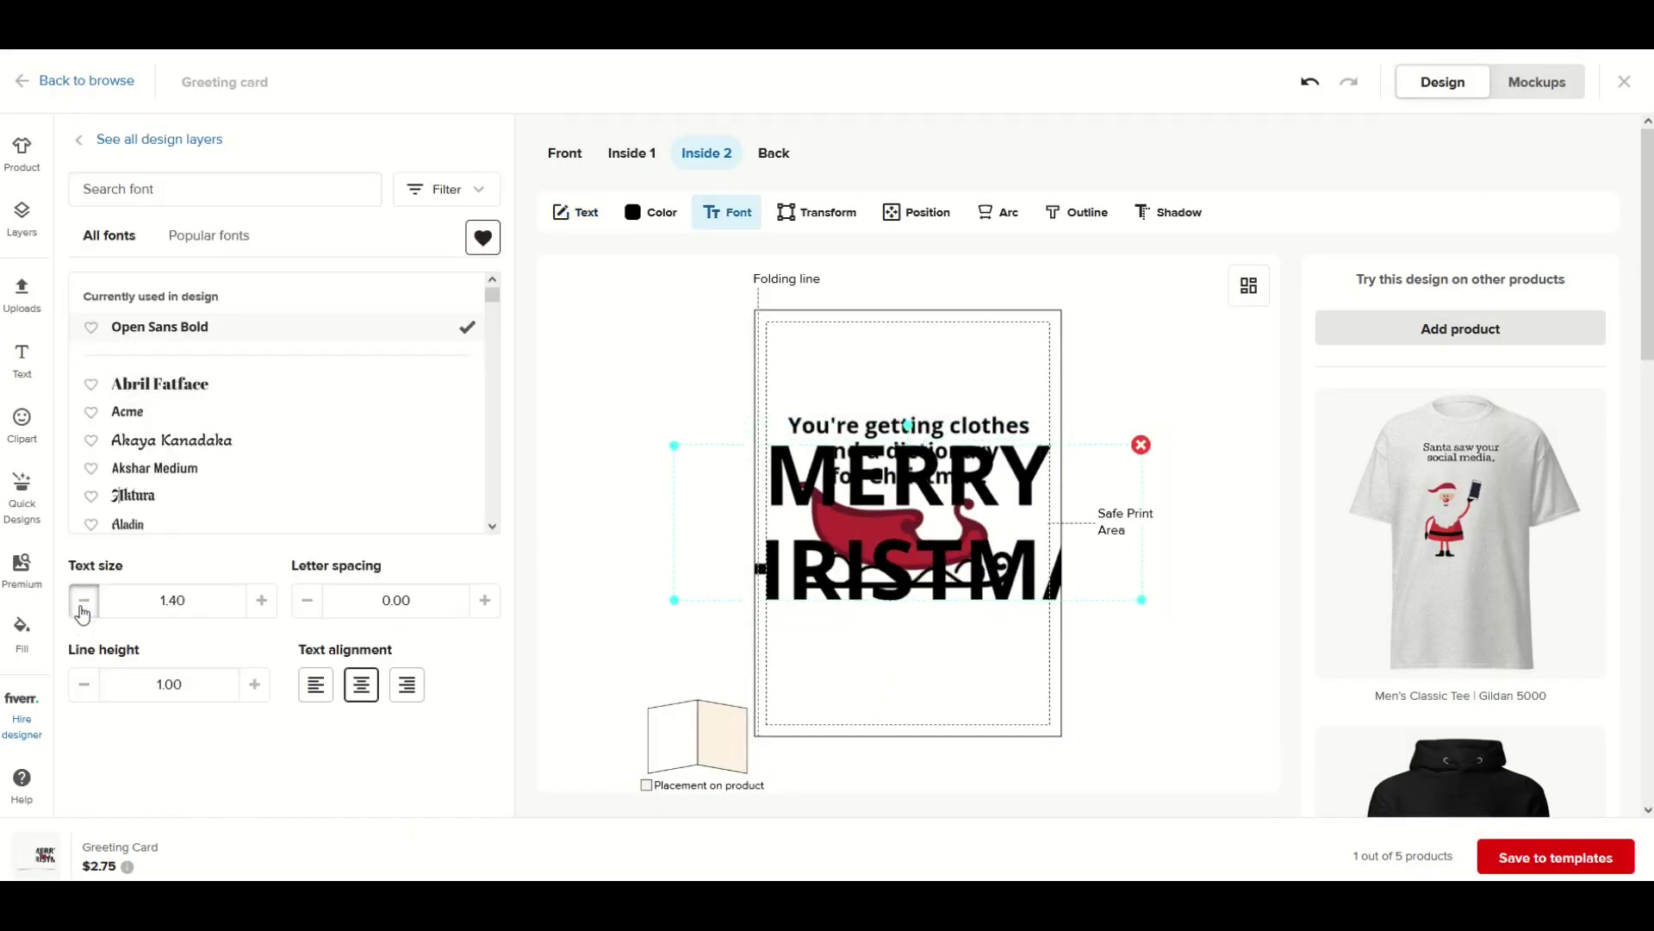
click(720, 664)
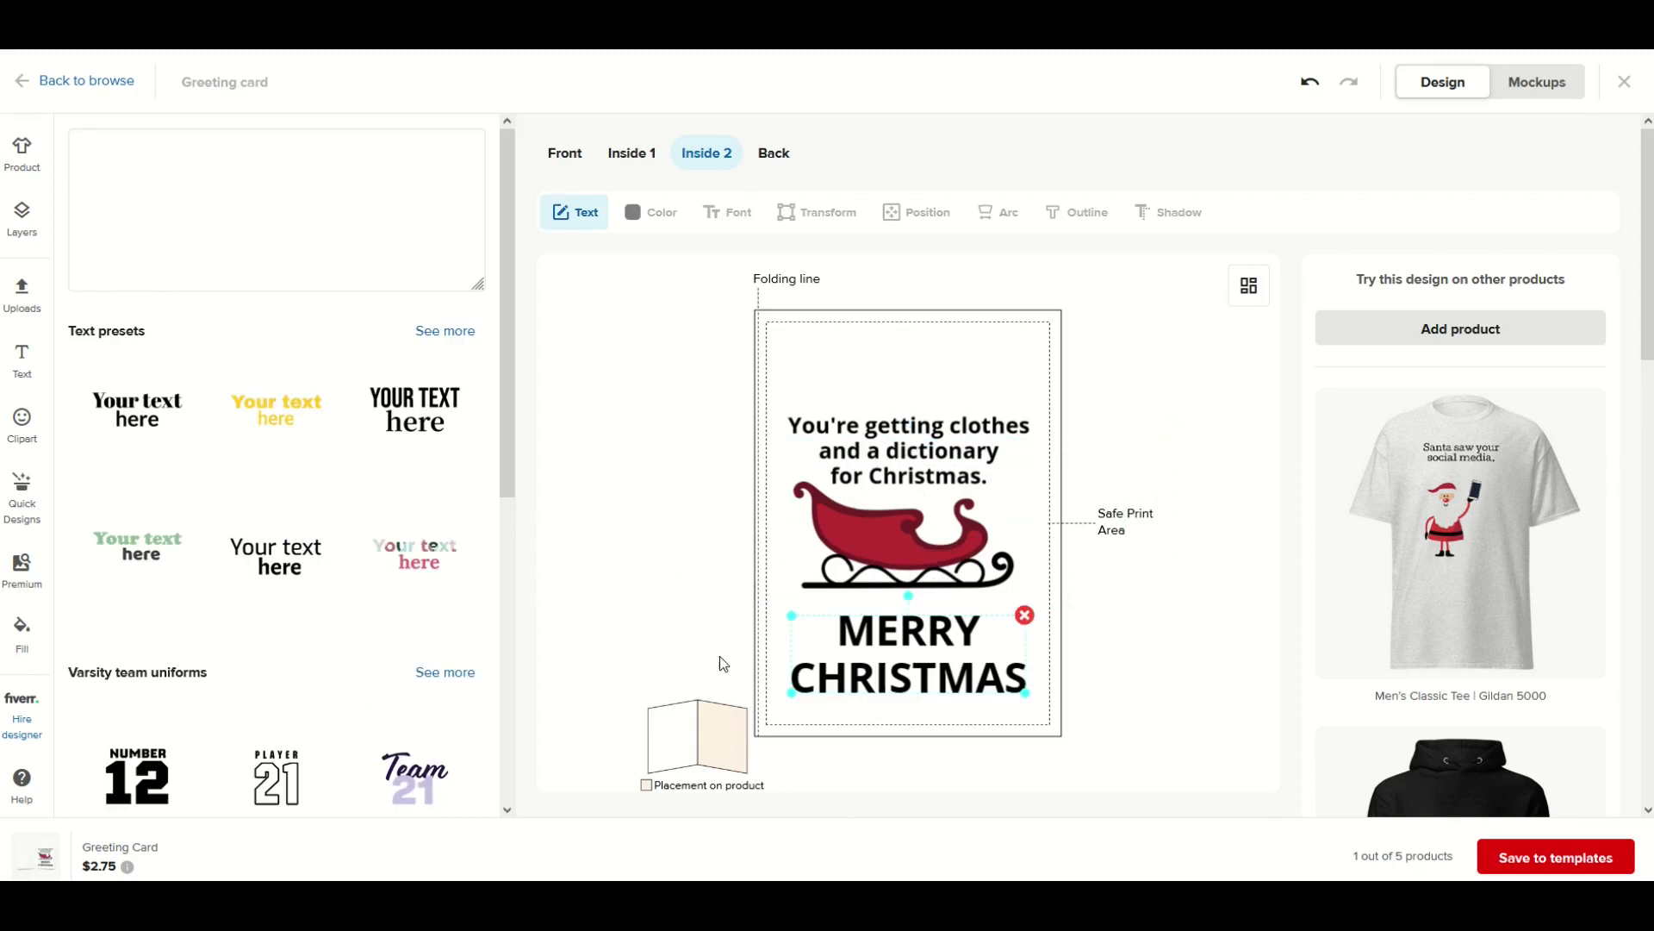
Step: Delete the MERRY CHRISTMAS layer from the Inside 2 layers list
click(883, 637)
click(26, 242)
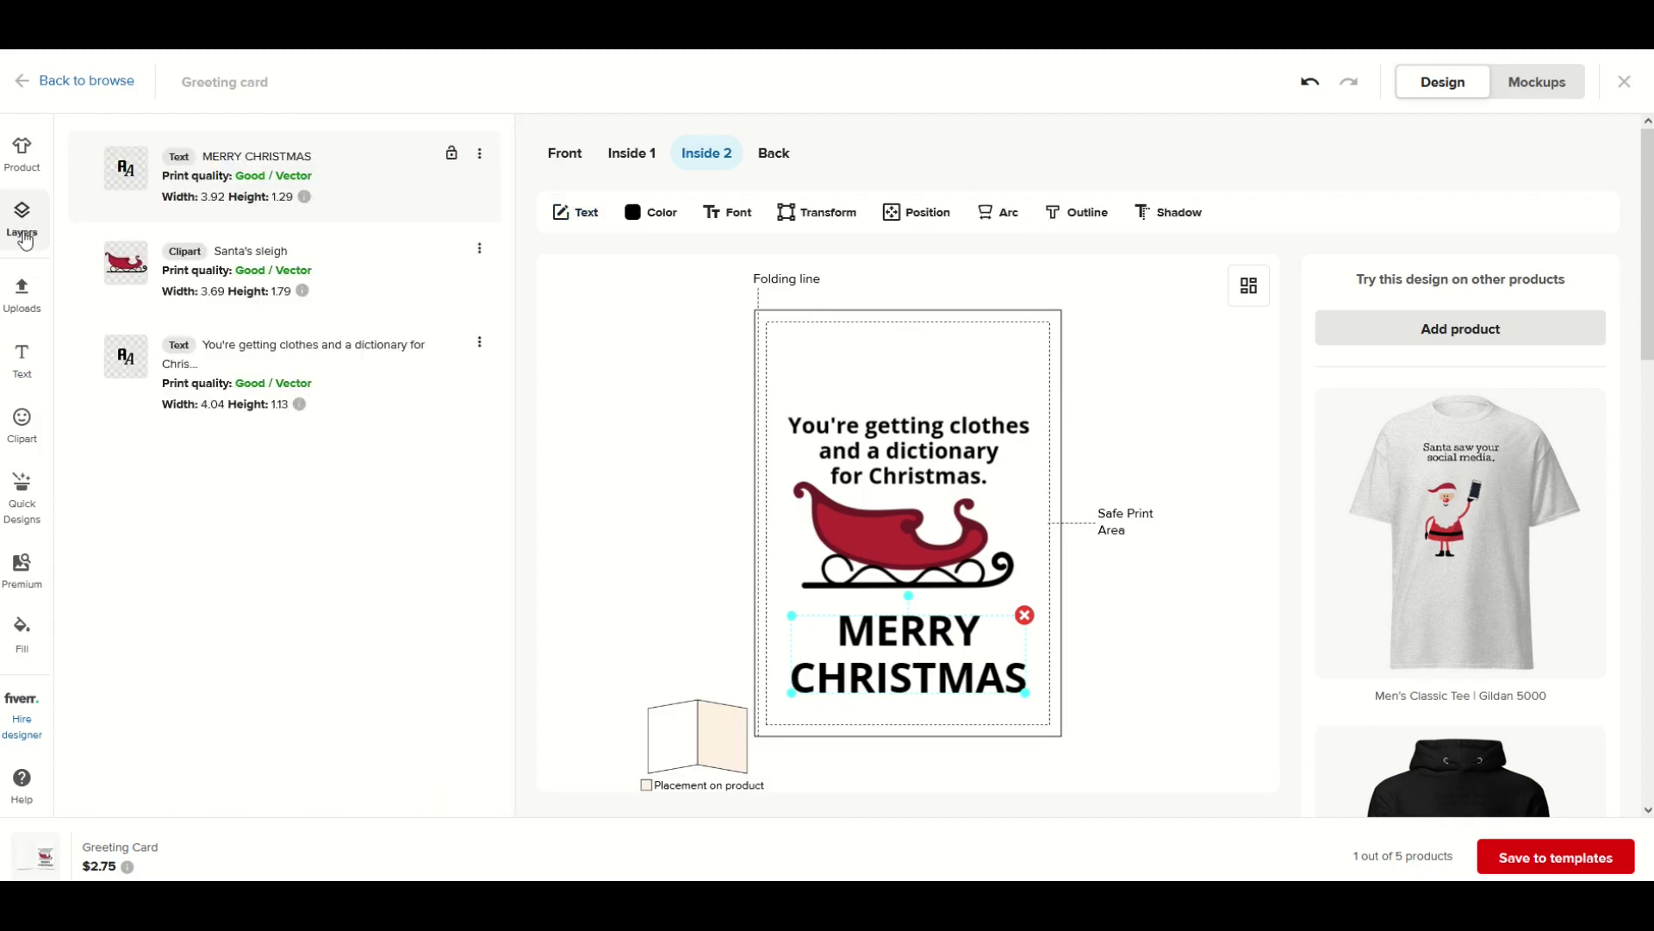
click(482, 160)
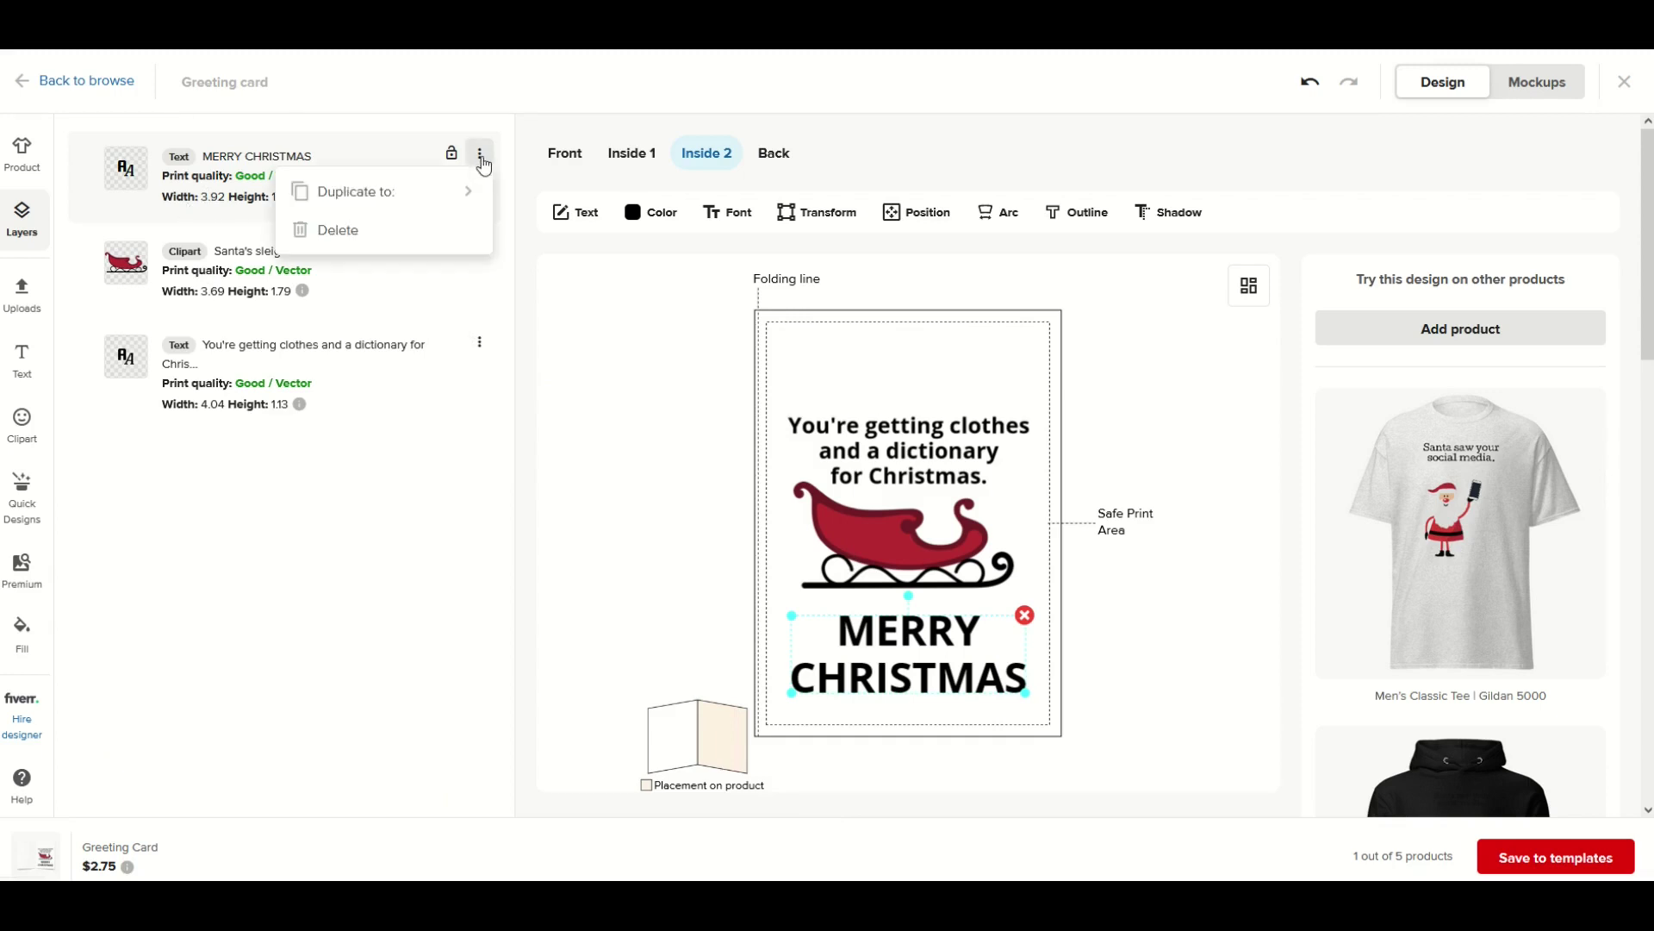
click(336, 233)
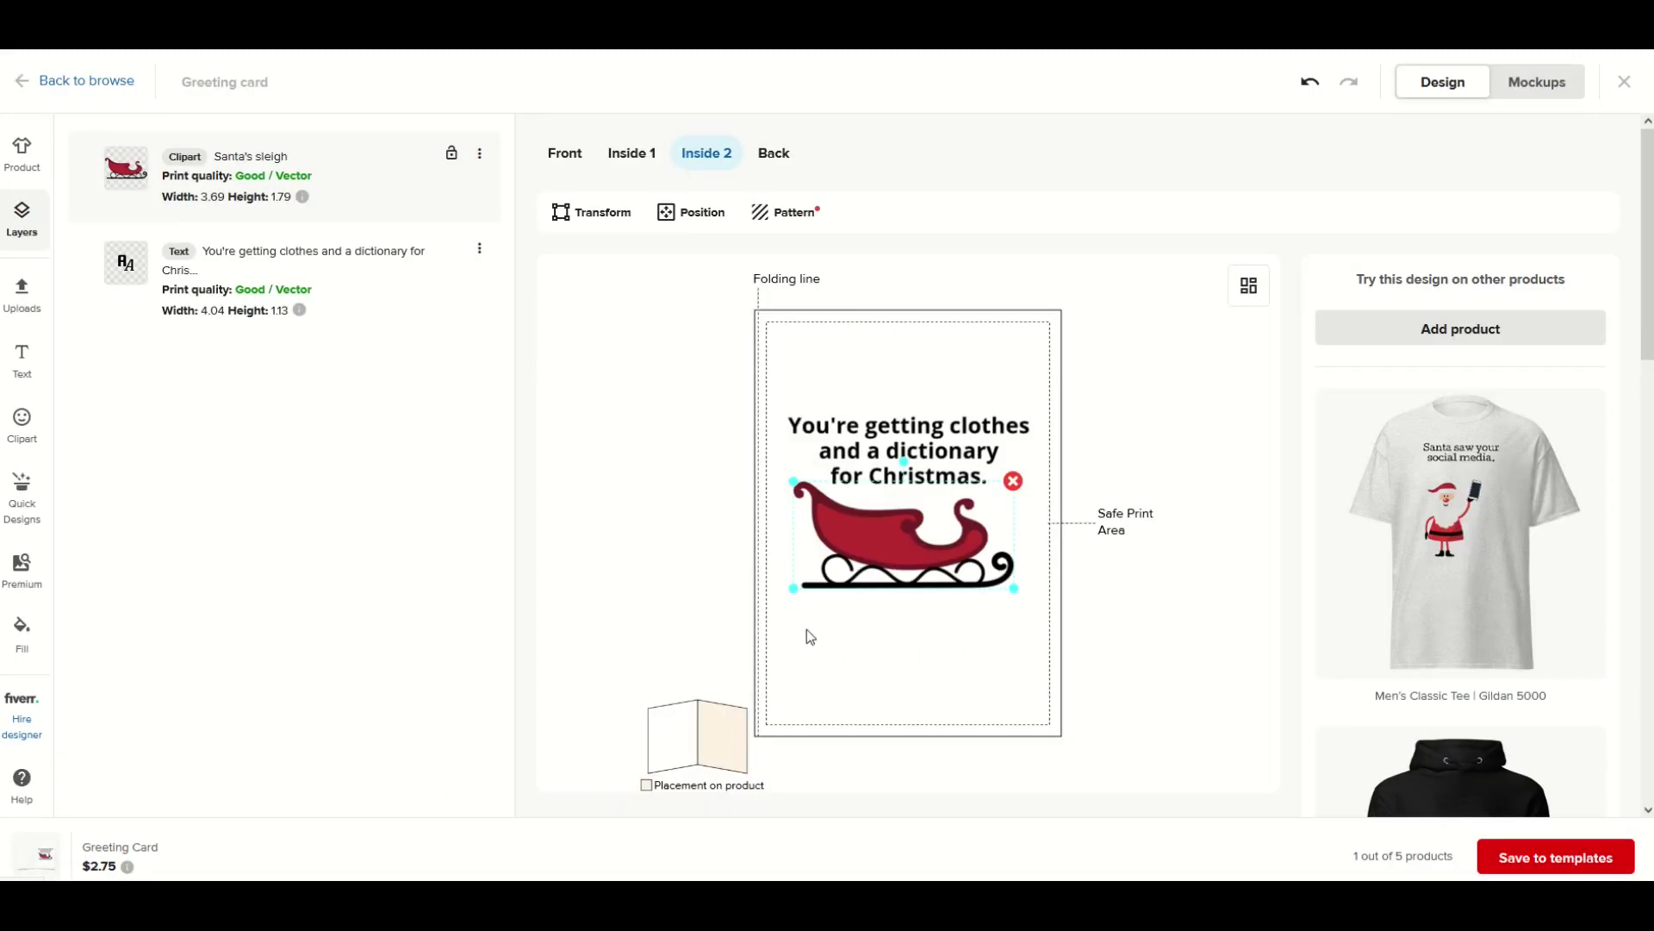
click(810, 636)
Step: Add a fresh two-line 'MERRY' / 'CHRISTMAS' text under the sleigh, then show the card's back
click(23, 360)
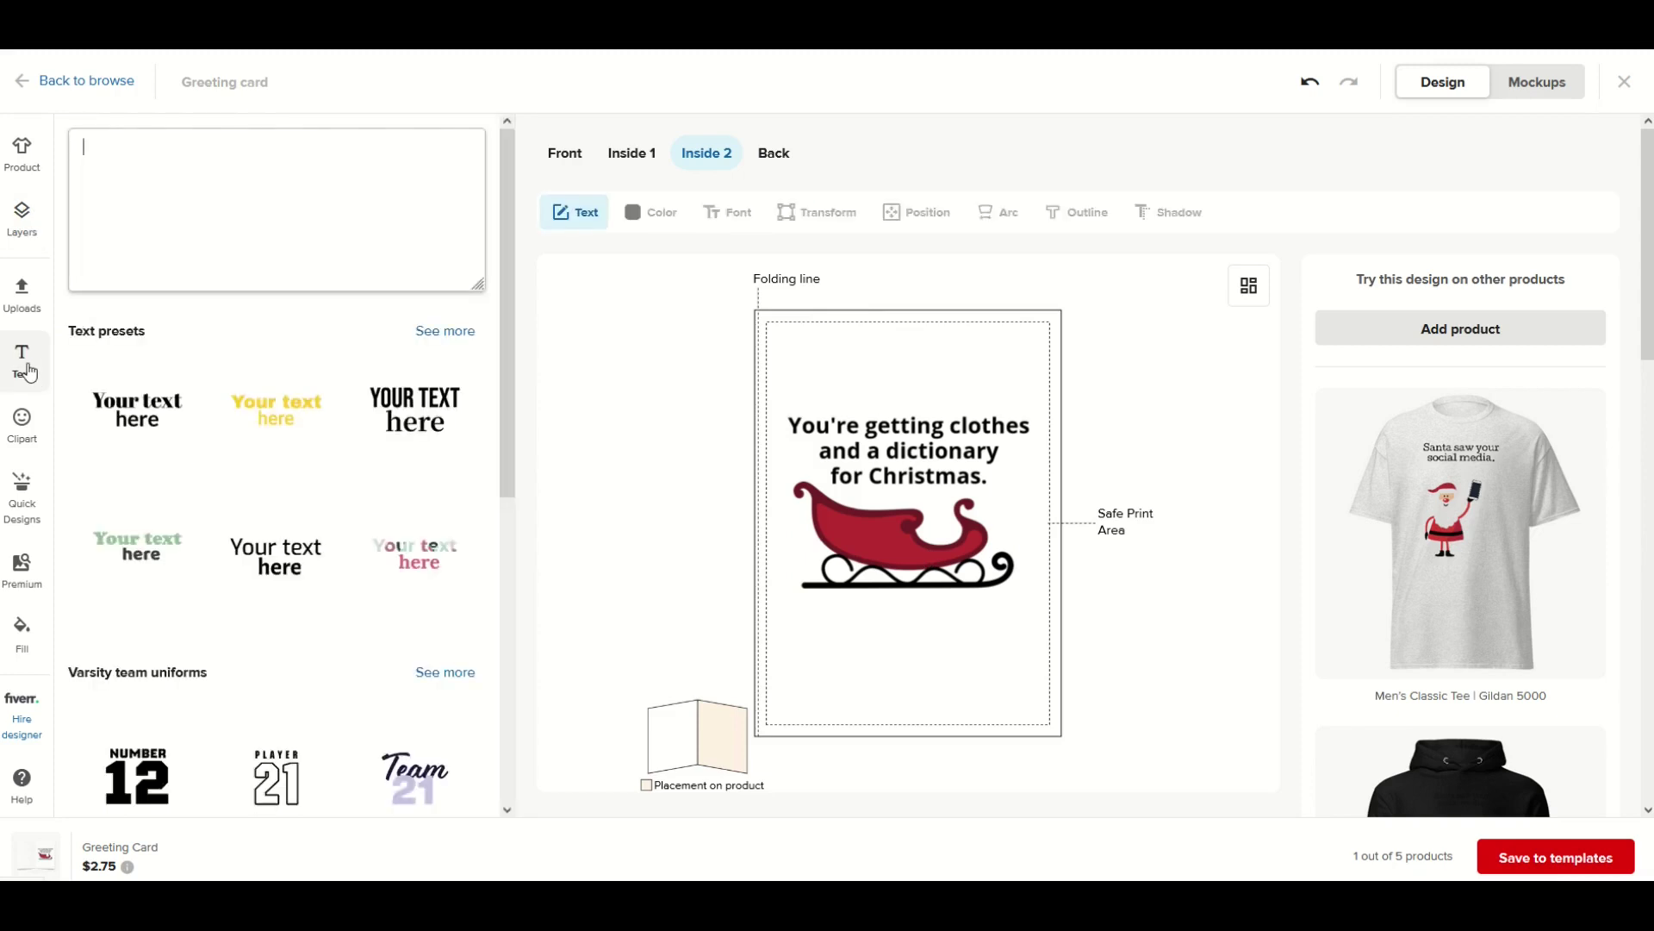
click(561, 639)
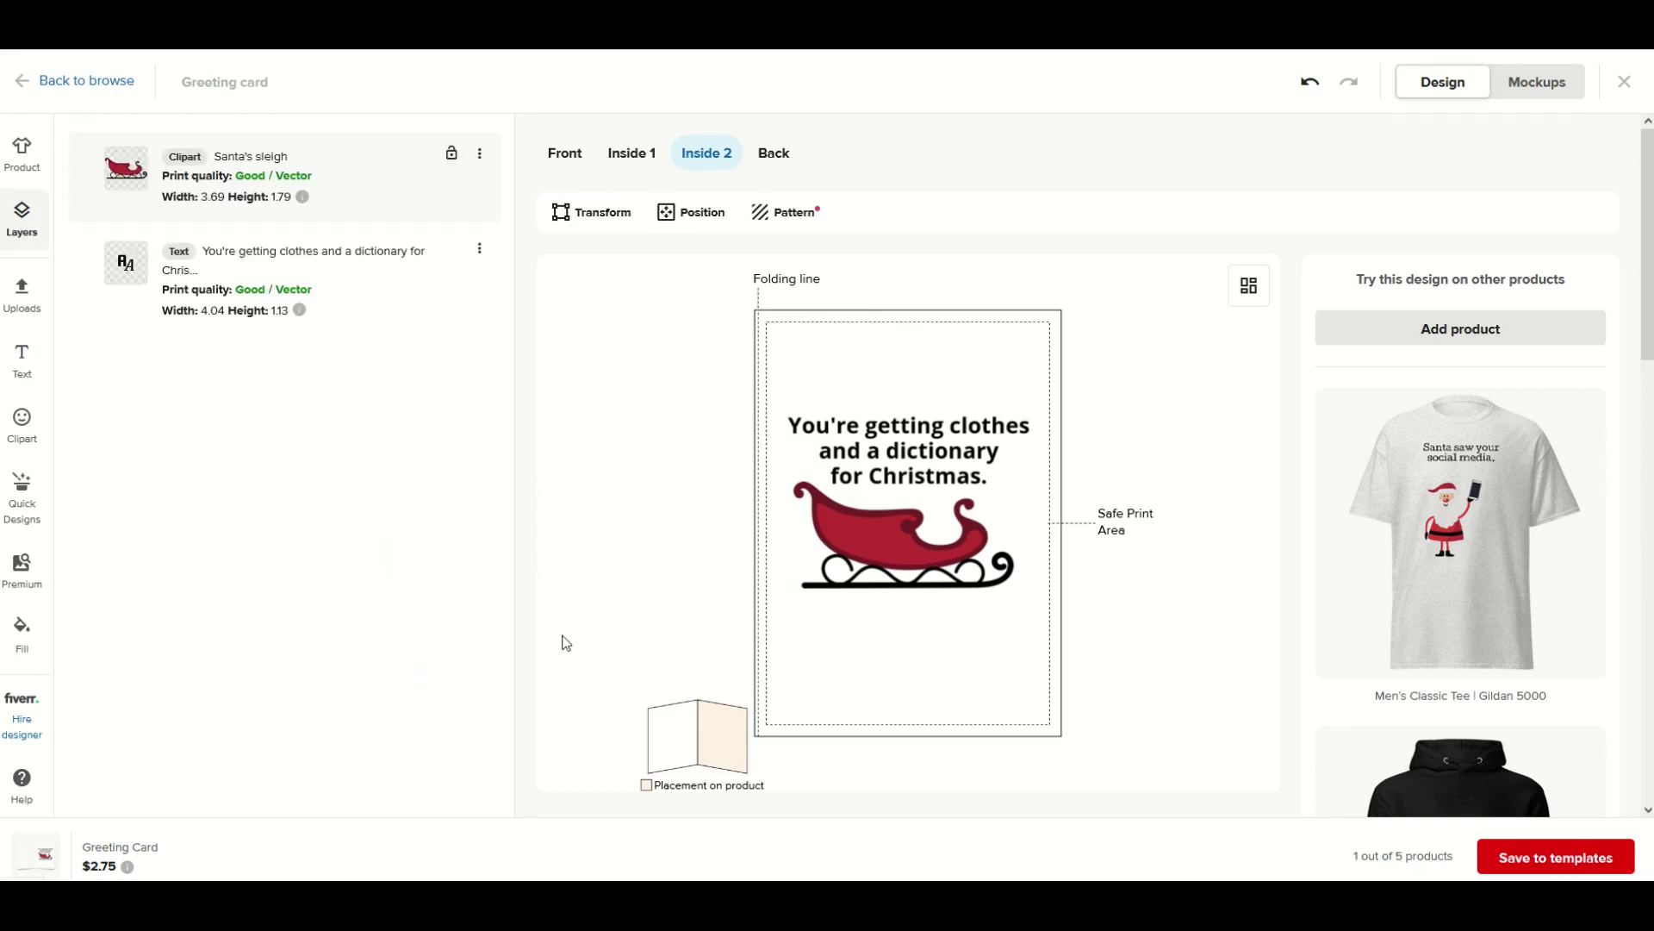
click(24, 356)
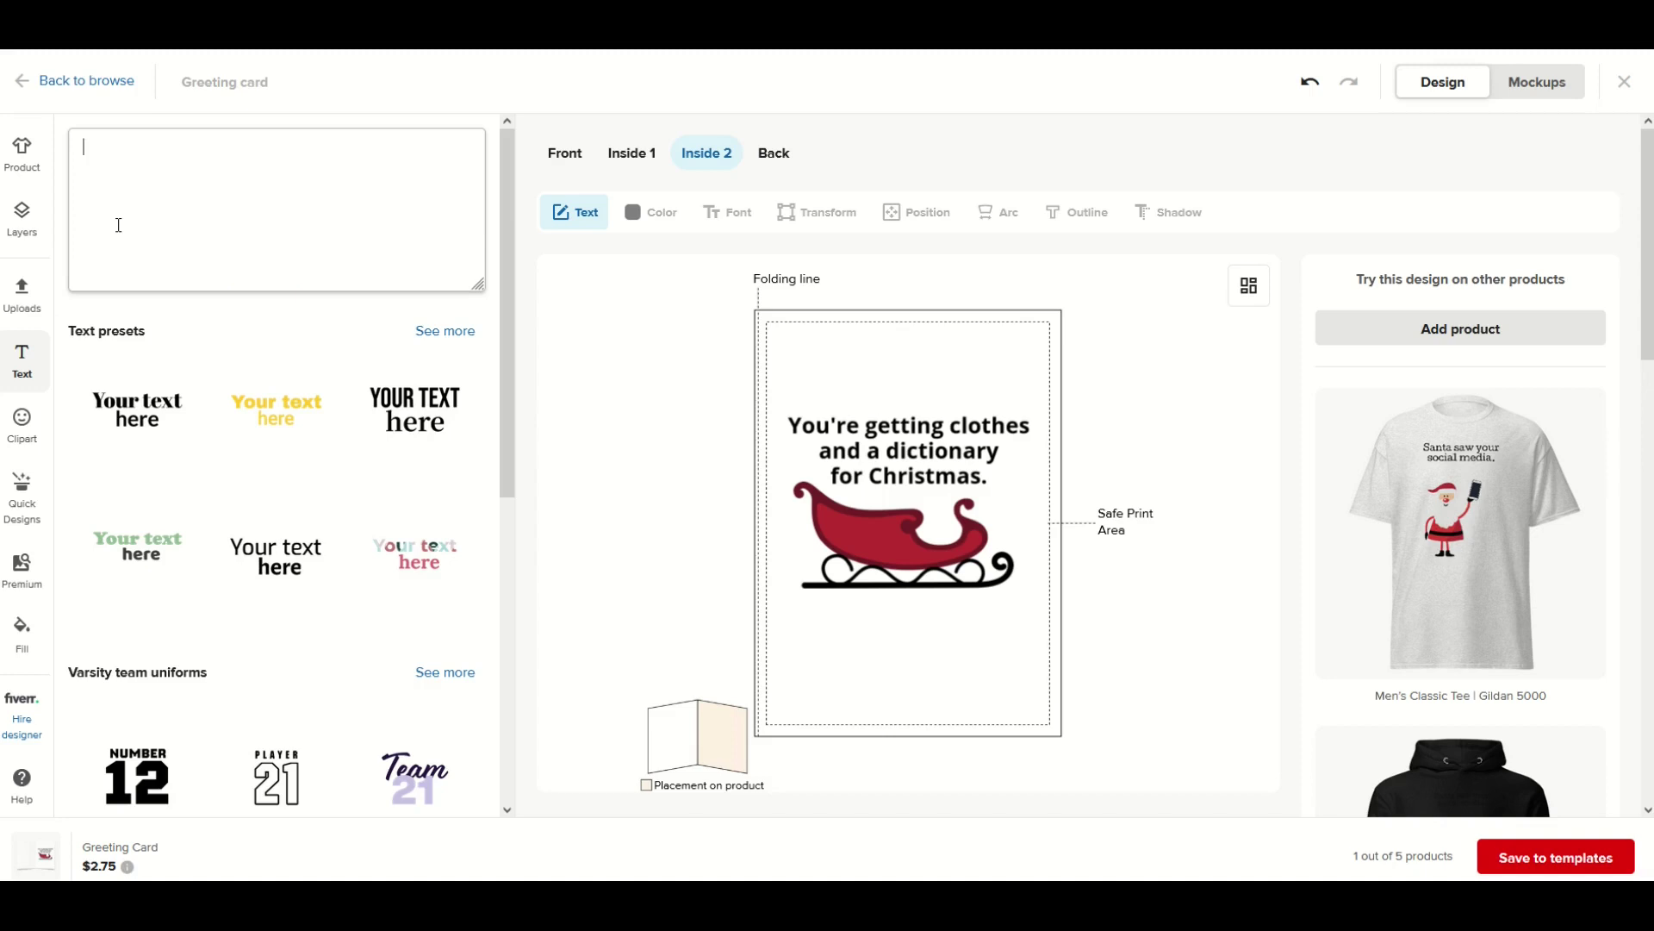
text(MERRY)
key(BackSpace)
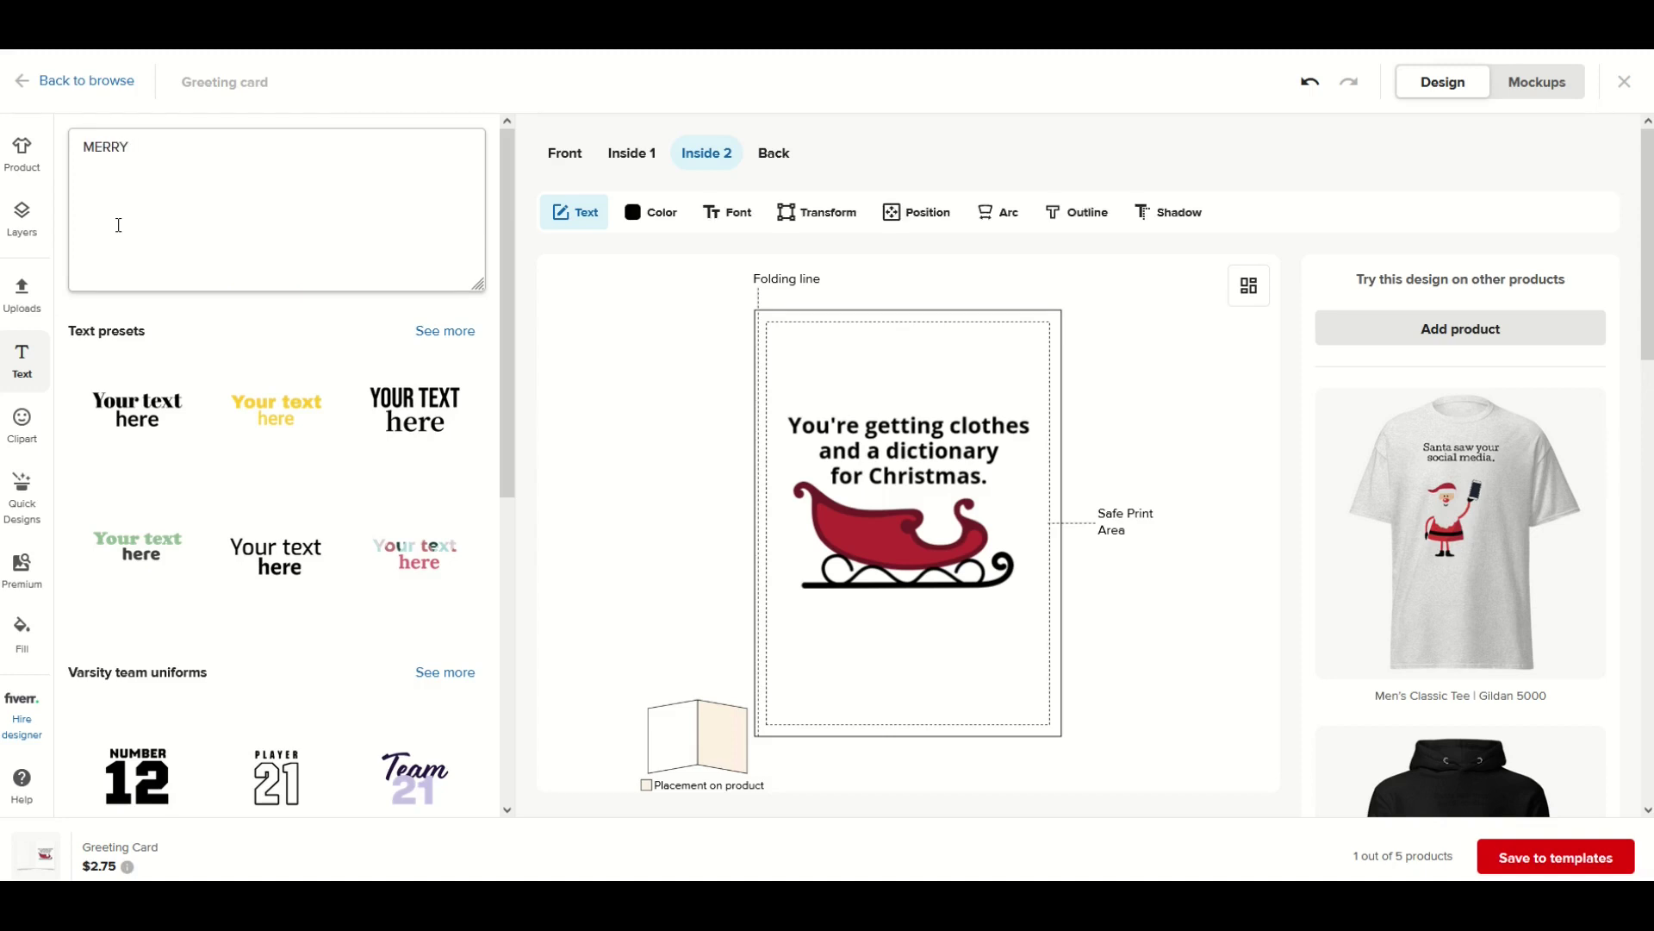
key(Return)
text(CHRISTMAS)
drag(875, 551, 873, 673)
click(748, 497)
click(775, 155)
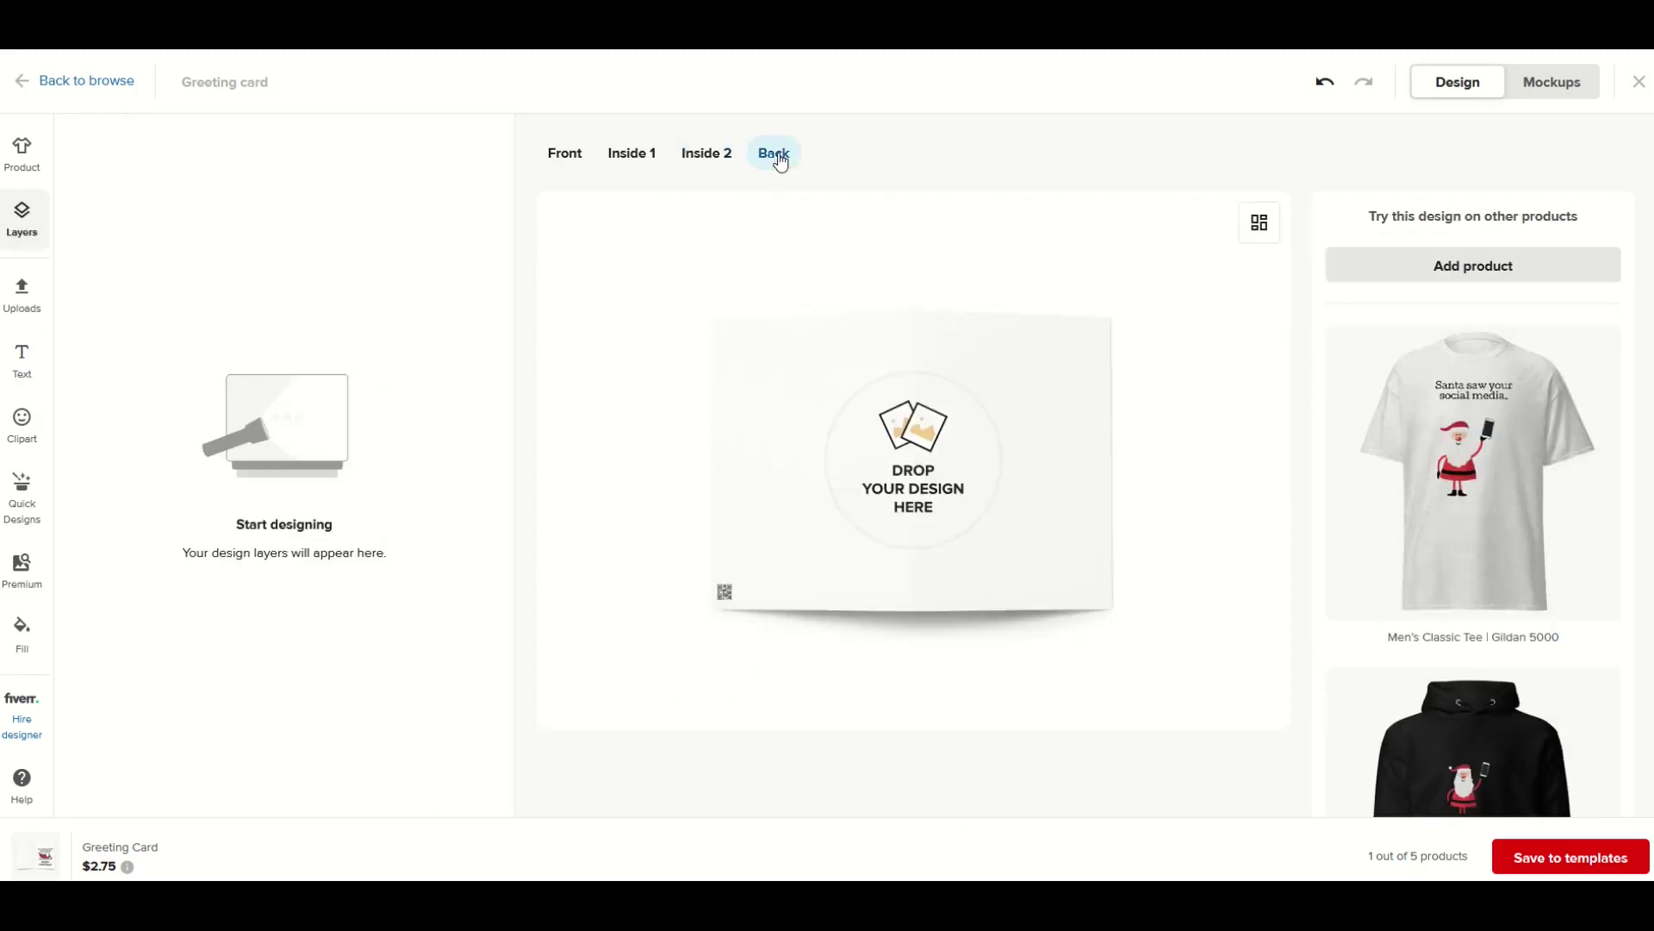
Step: Type a two-line 'Designed by' studio credit, shrink it to about 1.11 × 0.26, and place it bottom-right
click(22, 360)
text(Desig)
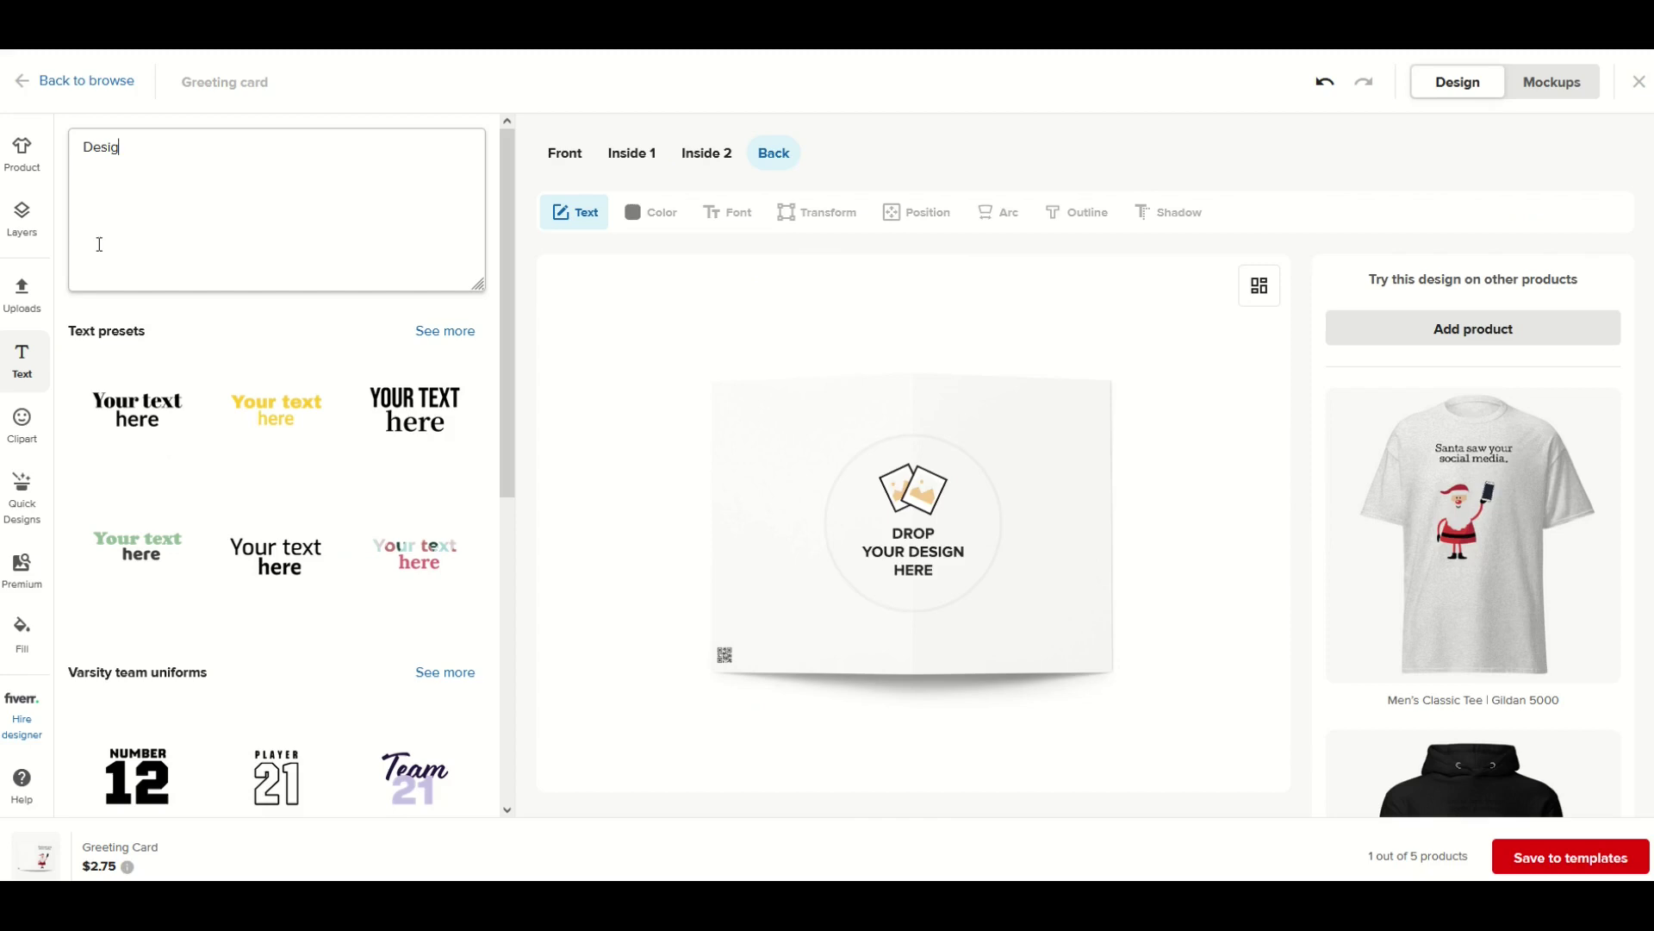
text(ned by)
key(Return)
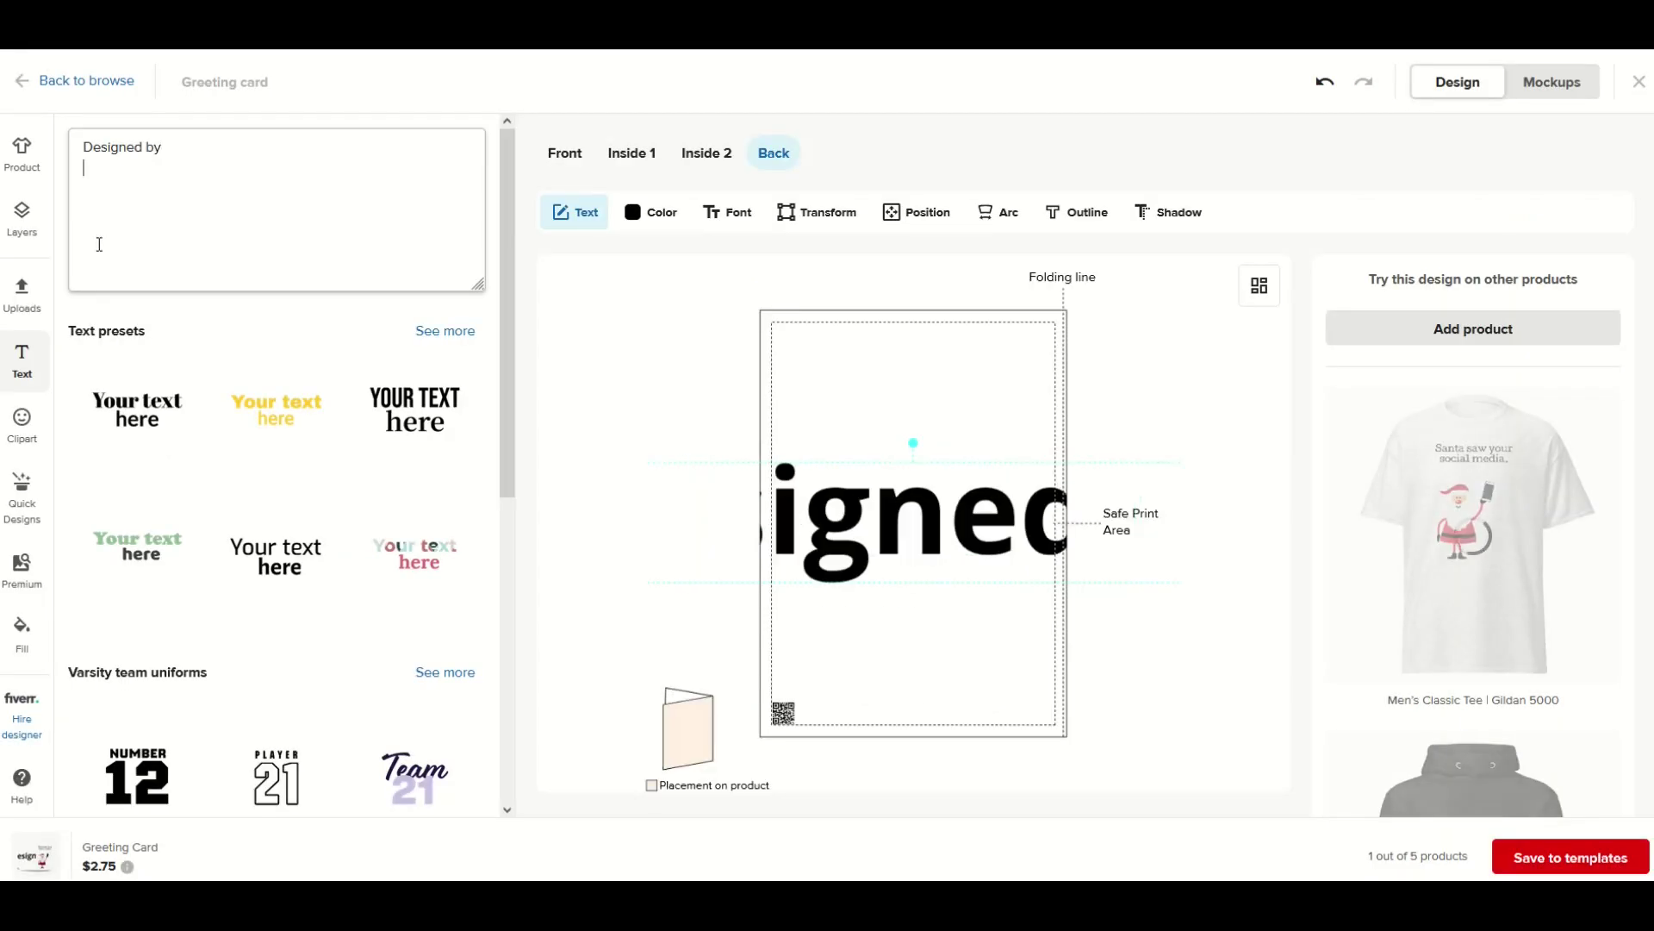
text(Zen Watercooler)
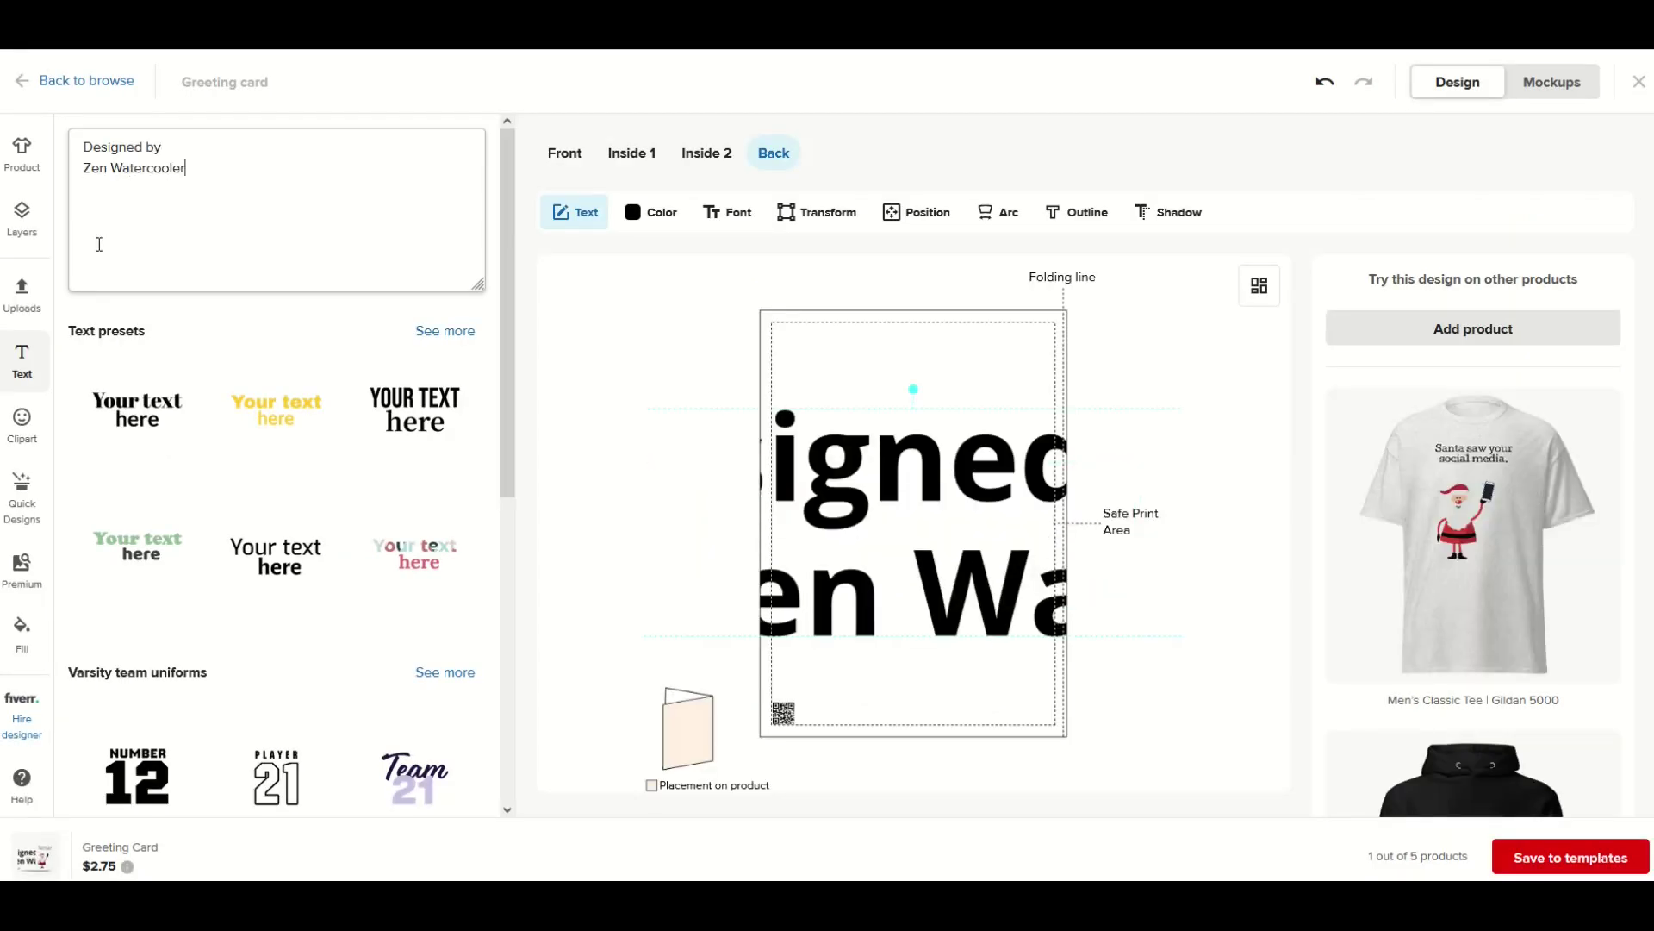
click(1134, 672)
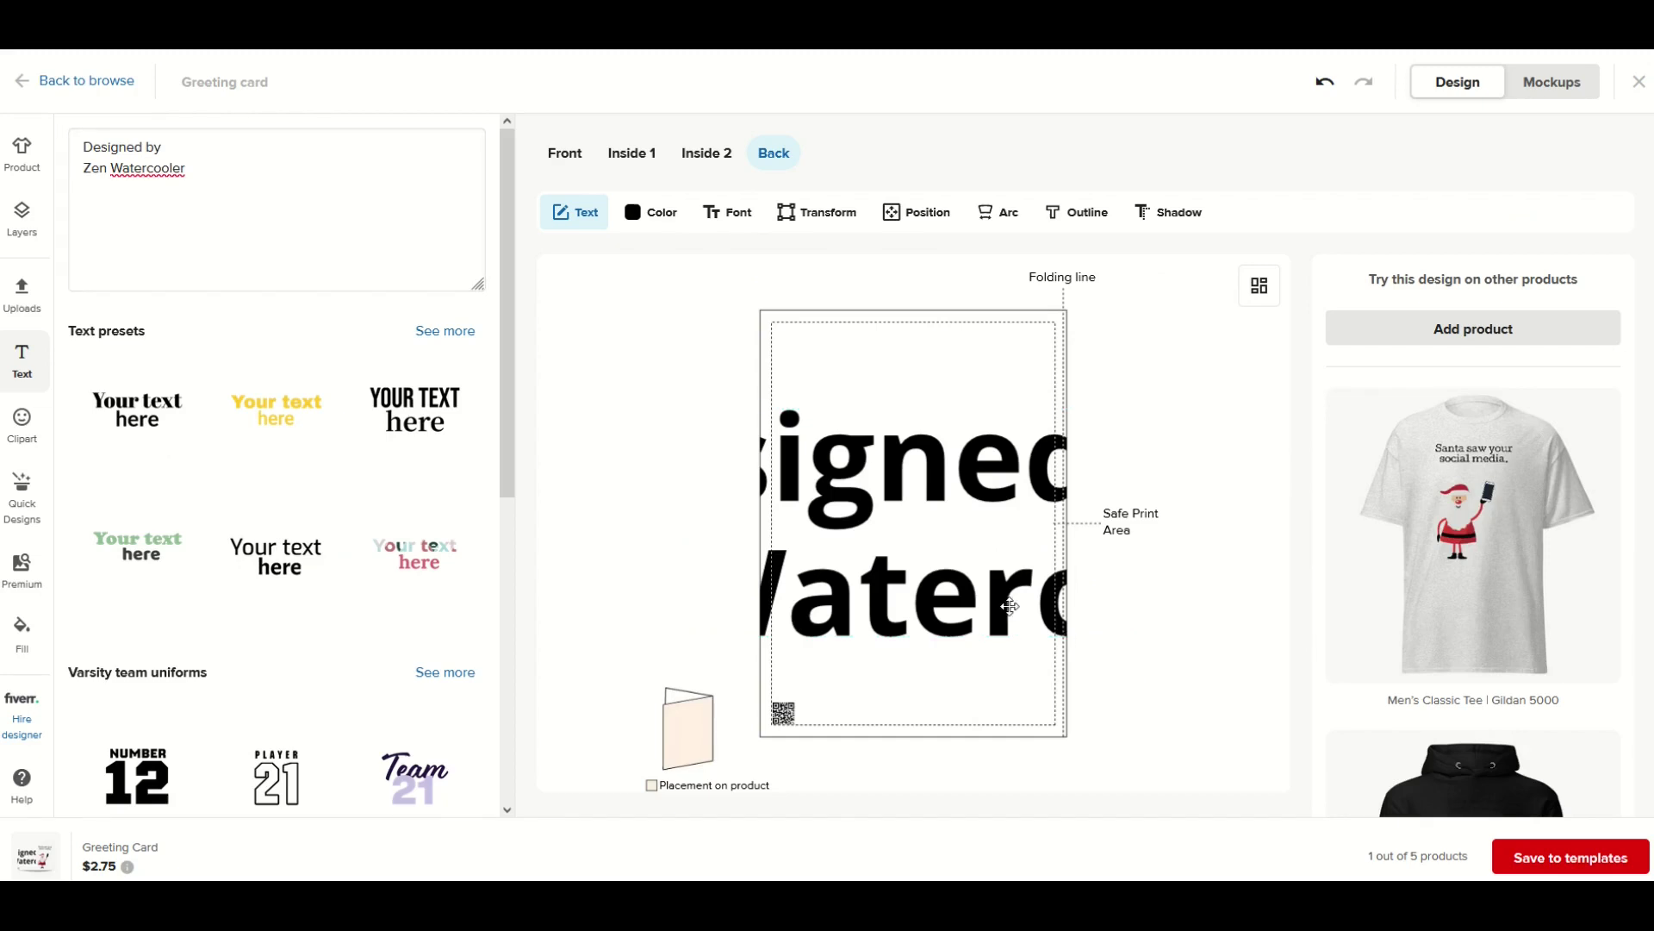
drag(1010, 606, 646, 546)
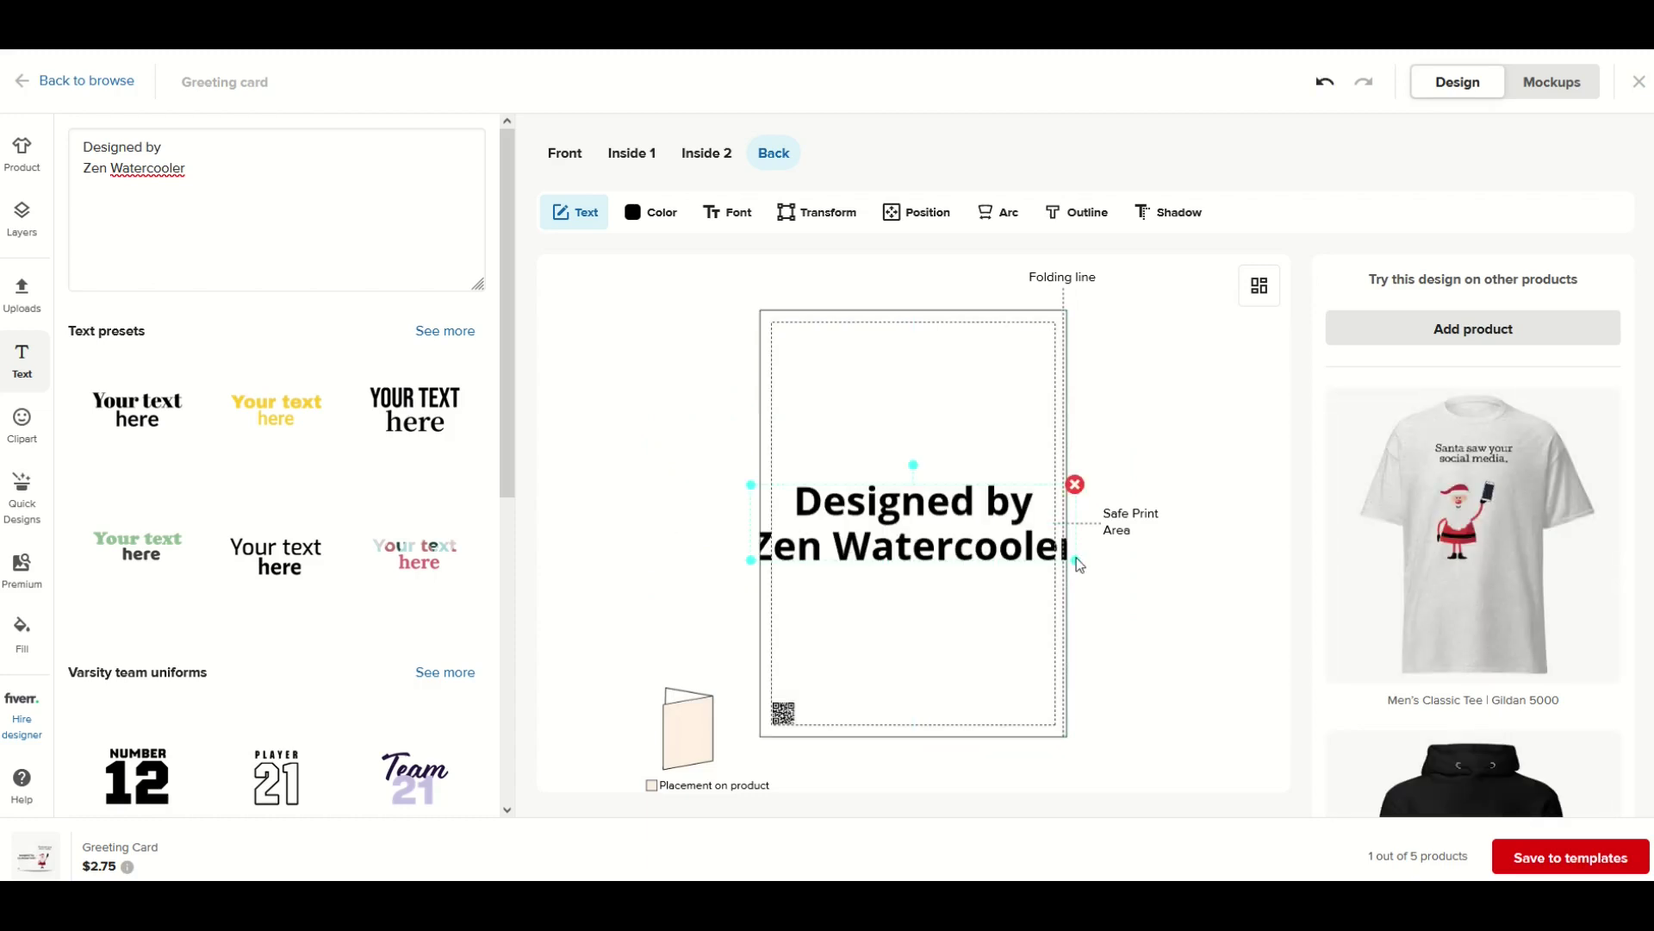
drag(1077, 565, 1005, 704)
click(1160, 700)
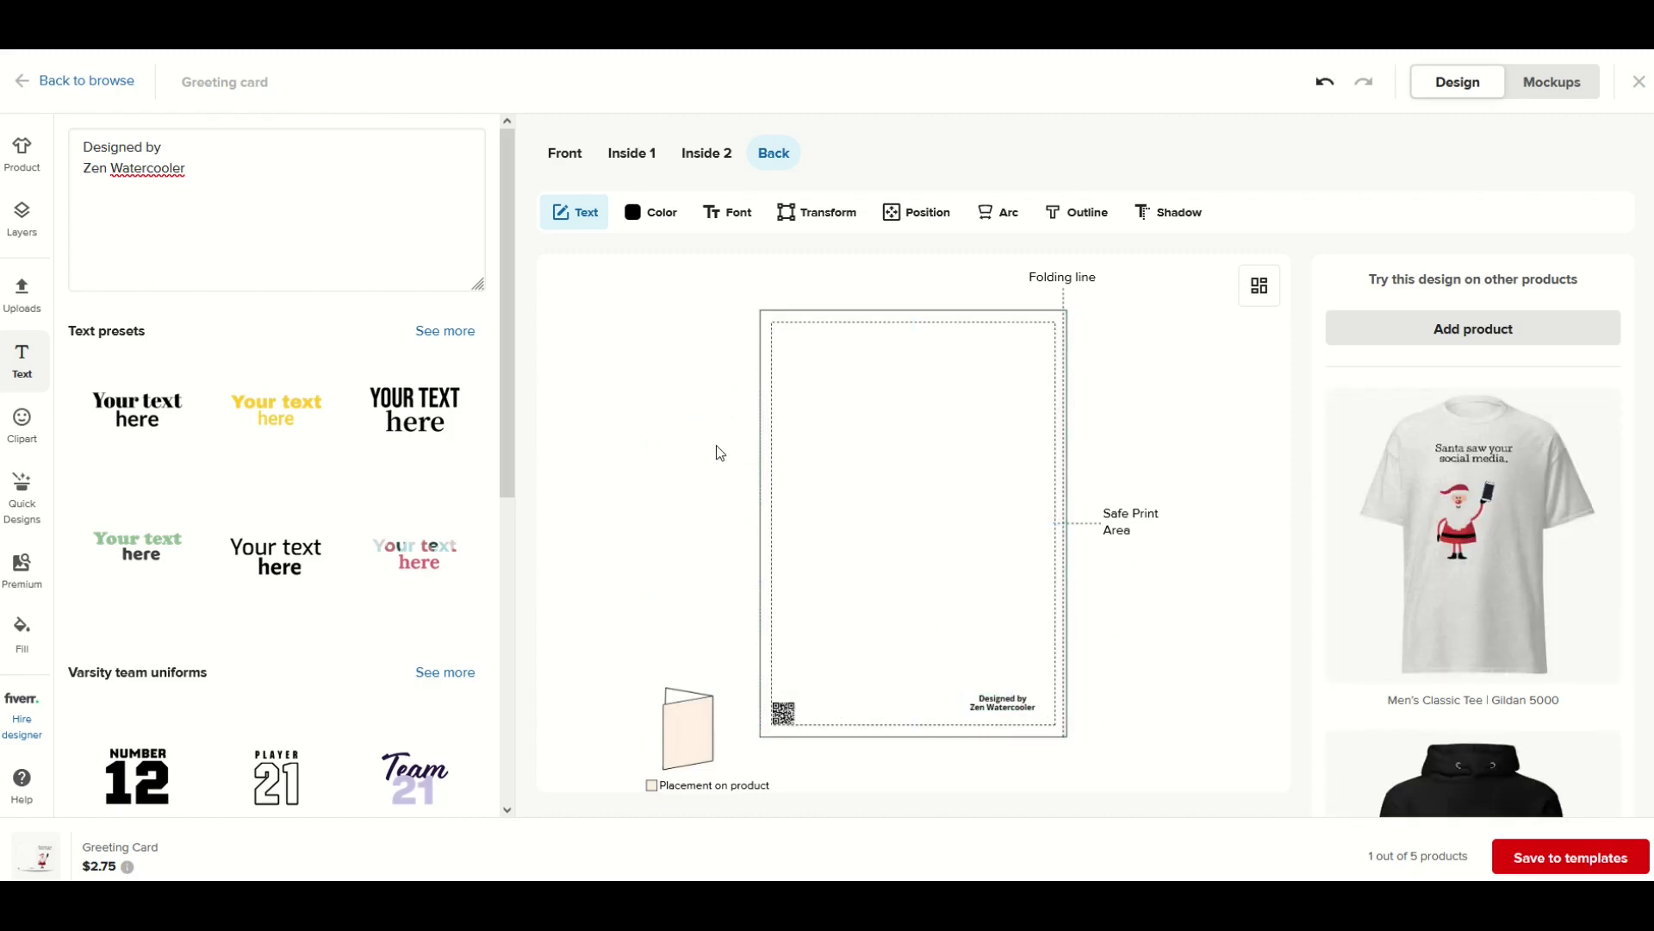
click(563, 156)
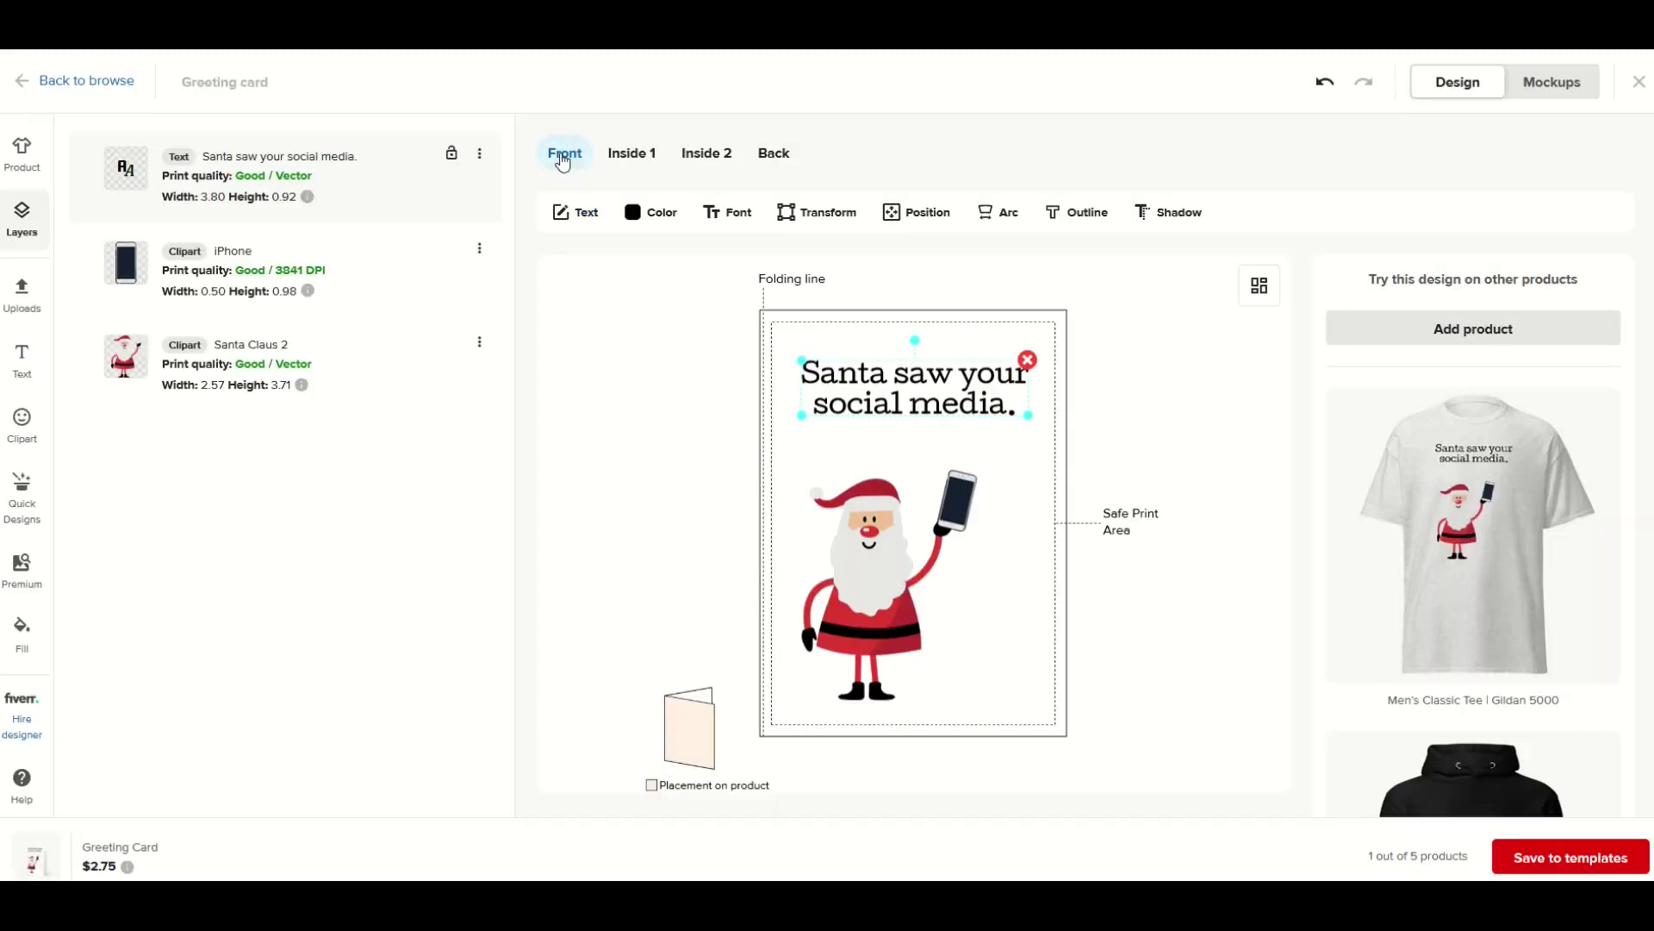
click(628, 157)
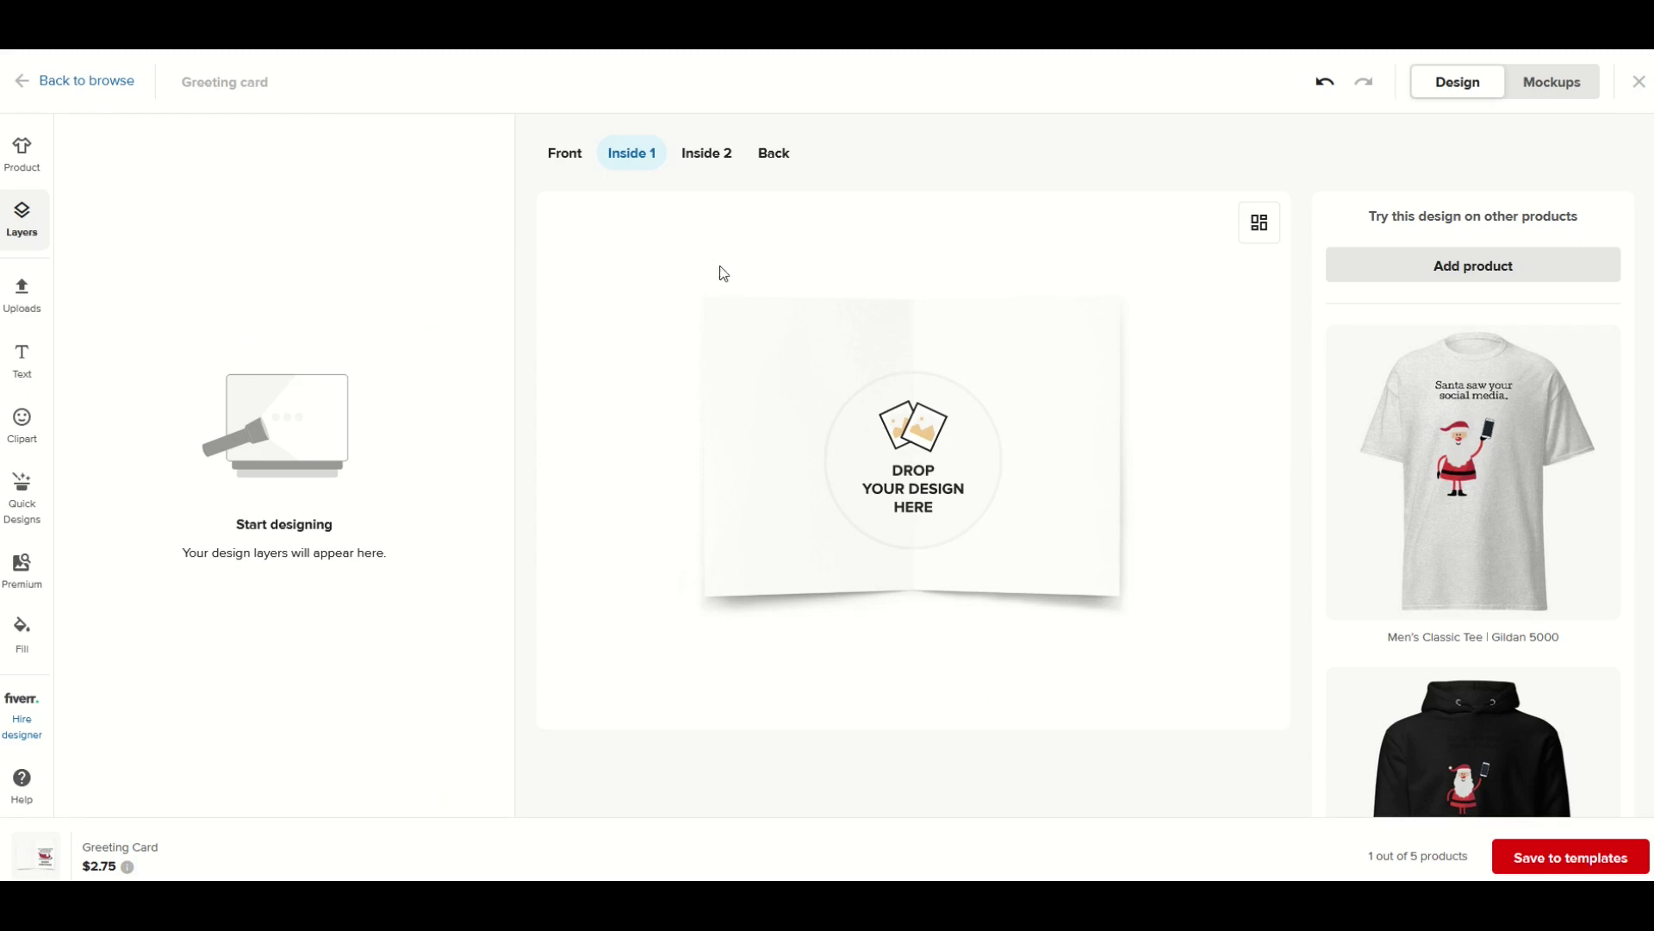
click(694, 162)
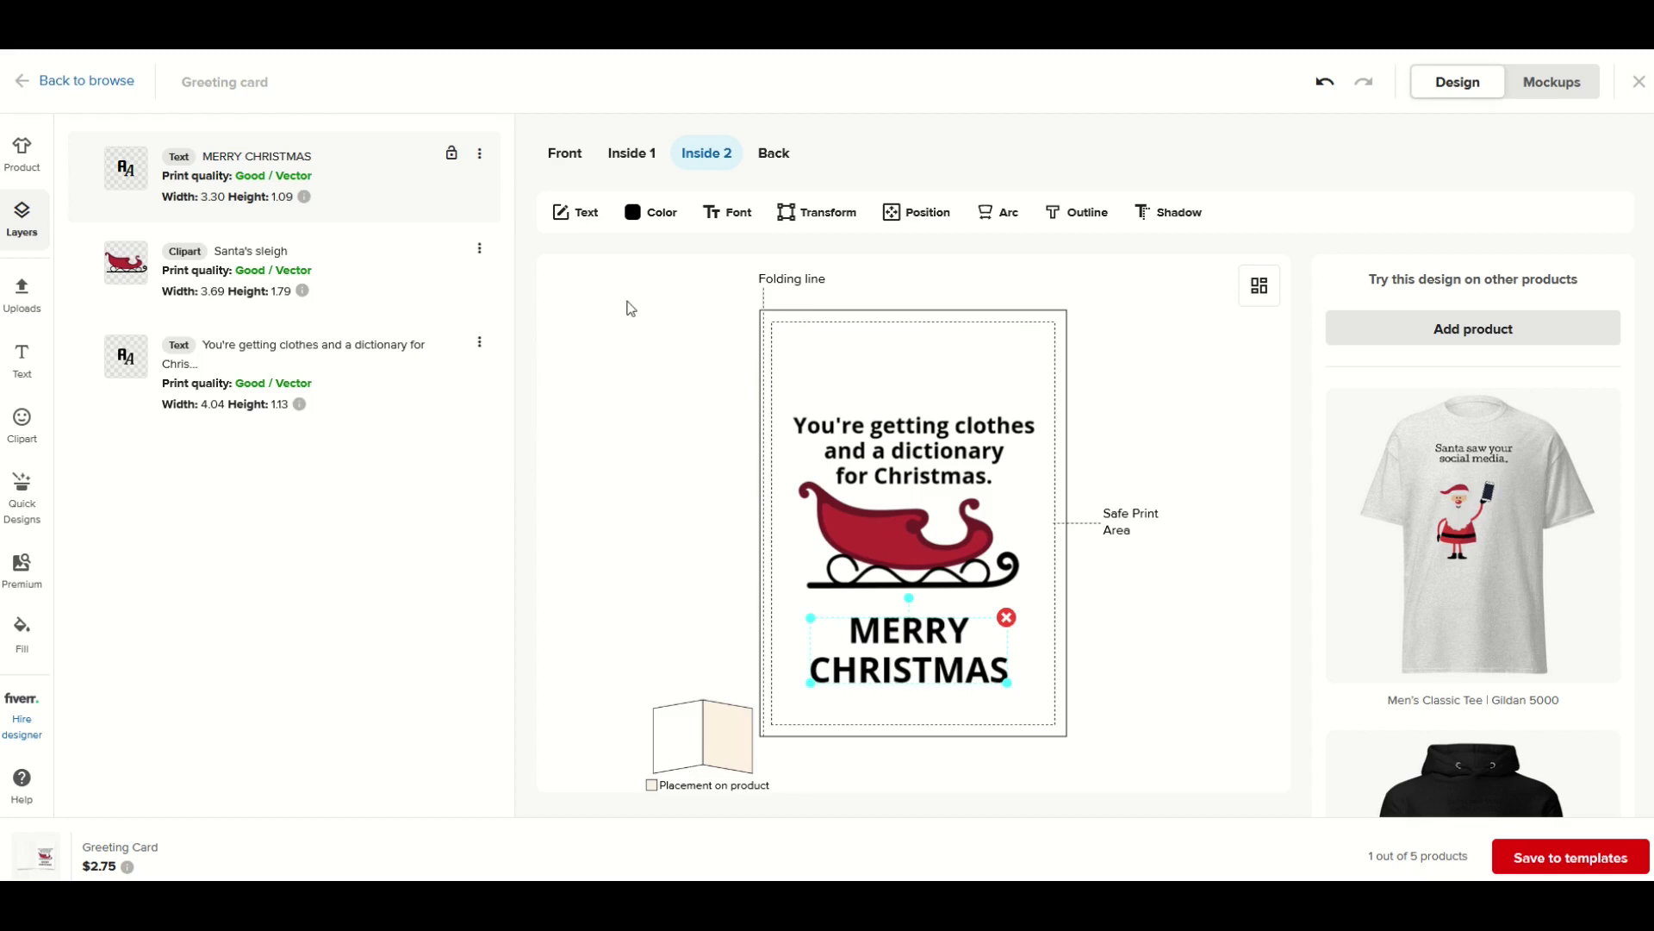
click(772, 159)
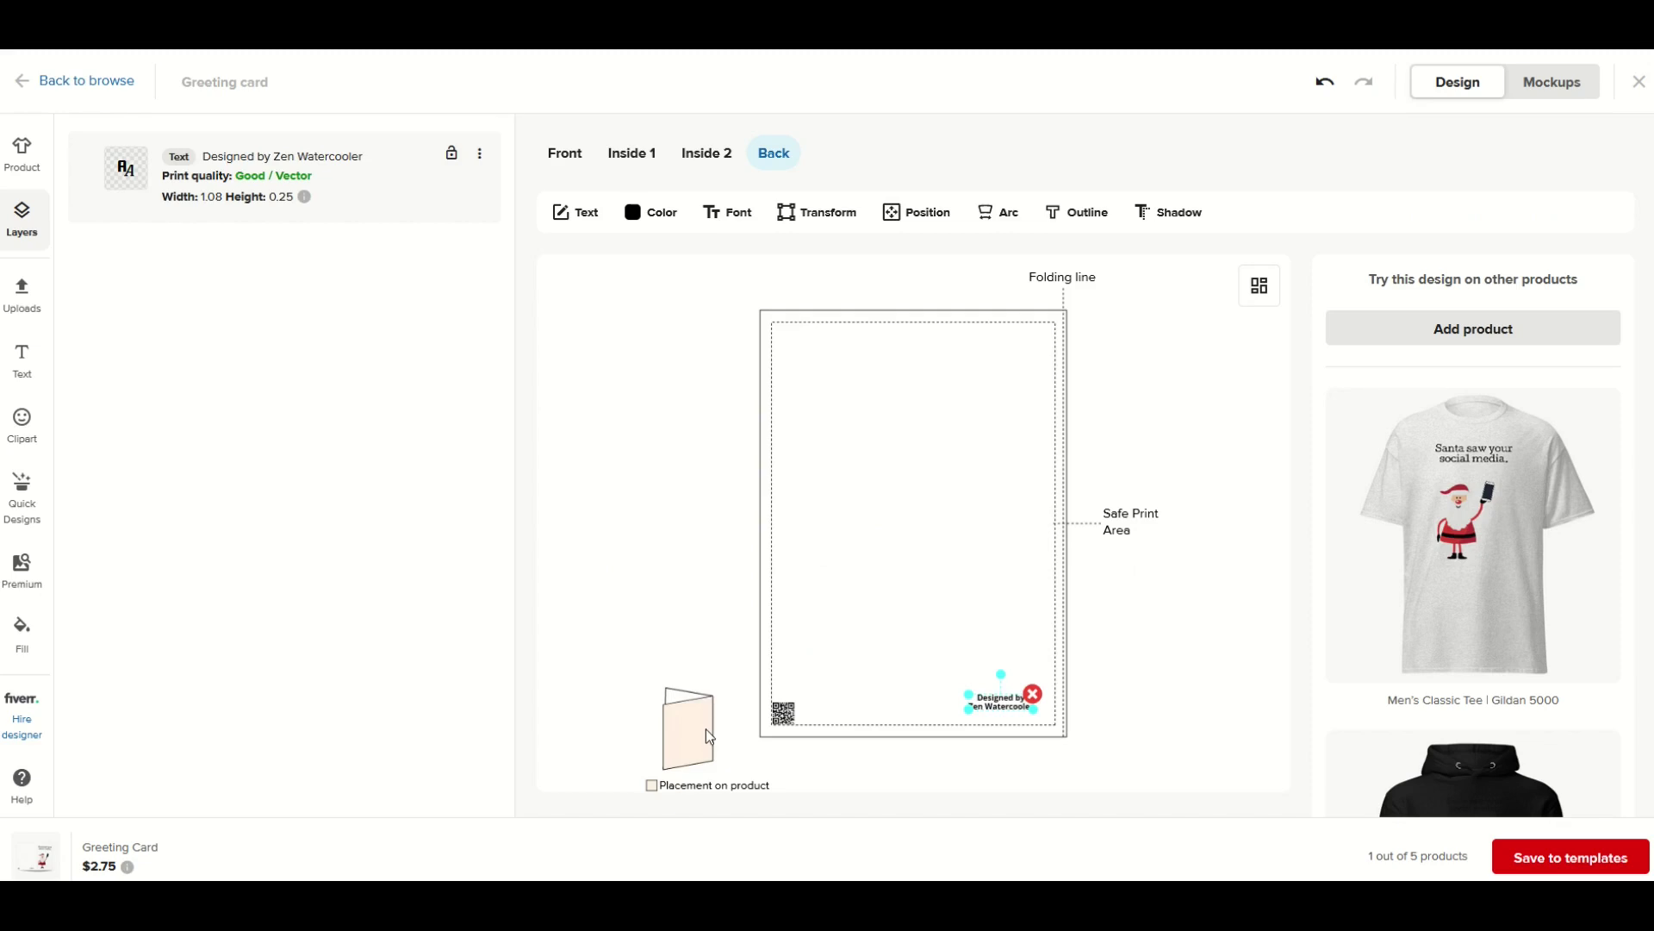
Step: Preview the open-card, clothespin, table and envelope mockups, then save the card to templates
click(1538, 101)
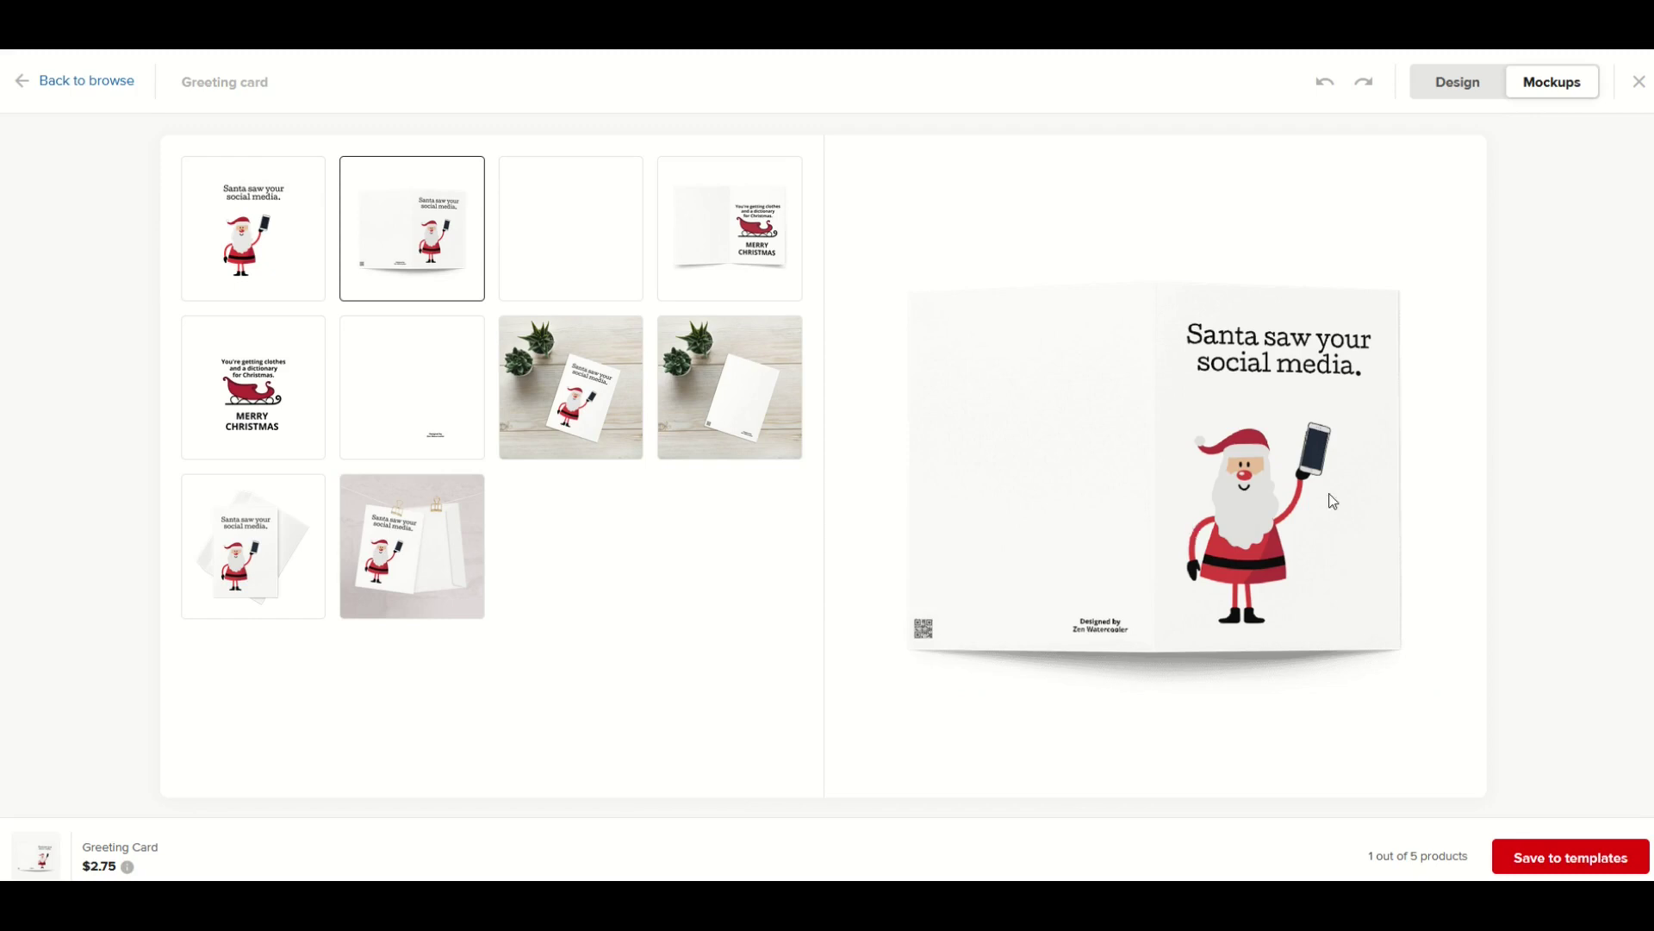
click(762, 255)
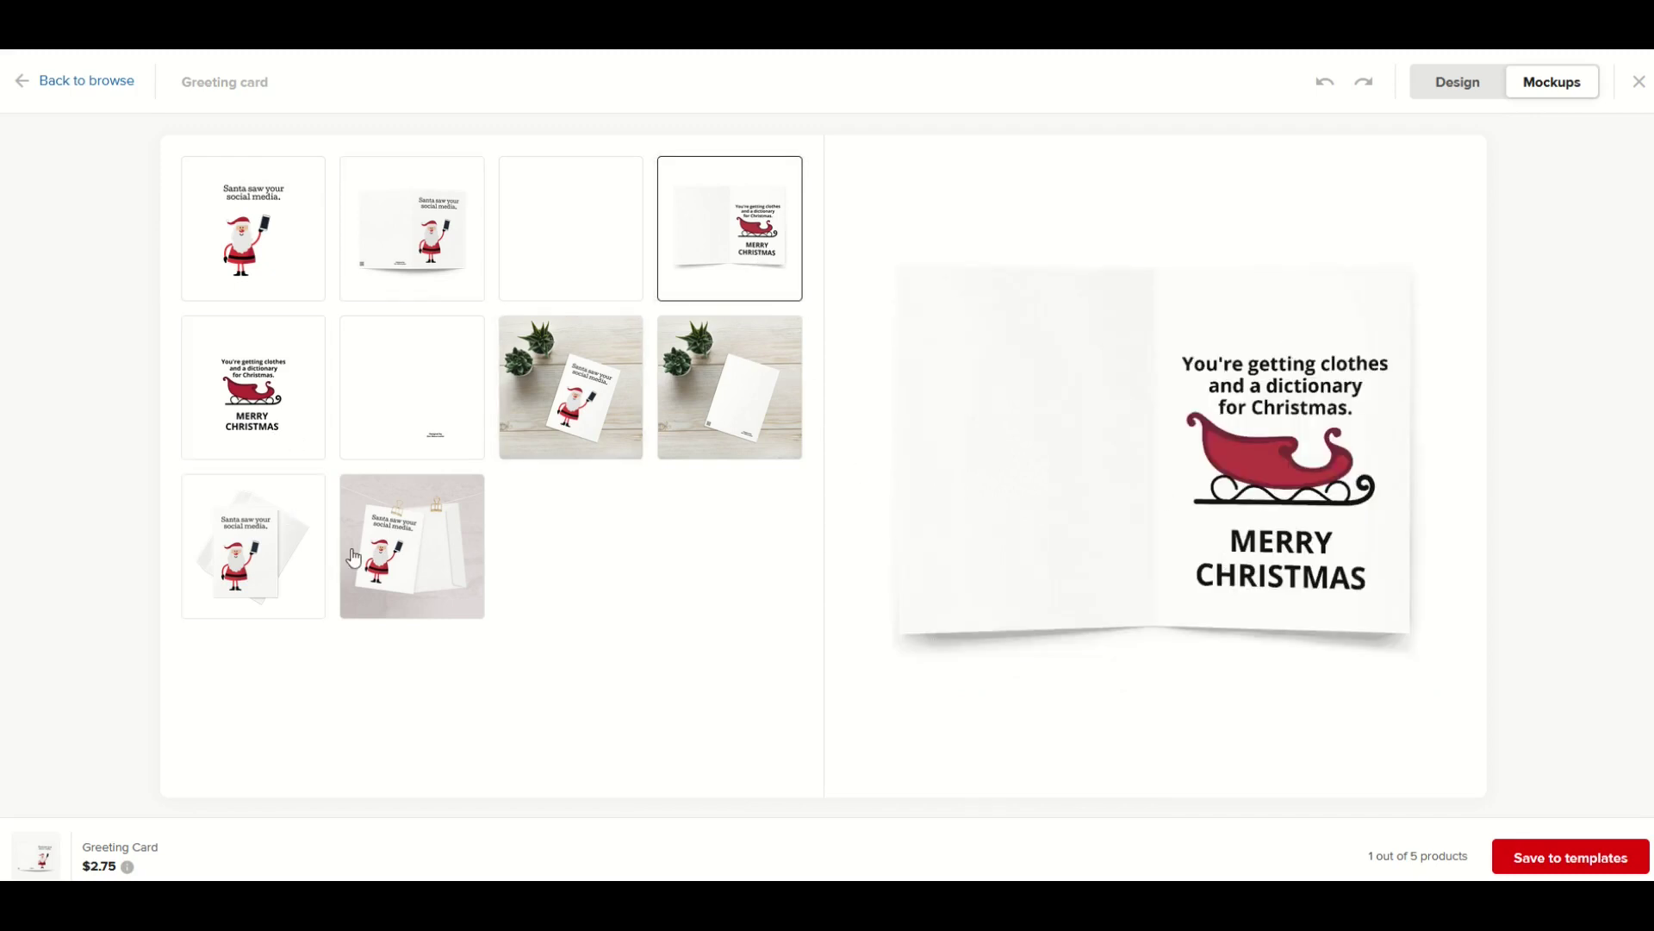
click(381, 559)
click(579, 410)
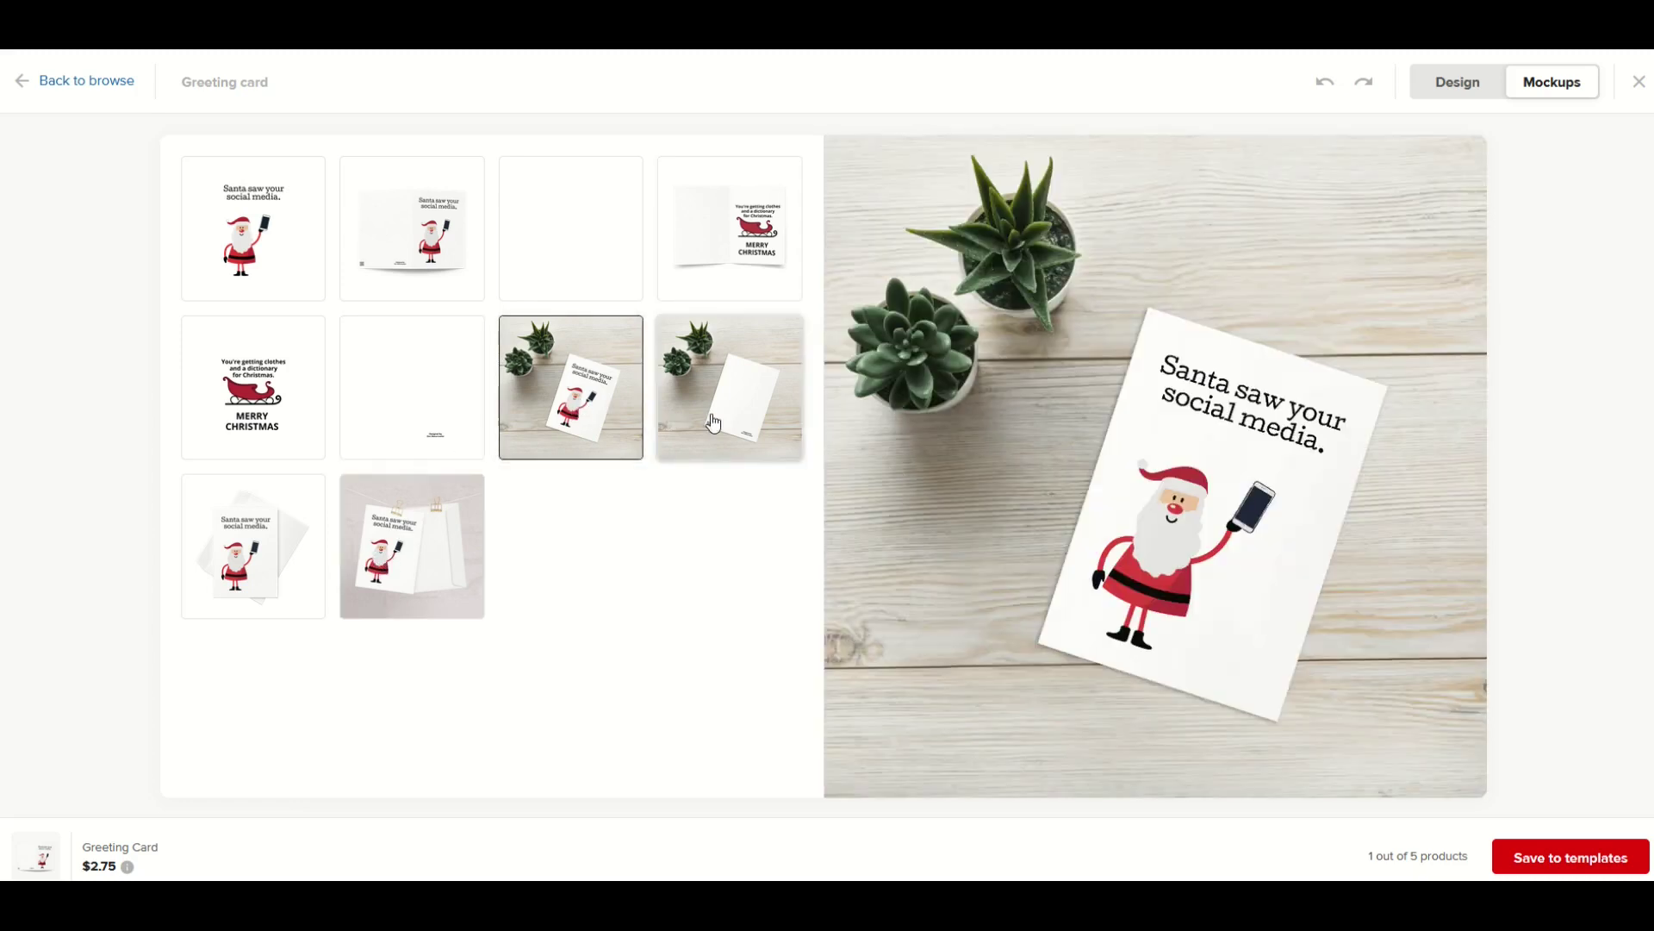
click(758, 424)
click(753, 270)
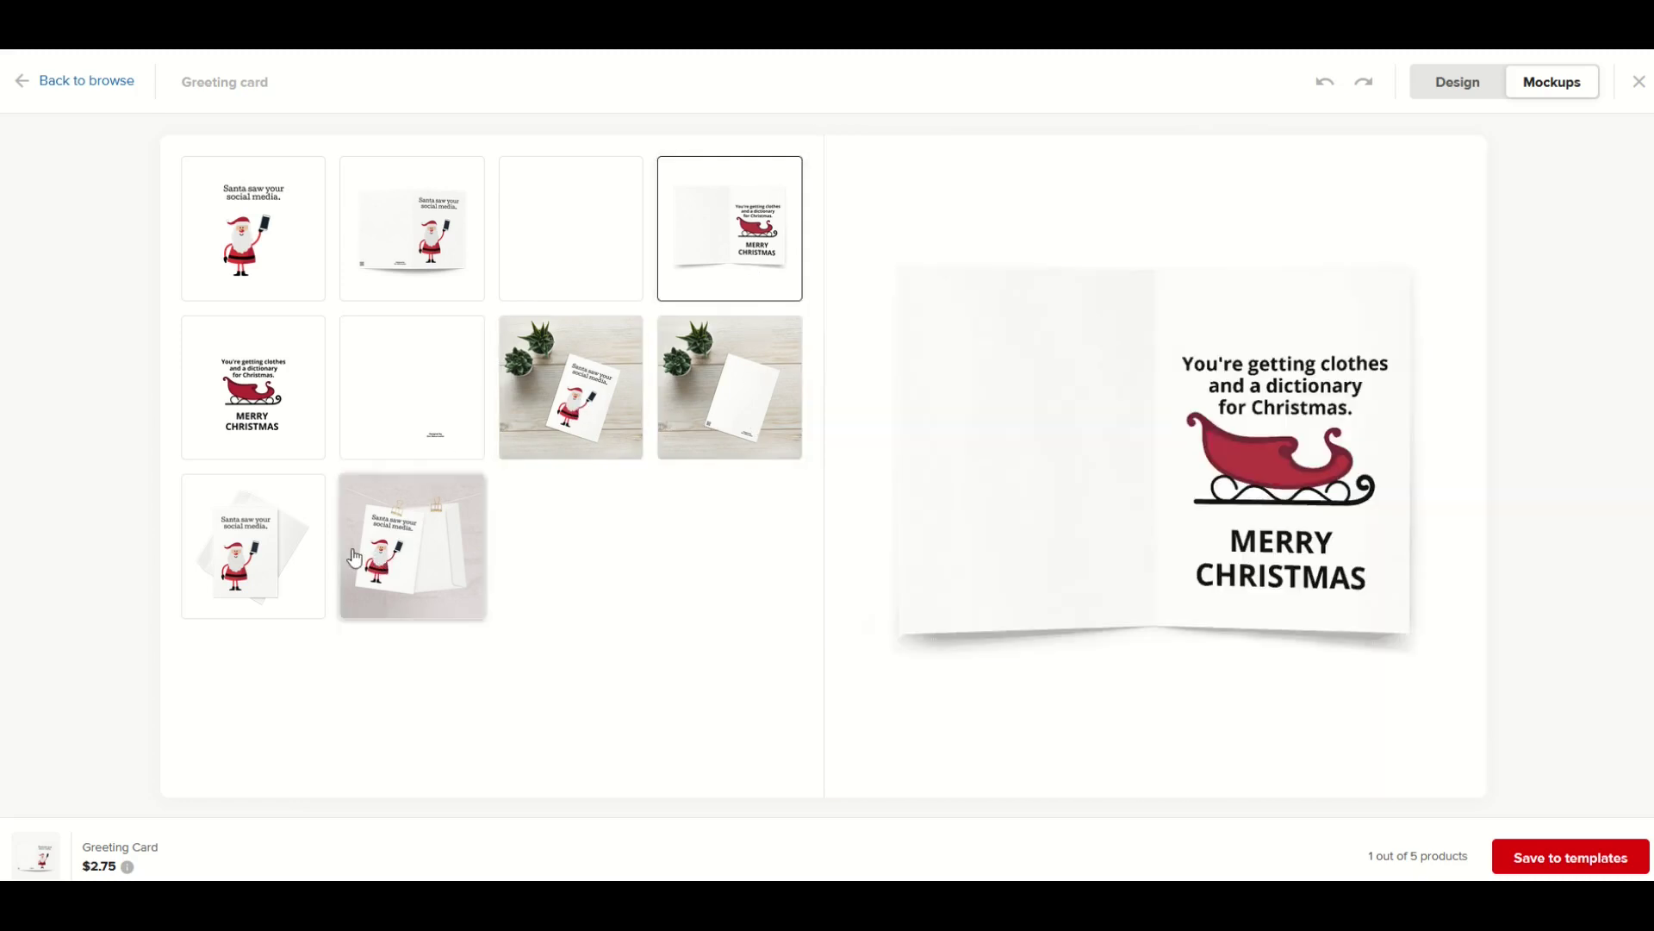
click(276, 567)
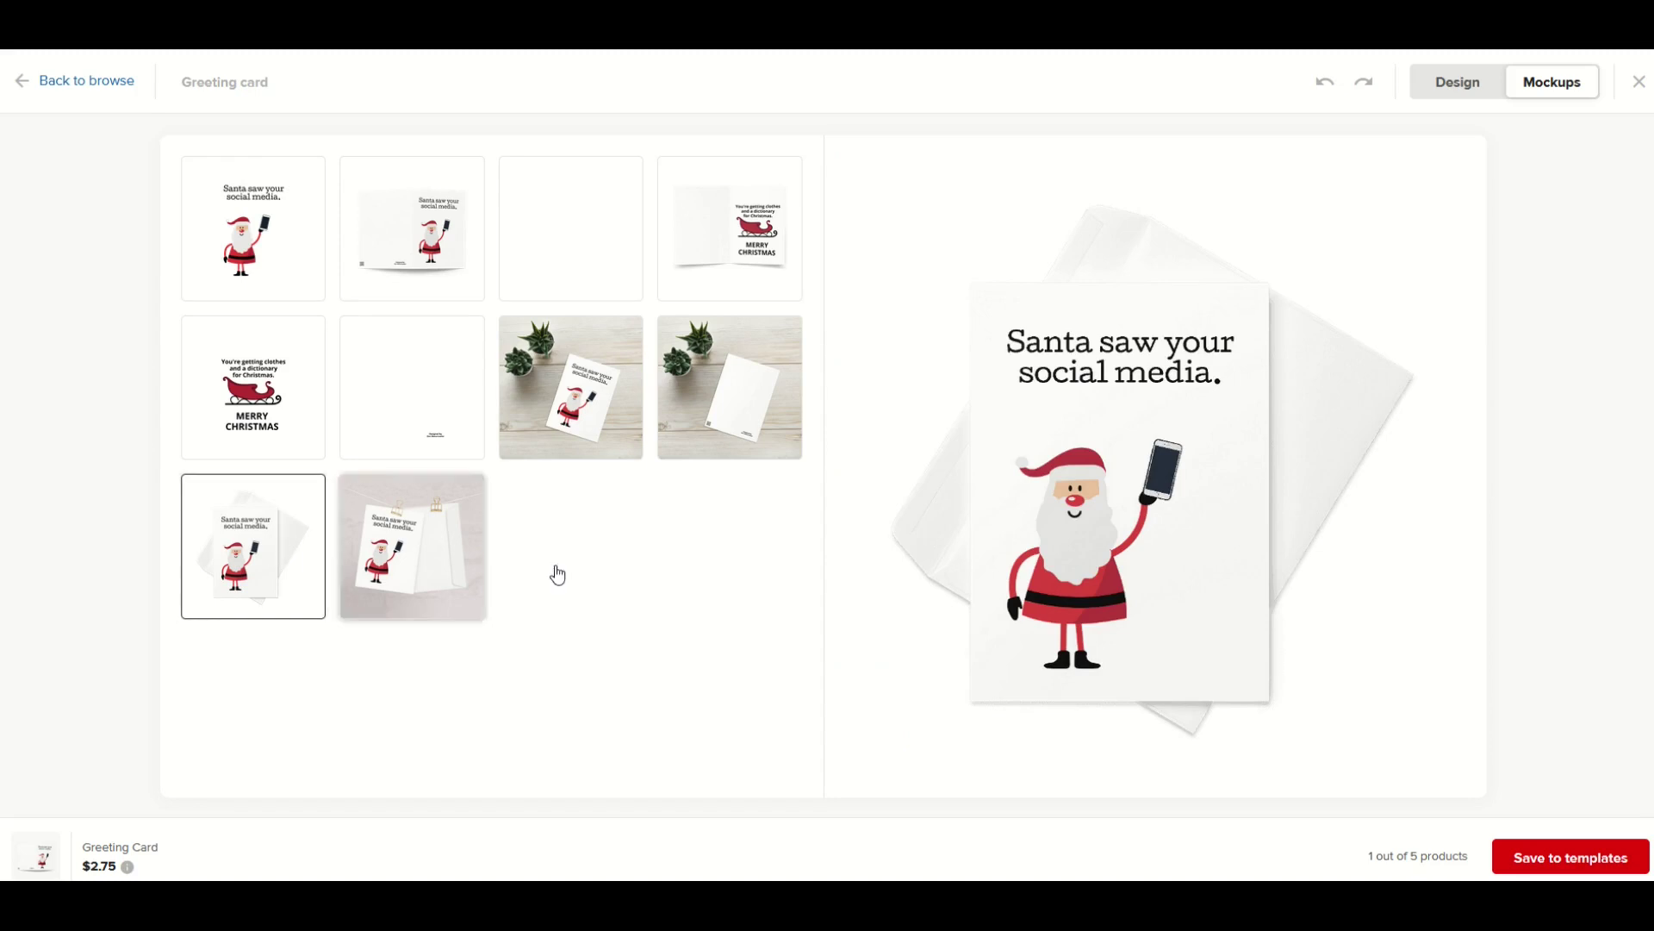
click(1554, 858)
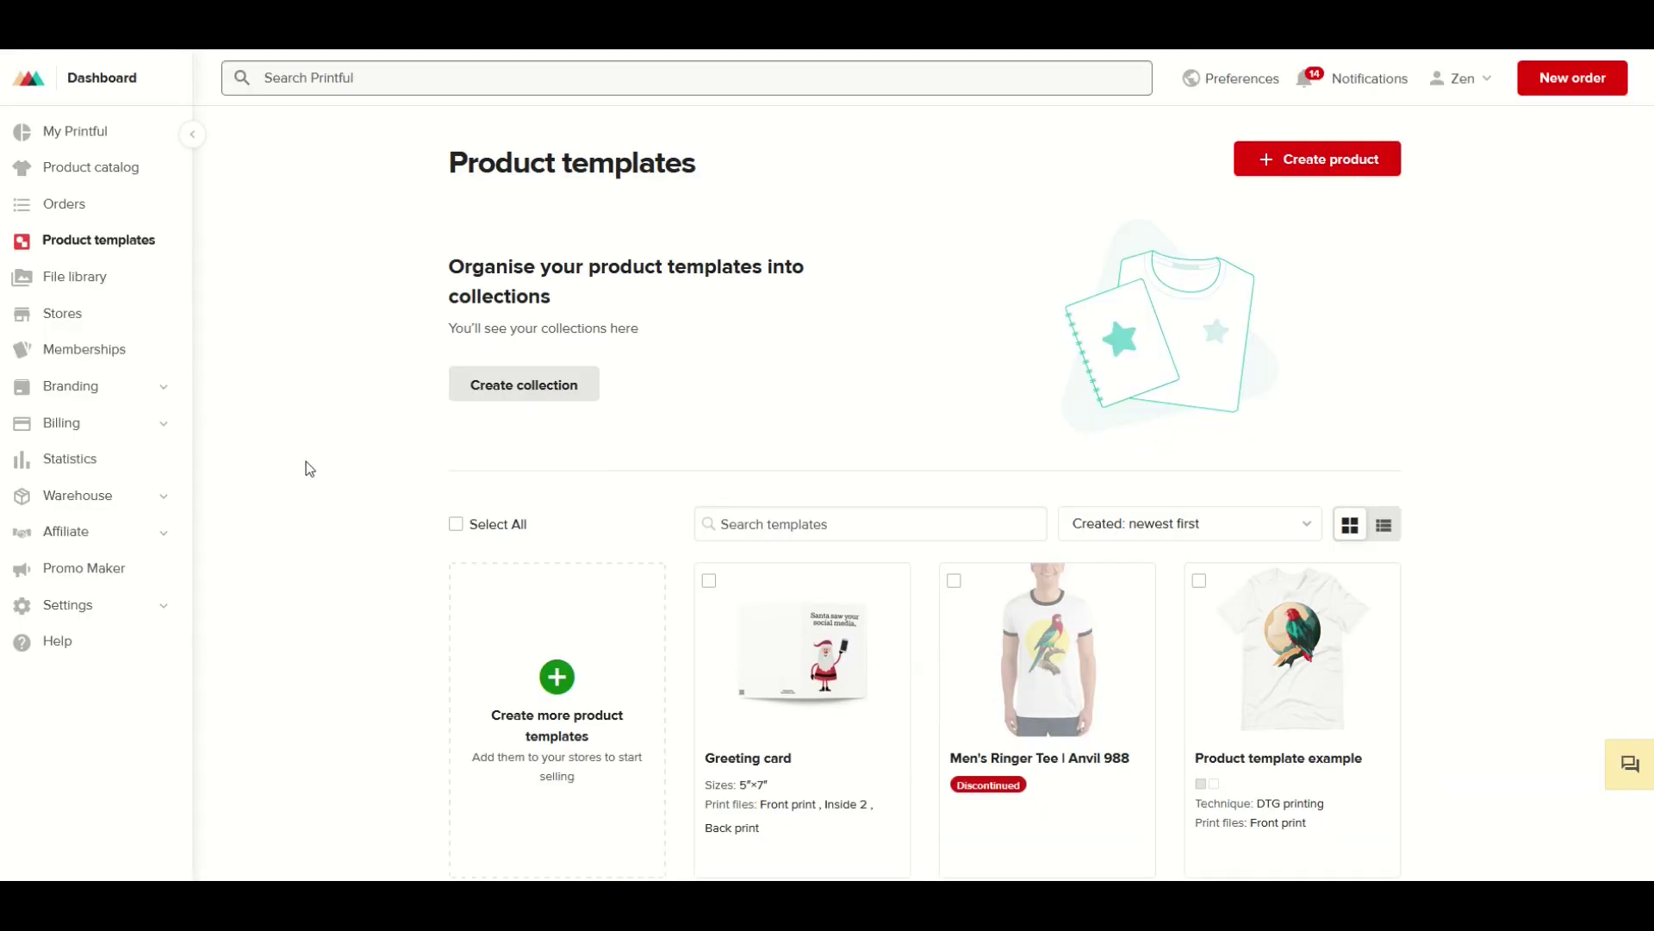
Step: Open the options menu of the saved 5″×7″ Greeting card template
scroll(308, 456, down, 1)
mouse_move(763, 556)
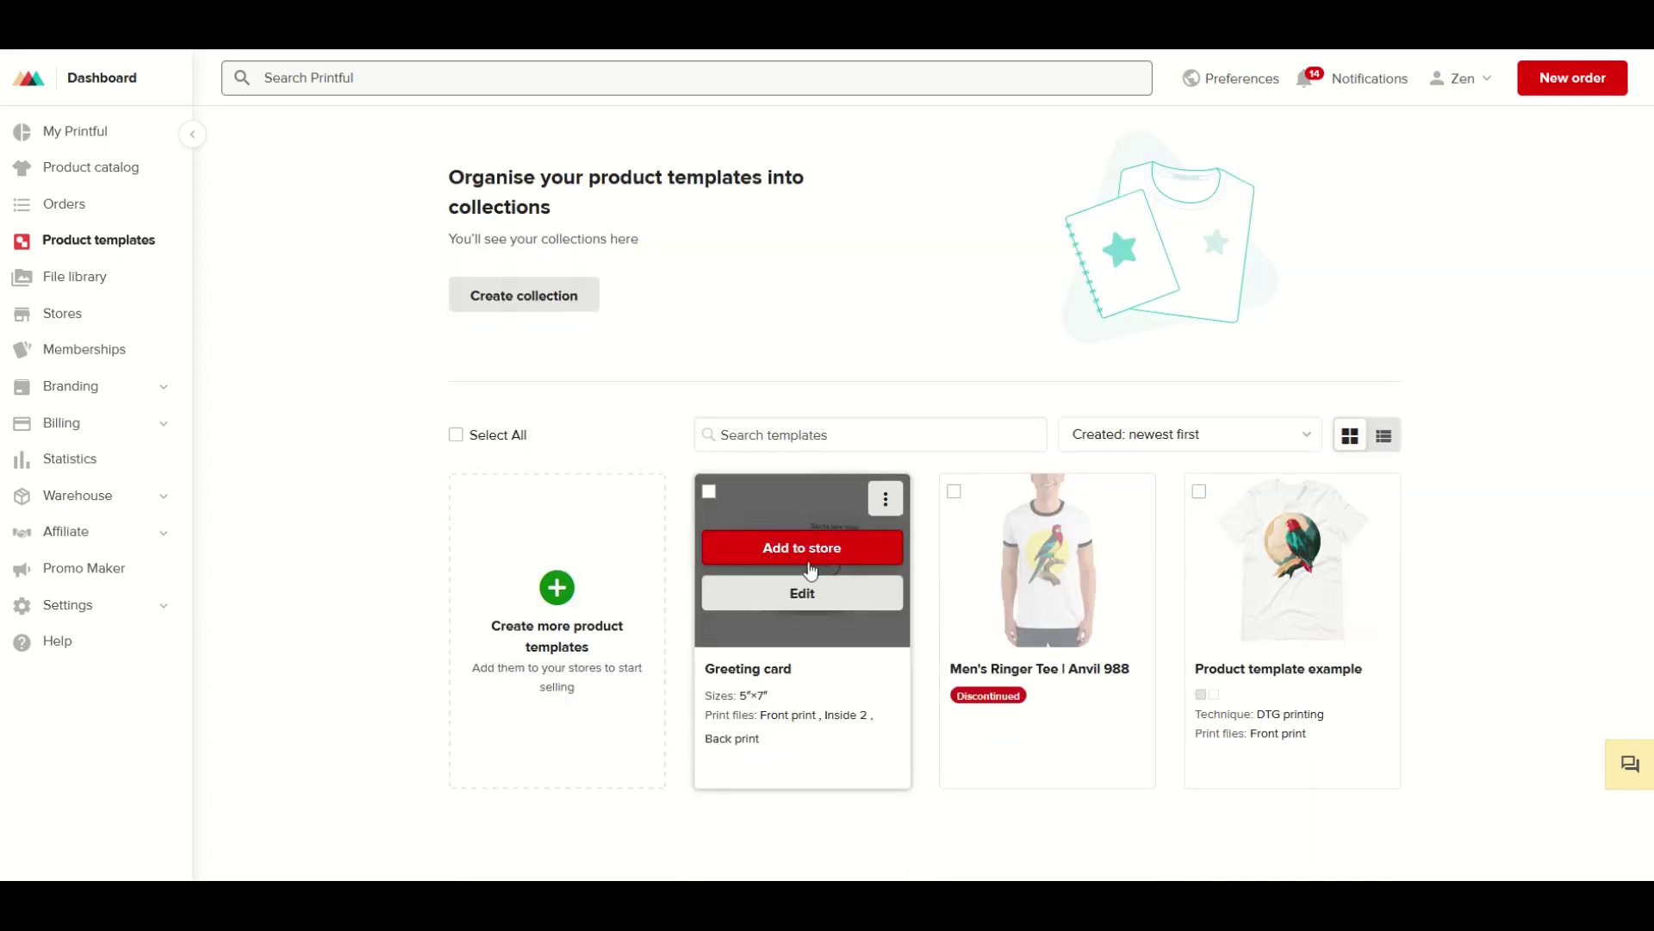
click(883, 506)
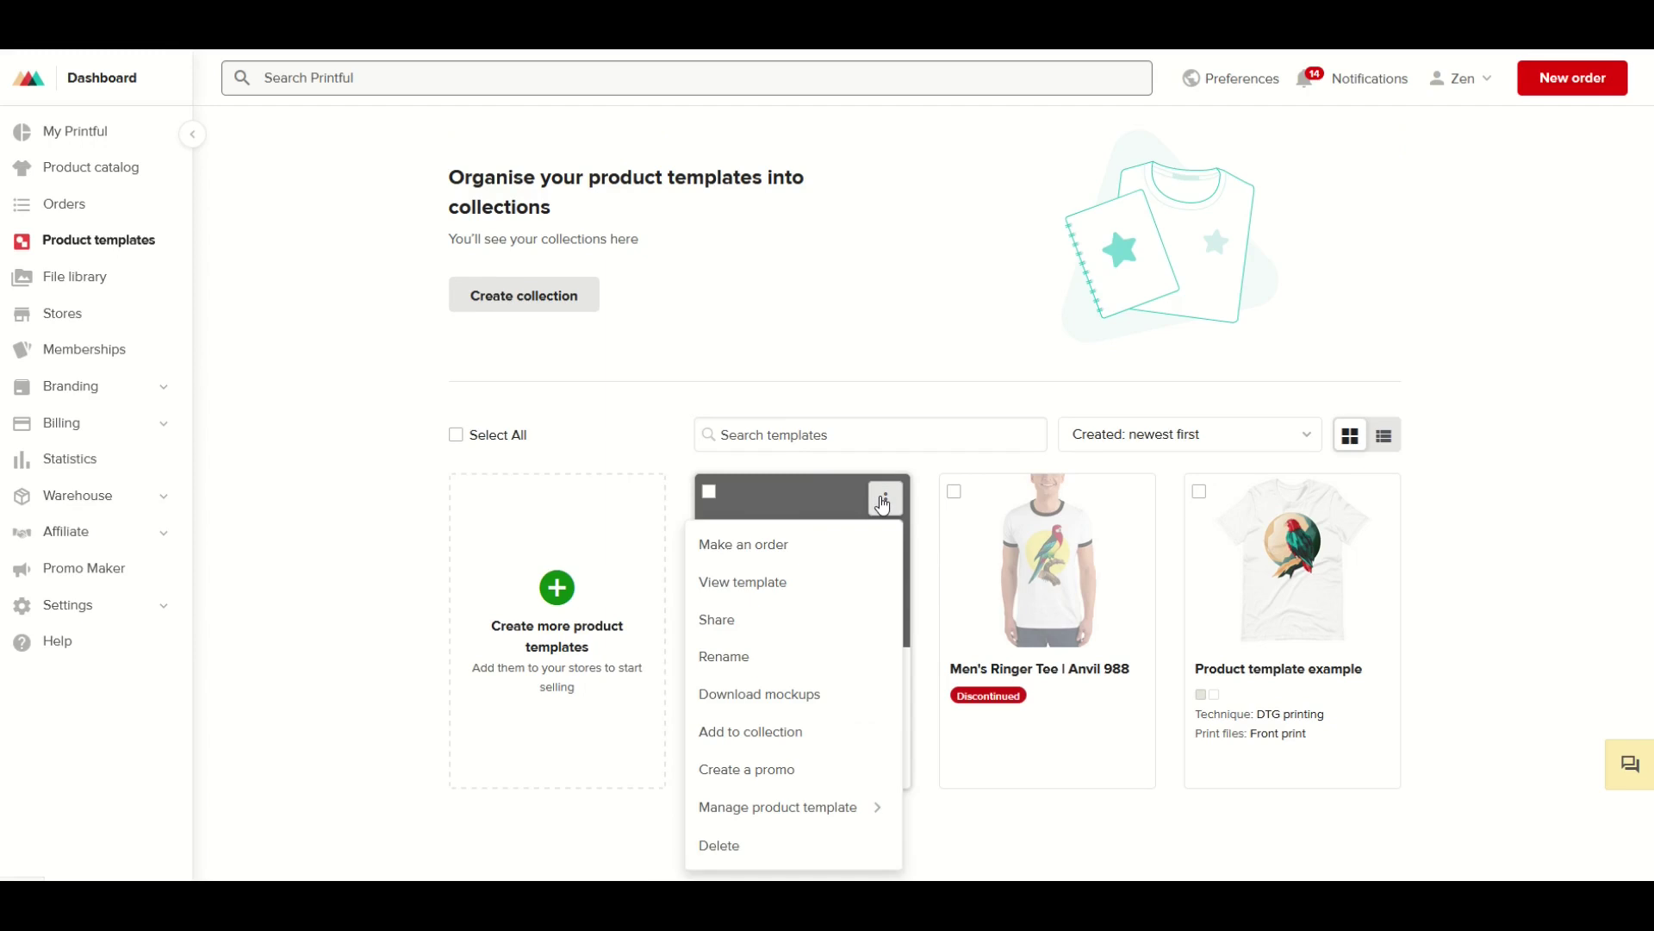